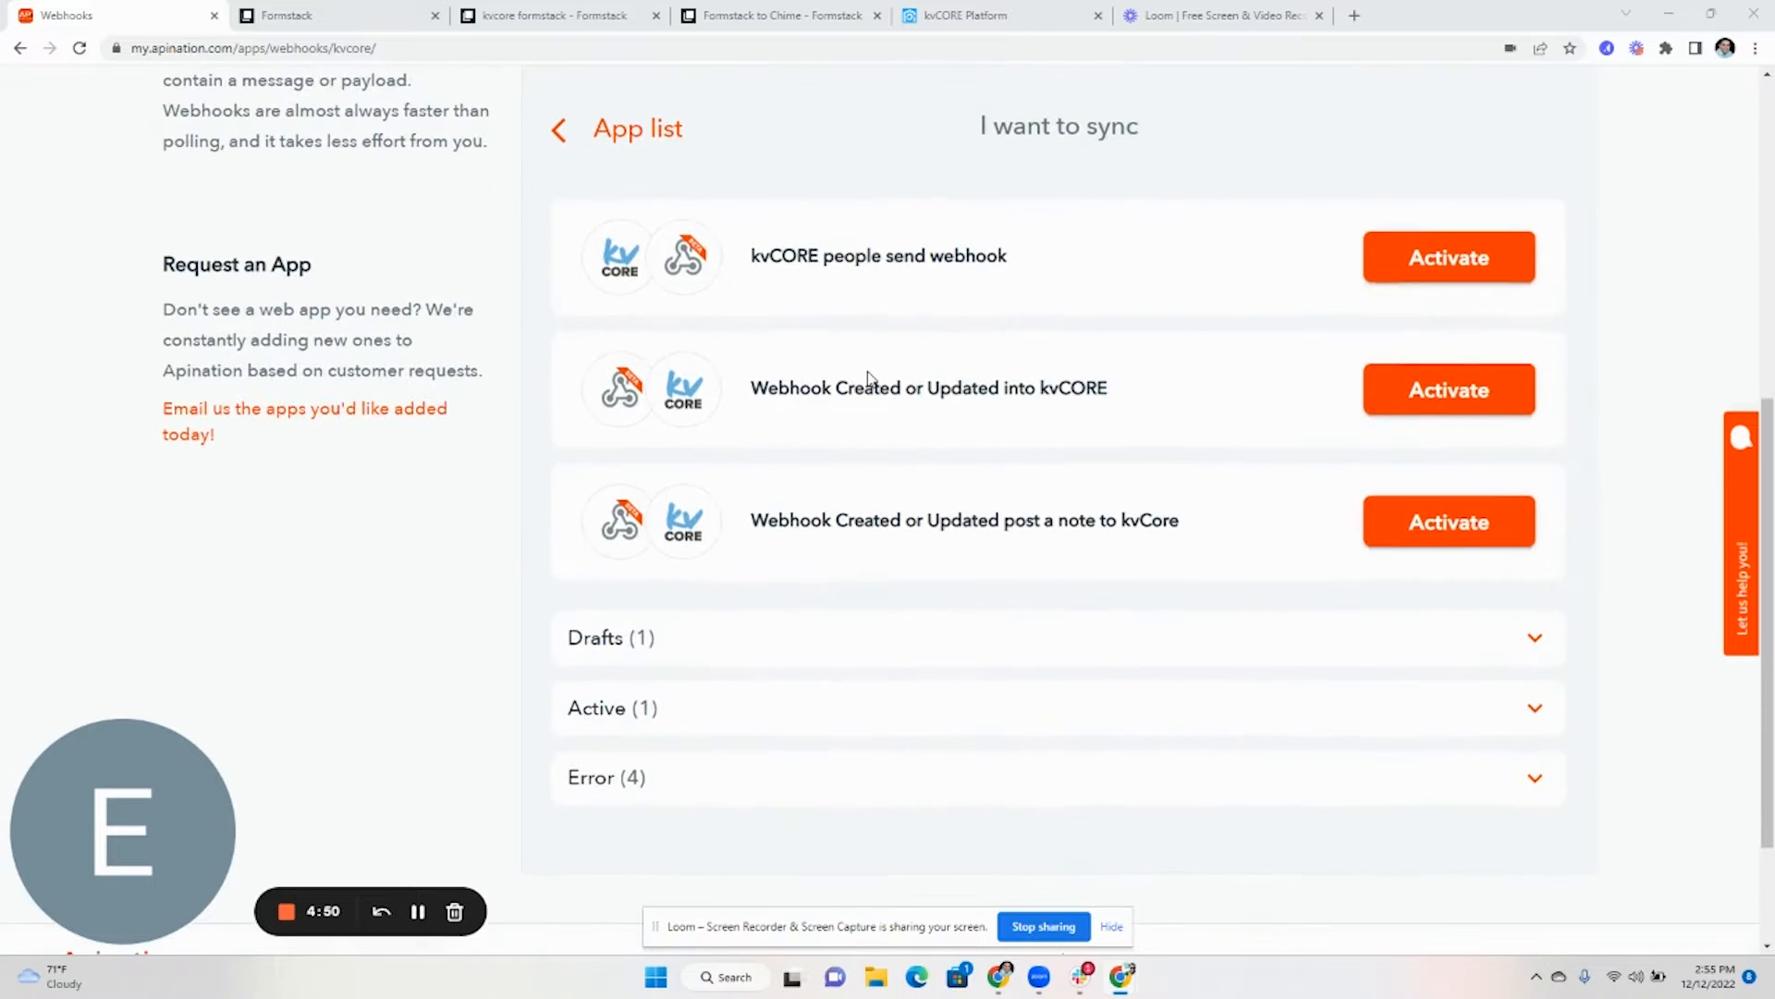
# - Activate the 'Webhook Created or Updated into kvCORE' sync from the Webhooks–kvCORE list
pyautogui.scroll(4, 1273, 412)
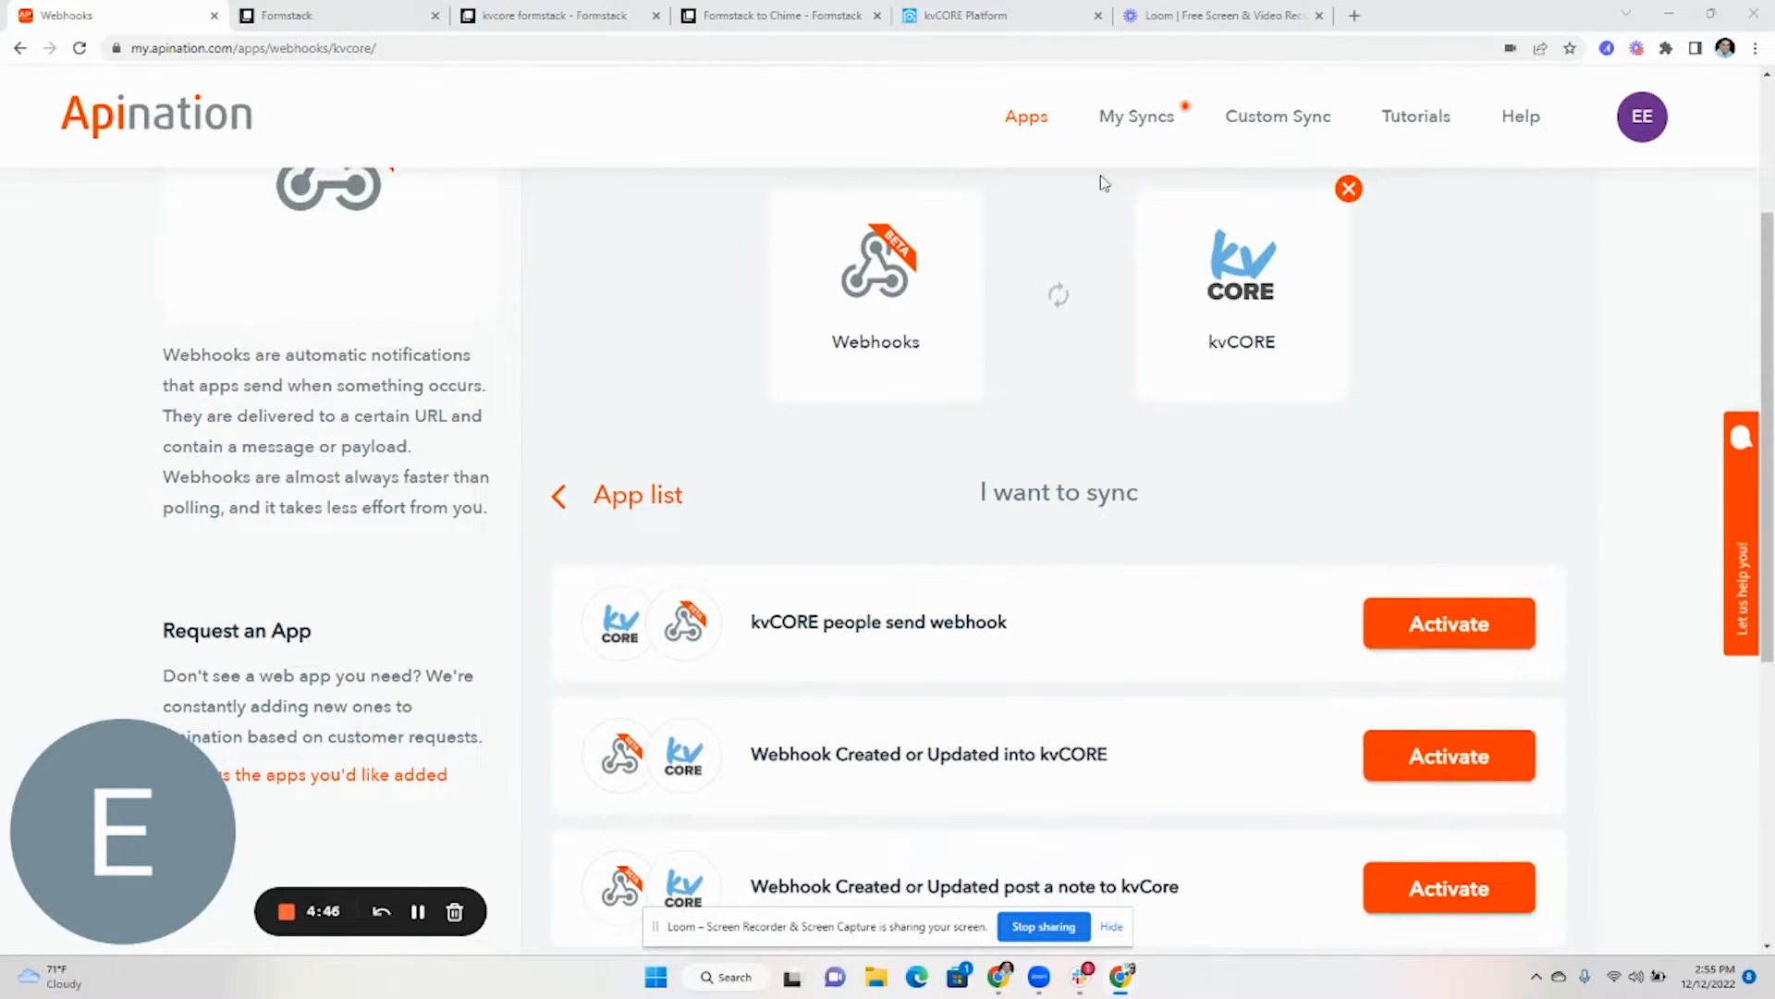
pyautogui.scroll(-3, 1017, 370)
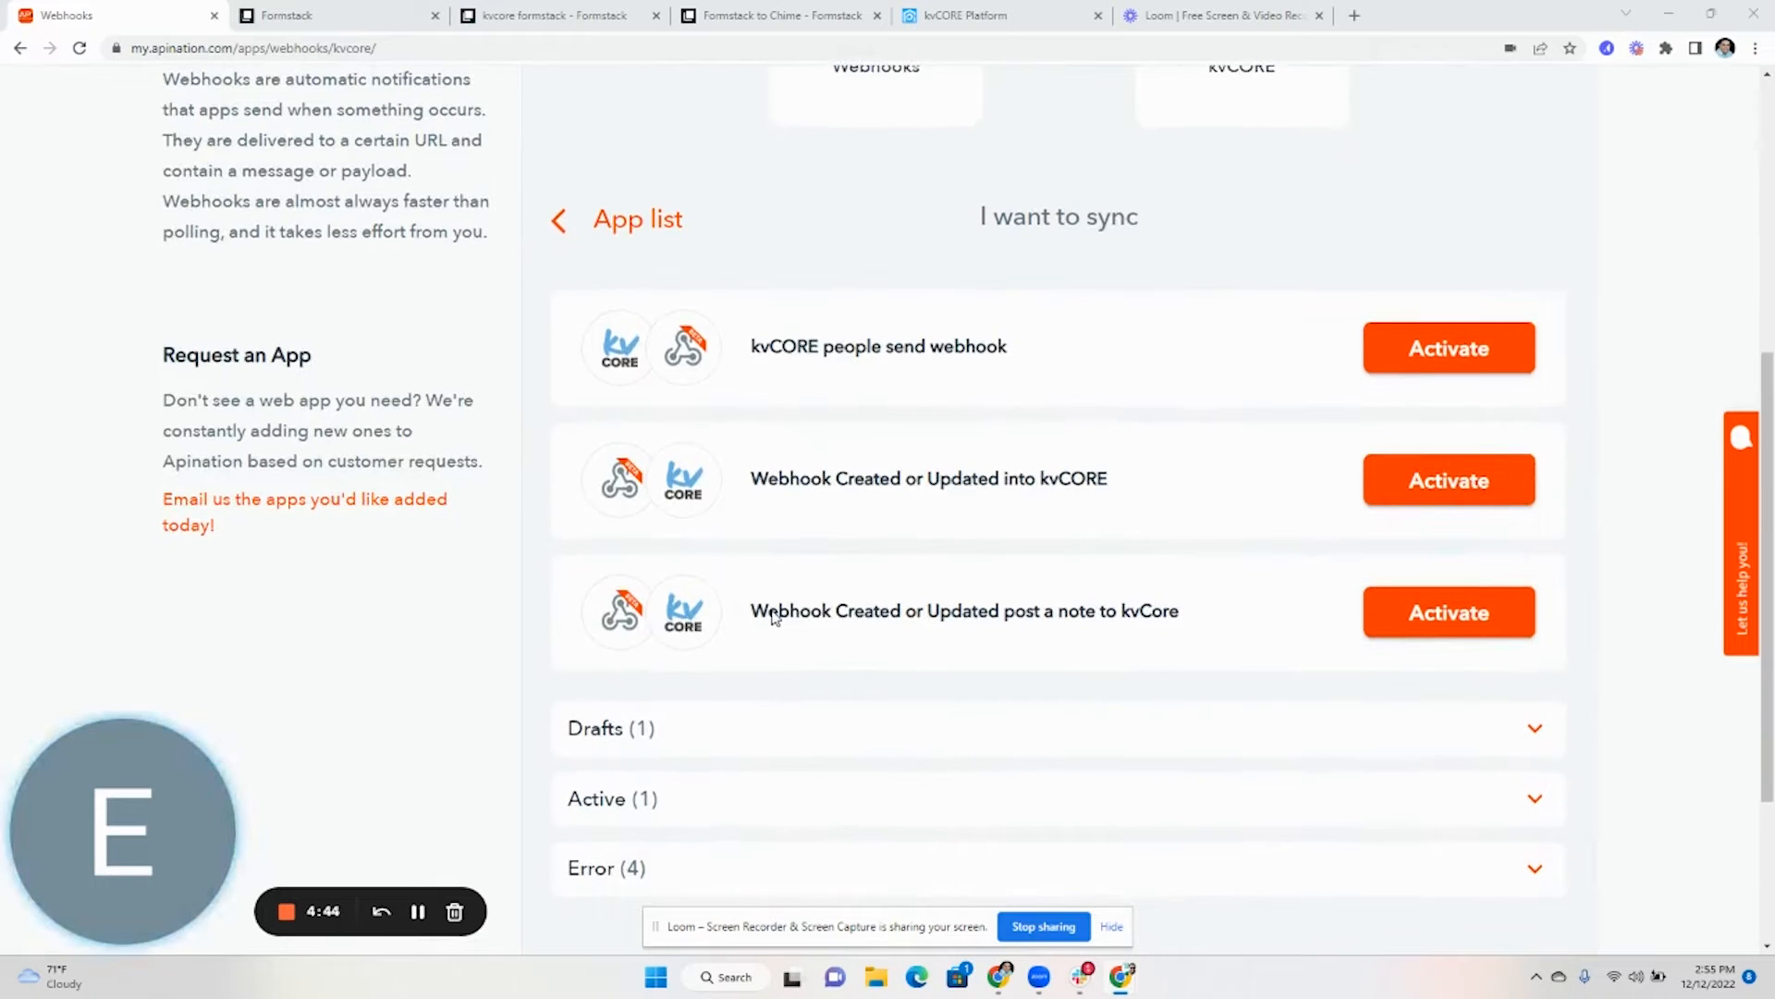
pyautogui.moveTo(767, 479); pyautogui.dragTo(1089, 479)
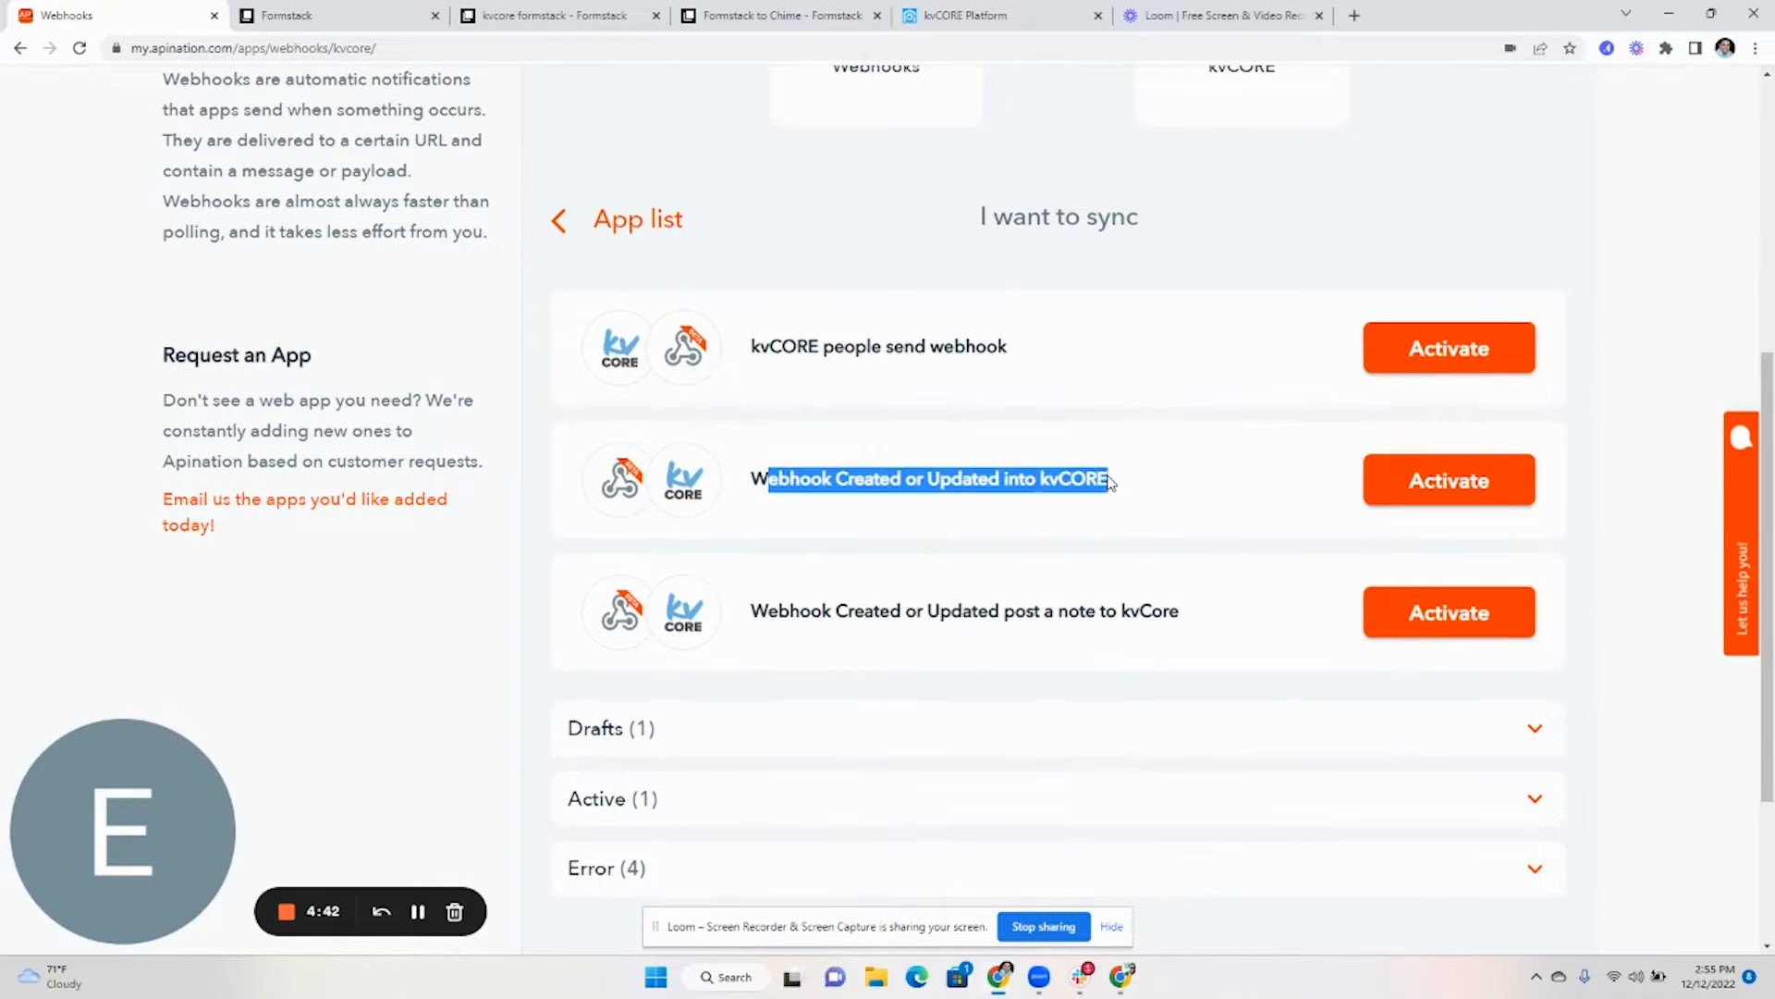
pyautogui.click(1394, 487)
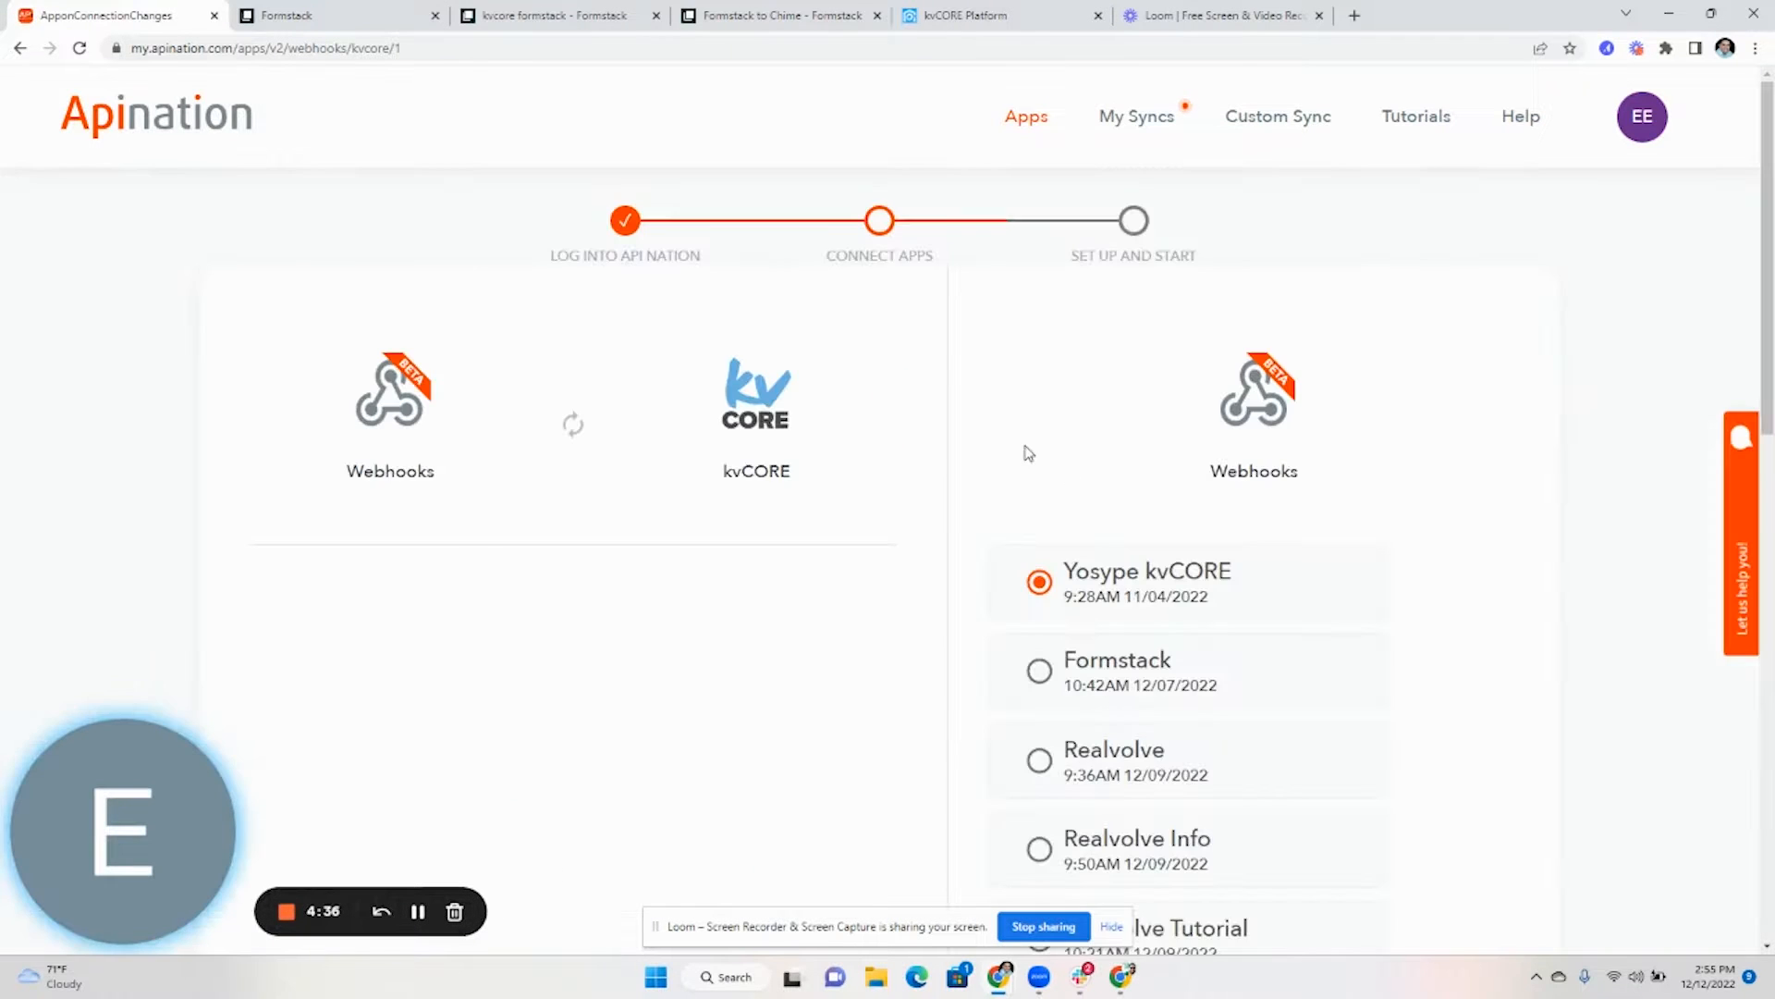
# - Connect an inbound webhook labelled 'kvcore 2 formstack' and generate its URL
pyautogui.scroll(-10, 1020, 442)
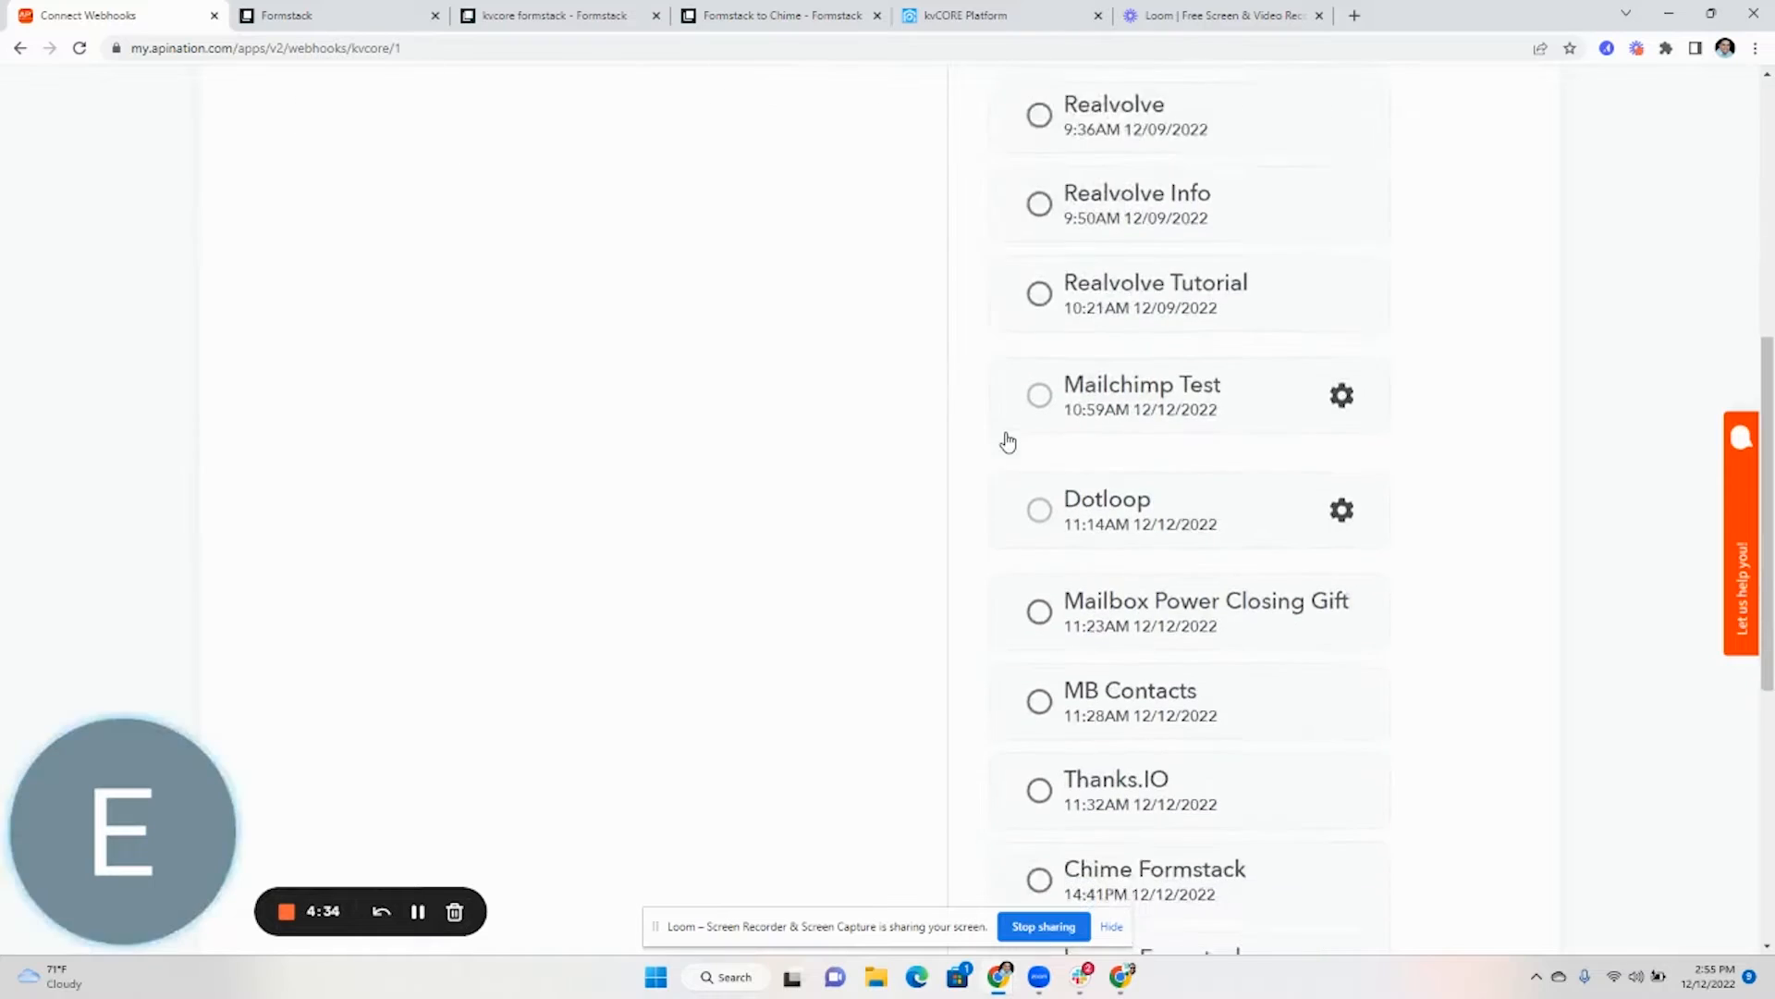
pyautogui.scroll(-3, 1008, 442)
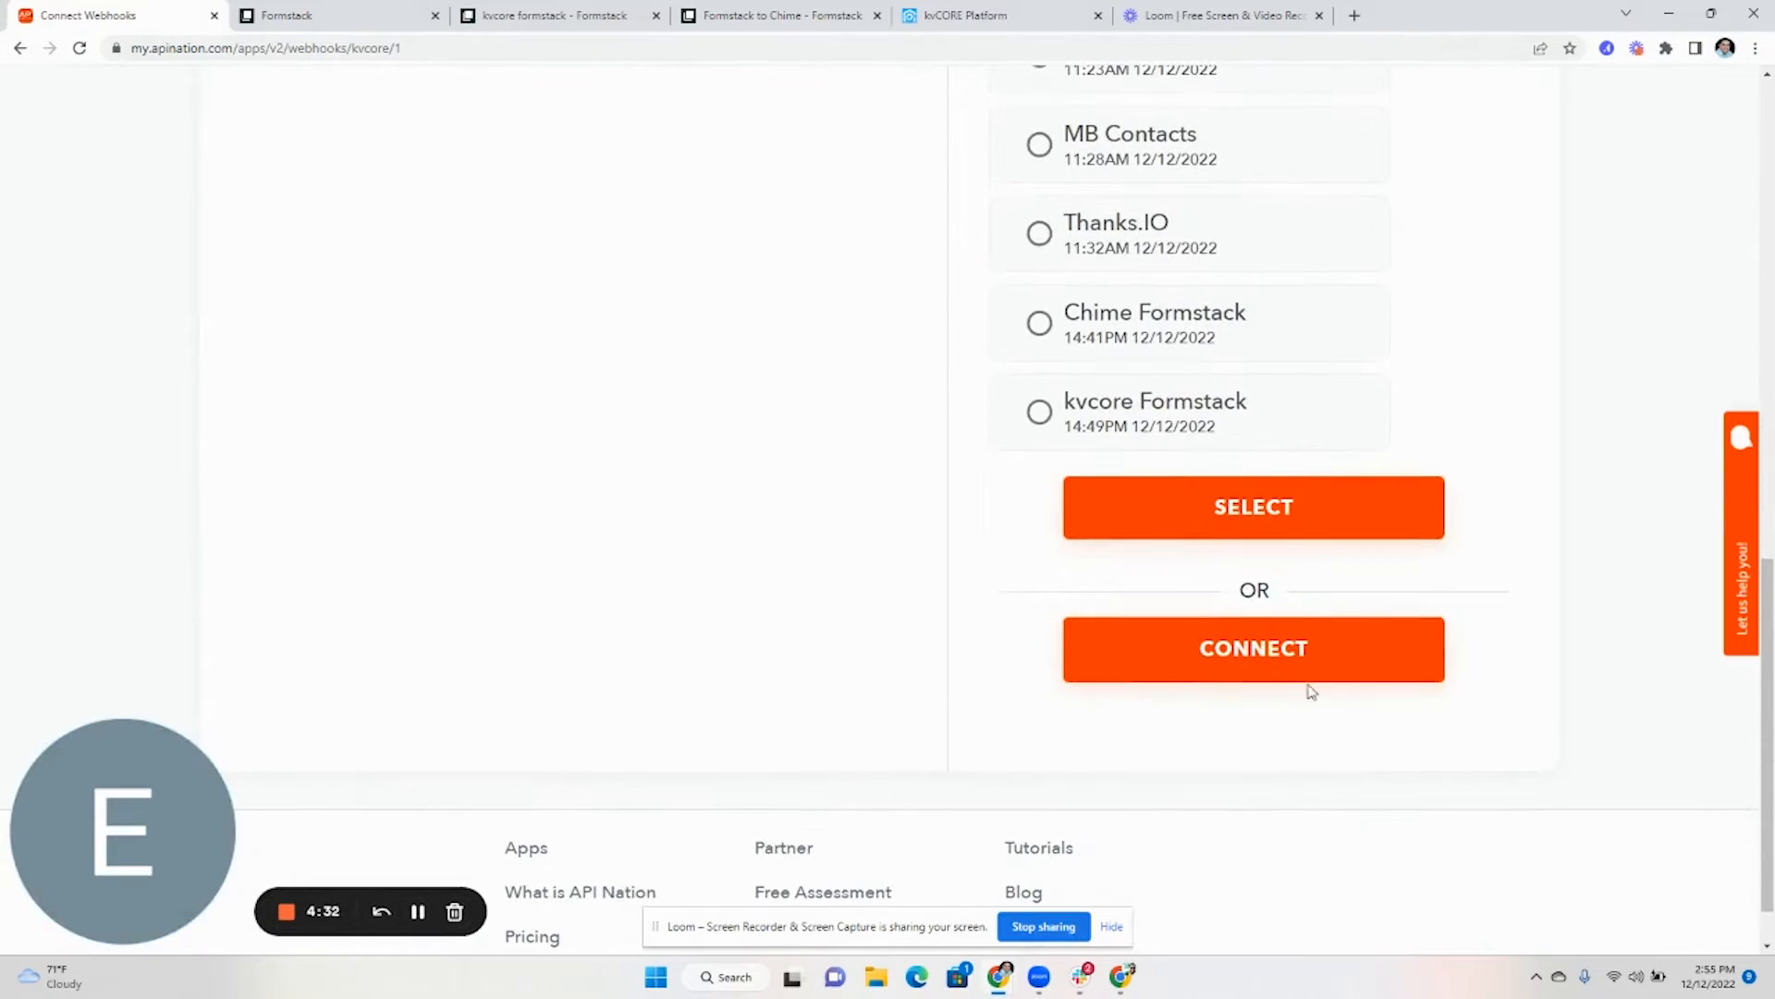
pyautogui.click(1290, 663)
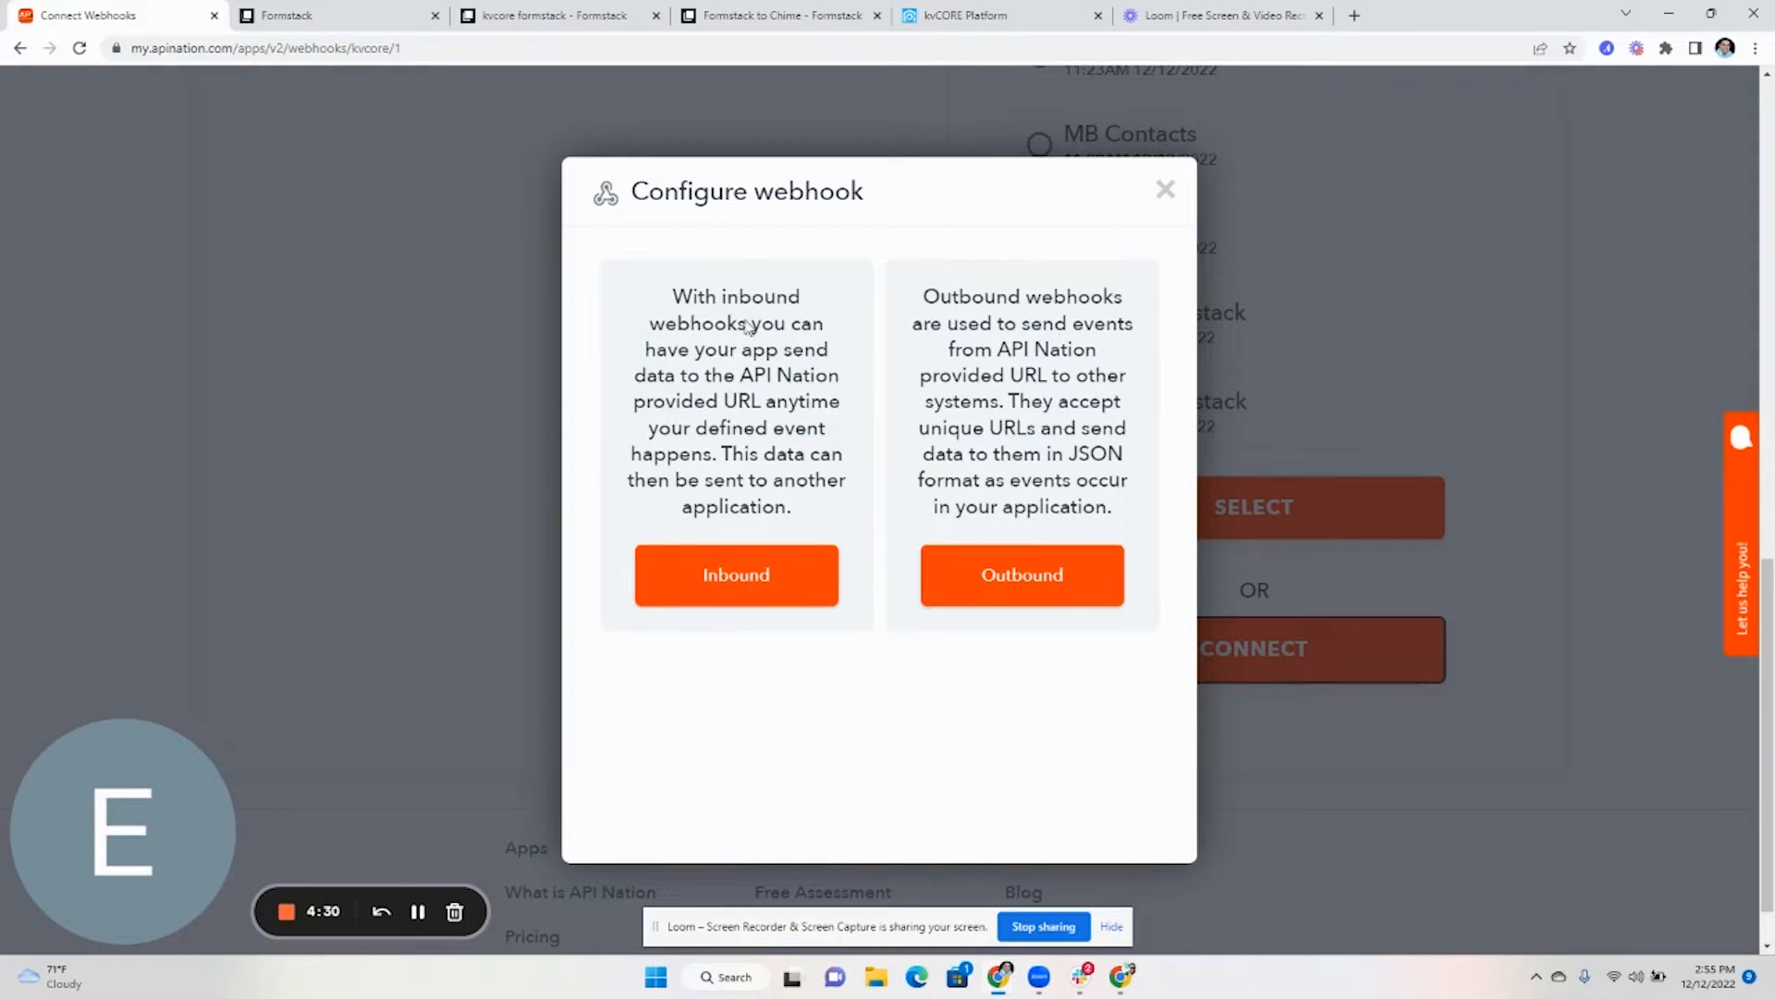
pyautogui.click(765, 574)
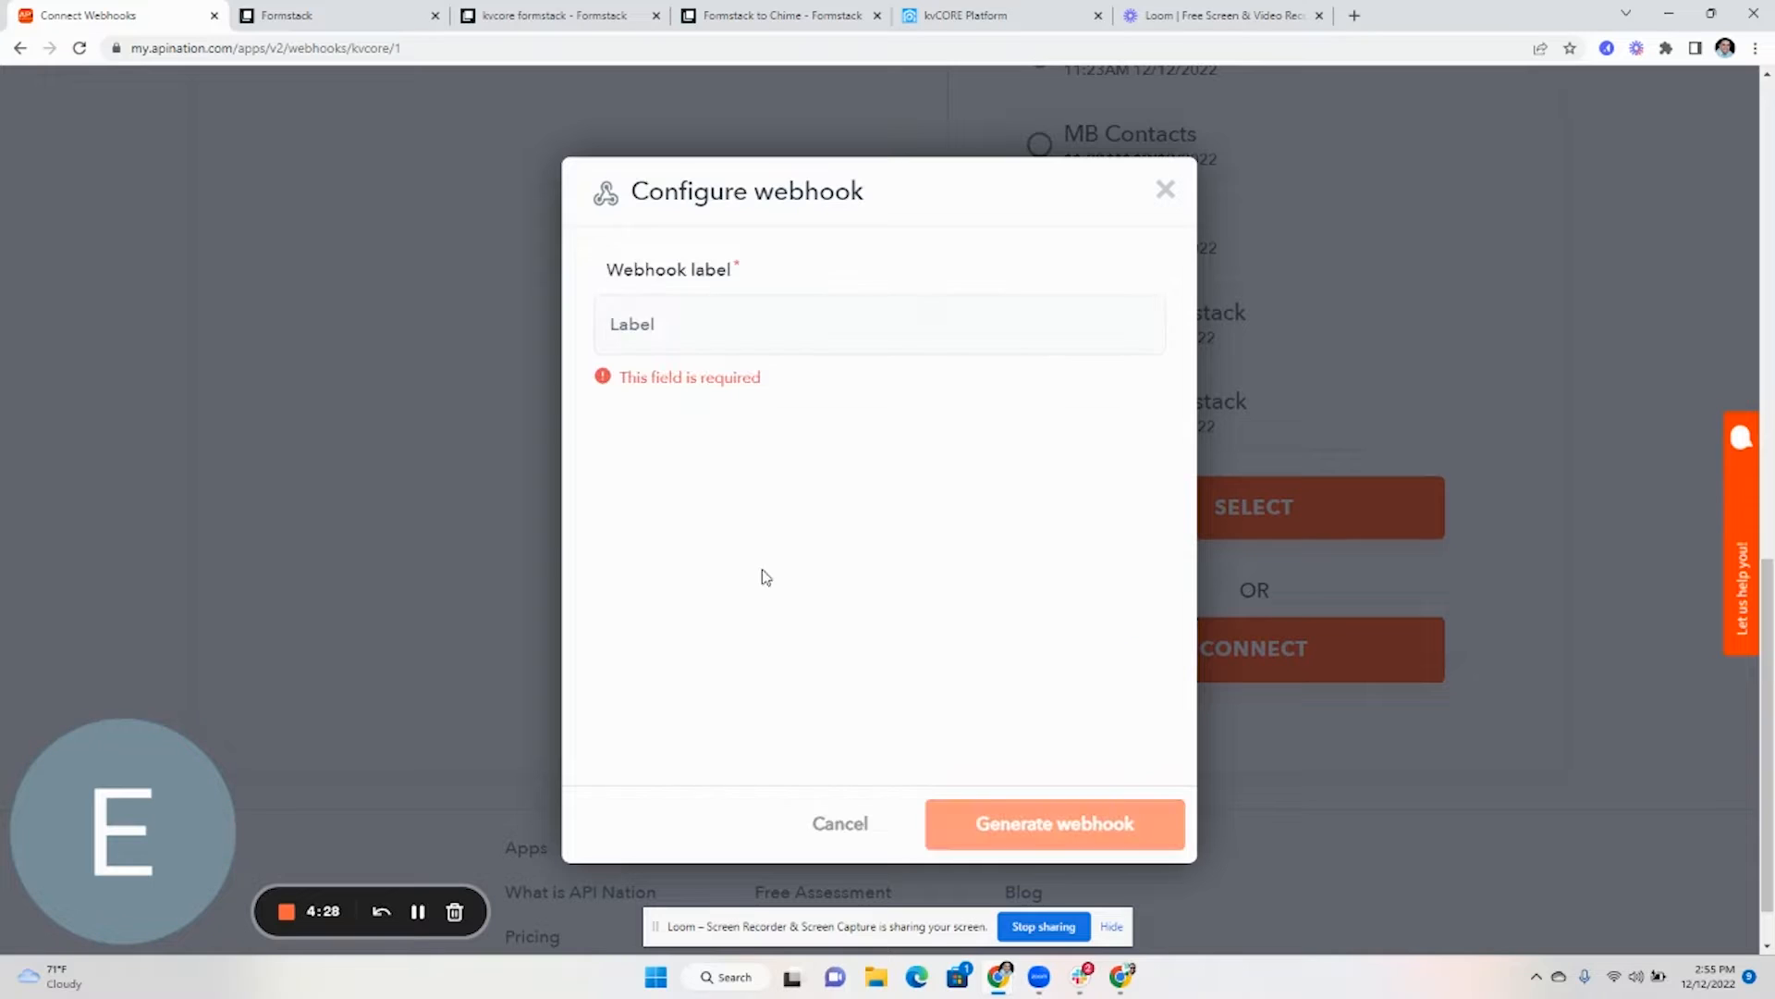
pyautogui.click(735, 347)
pyautogui.write('kvcor')
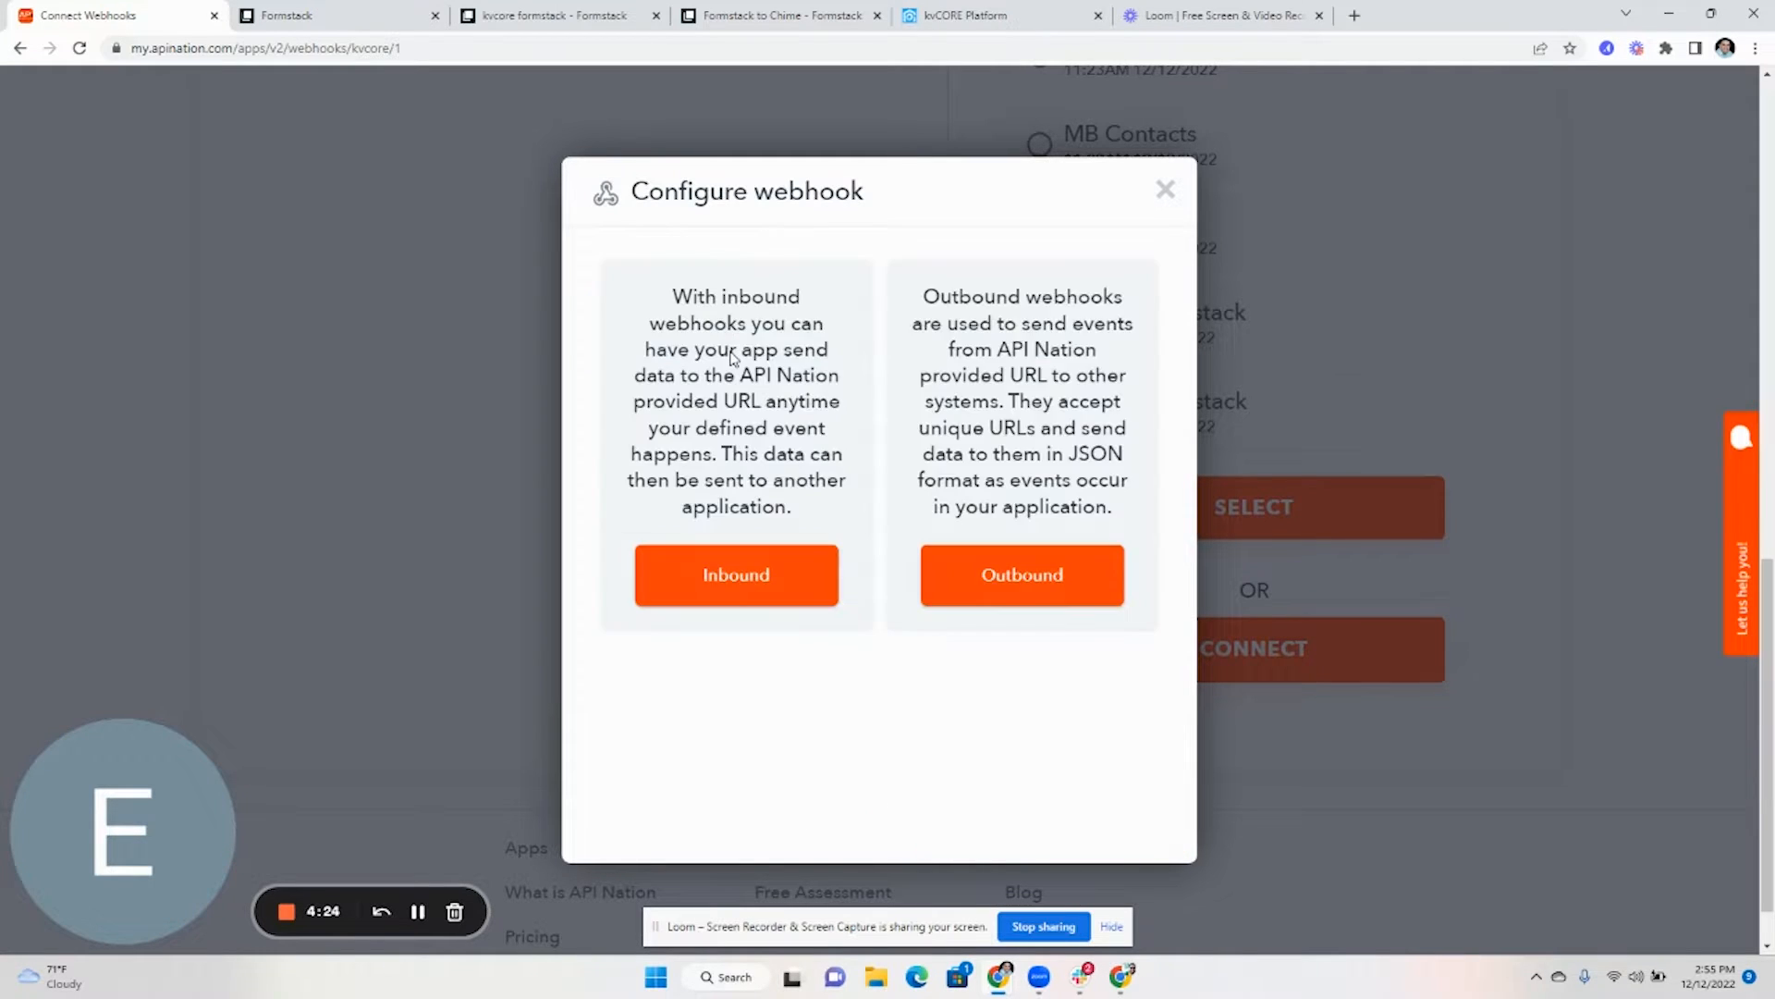
pyautogui.click(803, 575)
pyautogui.click(755, 333)
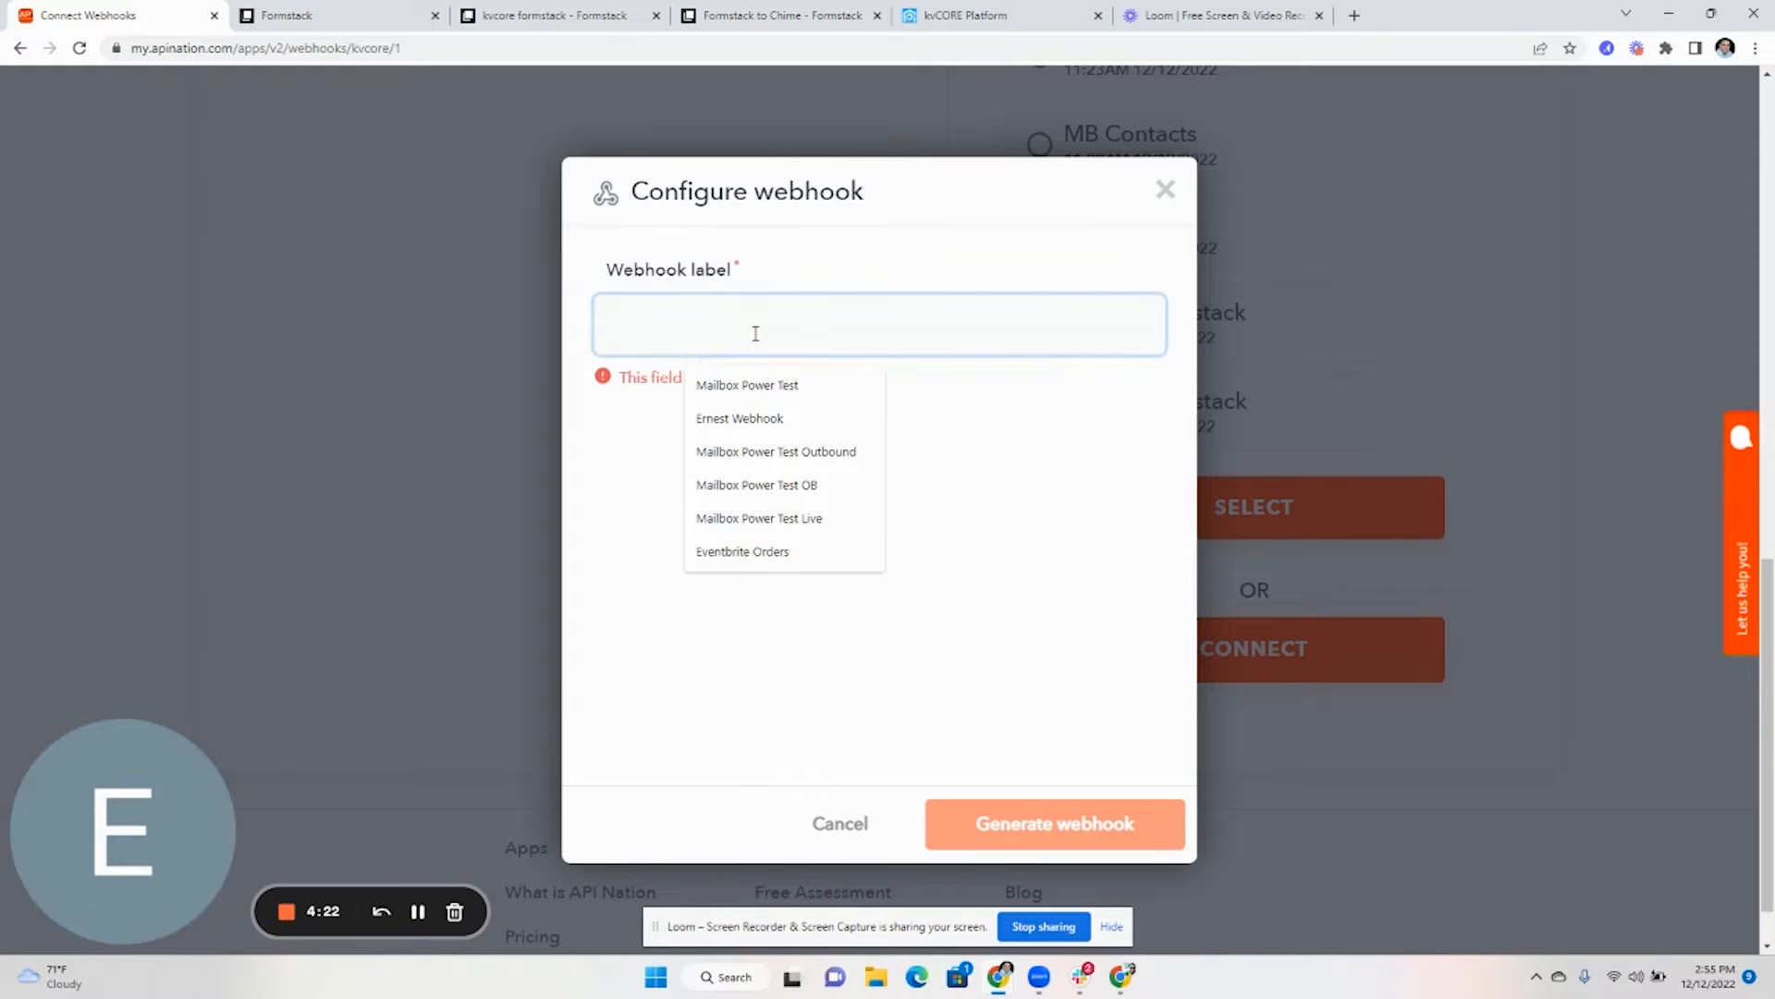
pyautogui.write('kvcore 2 formstack')
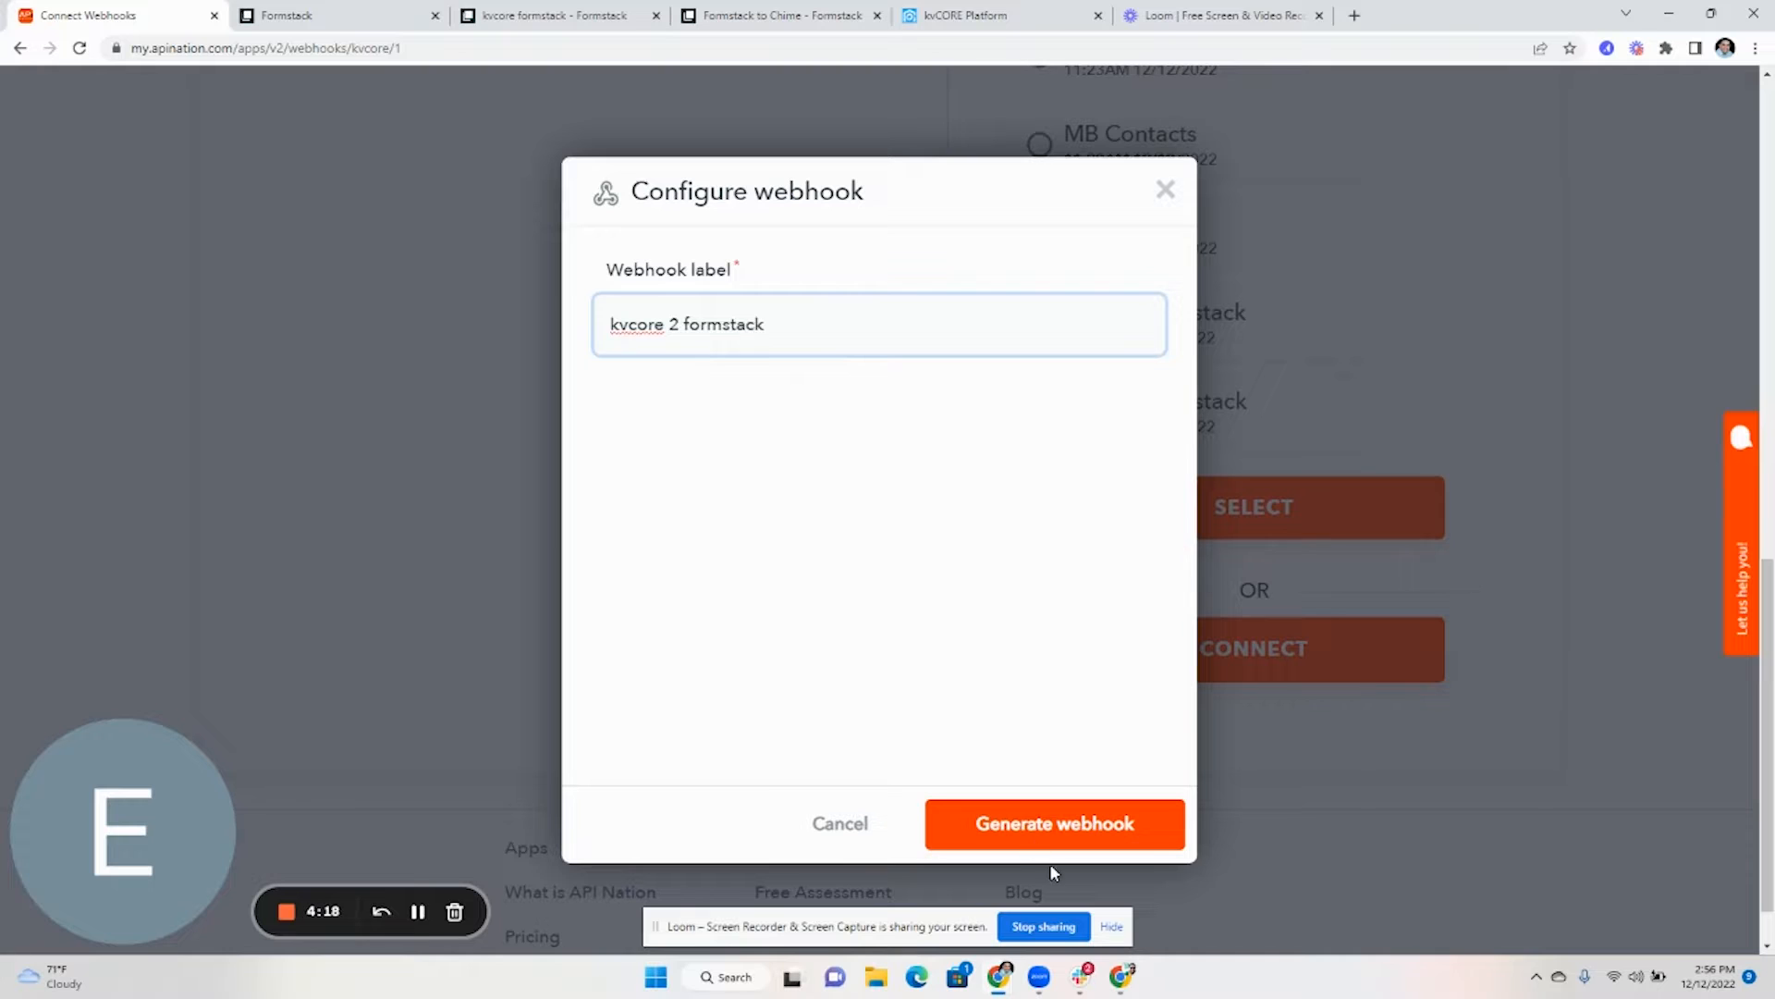
pyautogui.click(1052, 836)
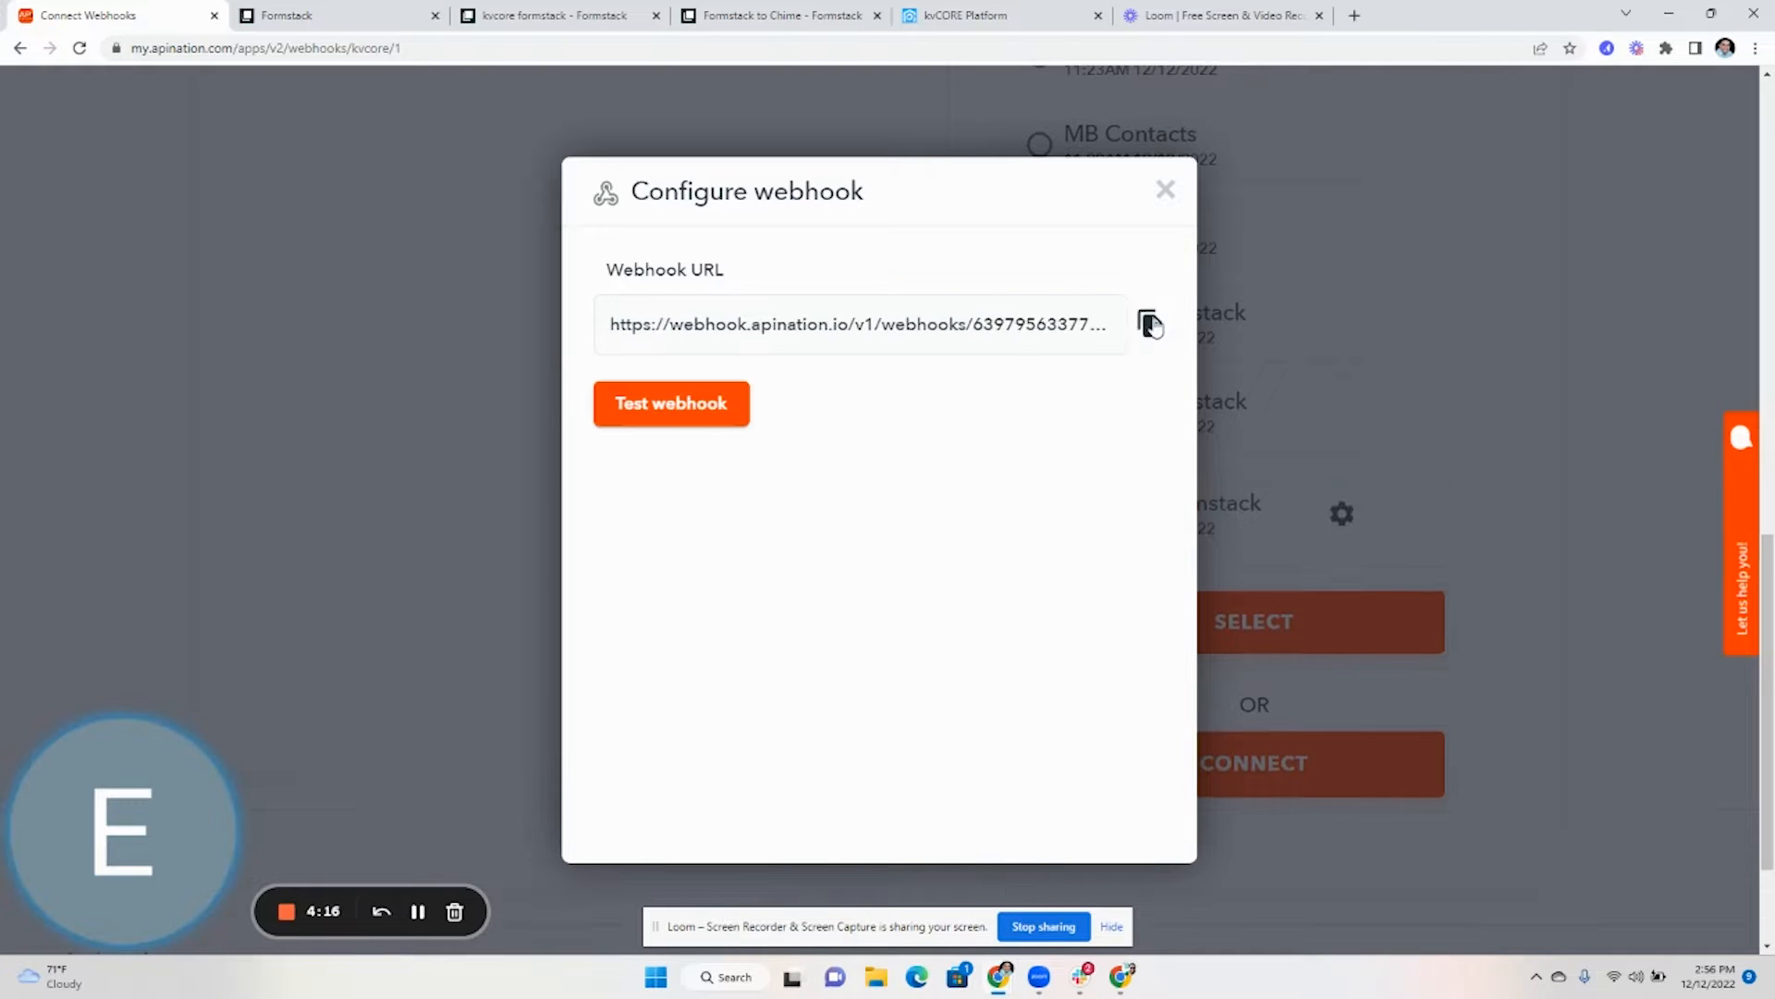
# - Replace the Formstack form's webhook URL with the new Apination URL and save it
pyautogui.click(384, 13)
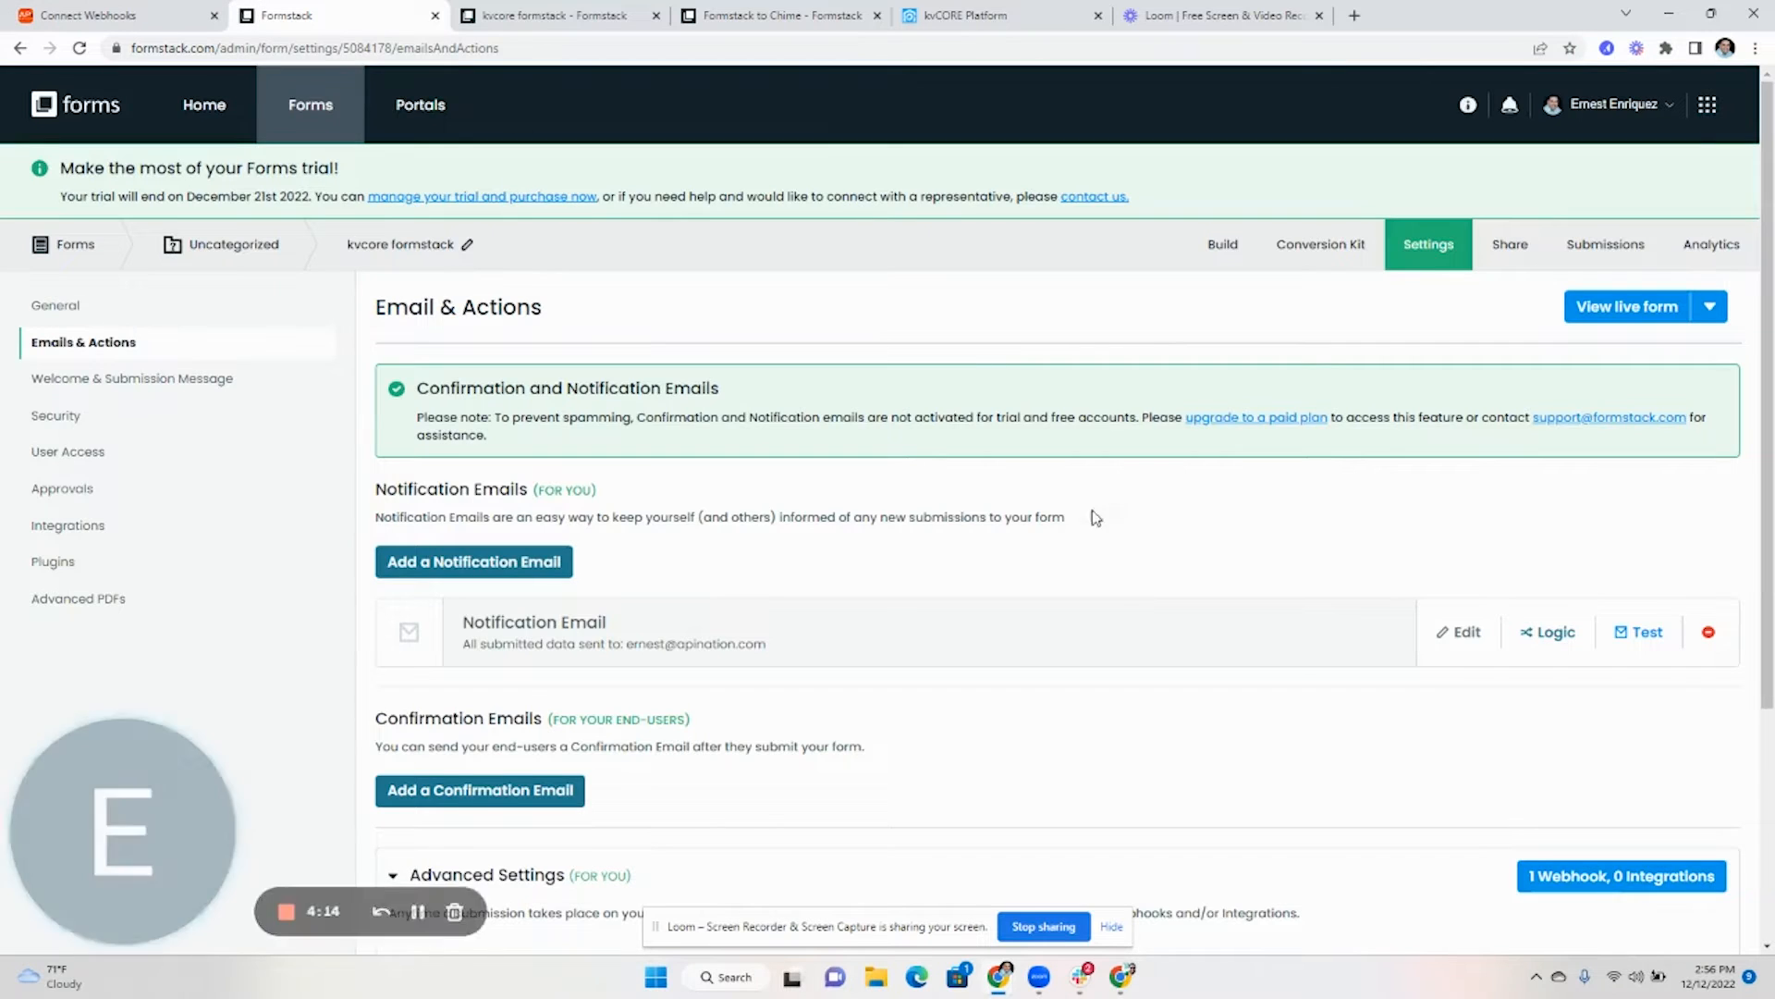
pyautogui.scroll(-2, 1100, 516)
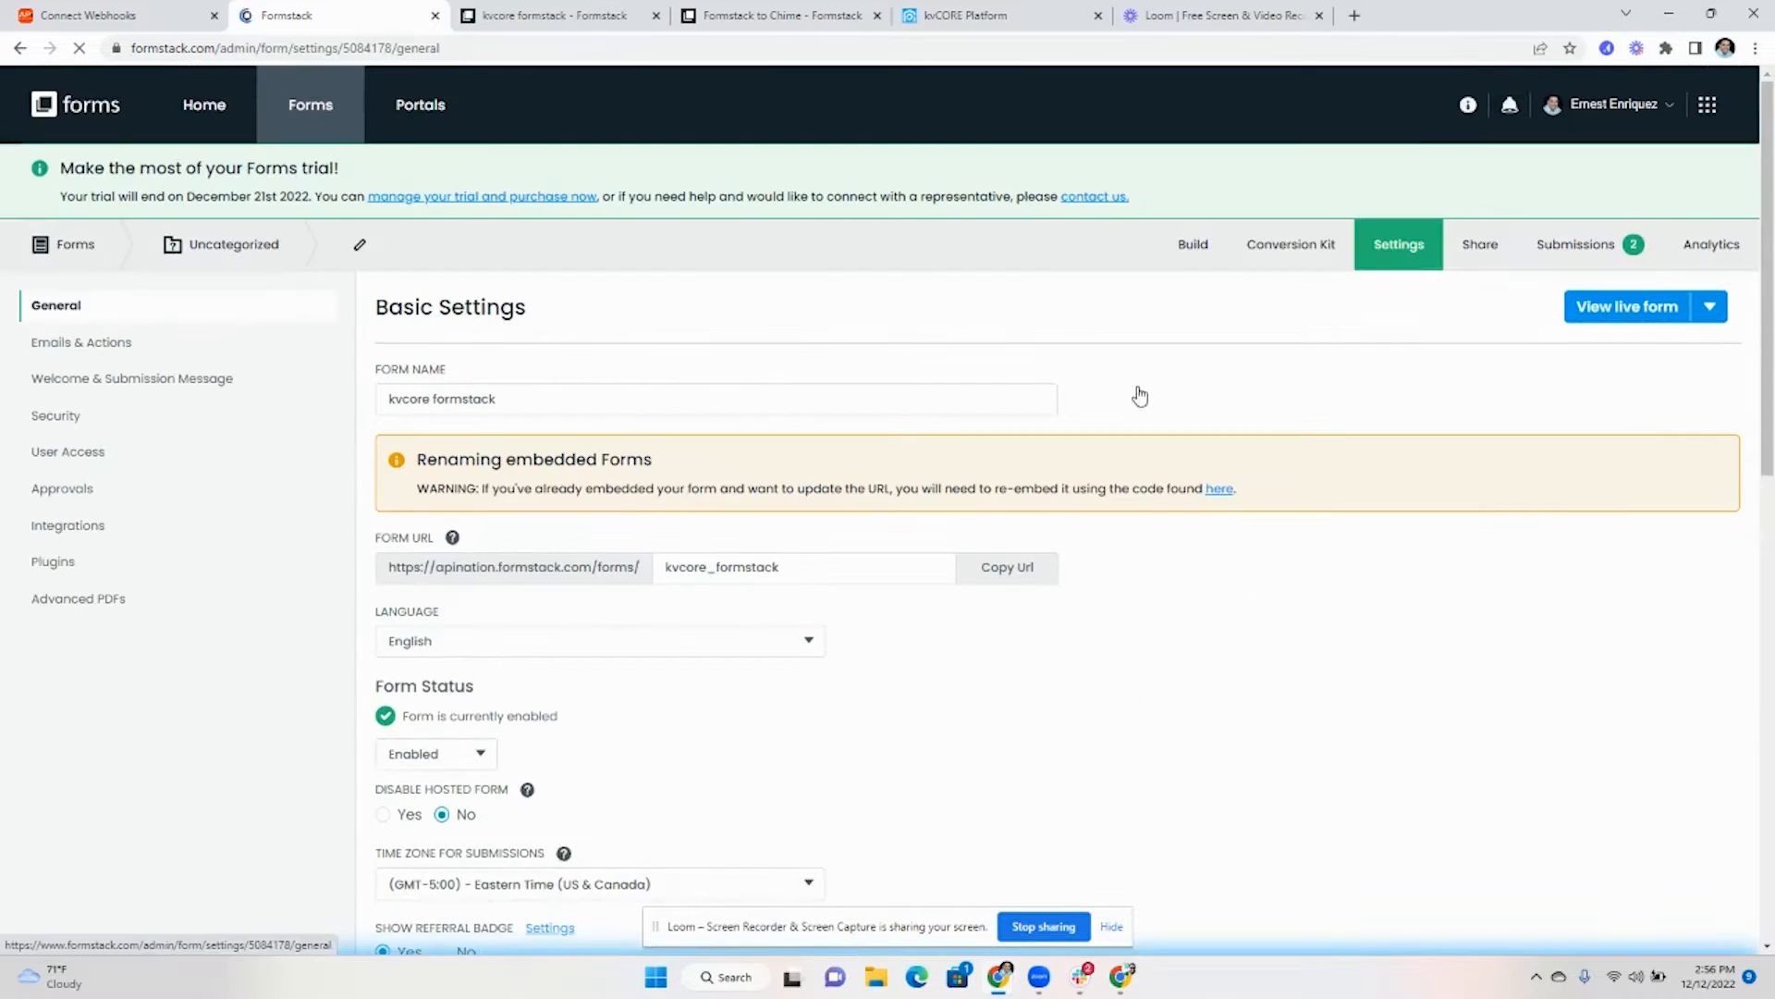
pyautogui.click(74, 344)
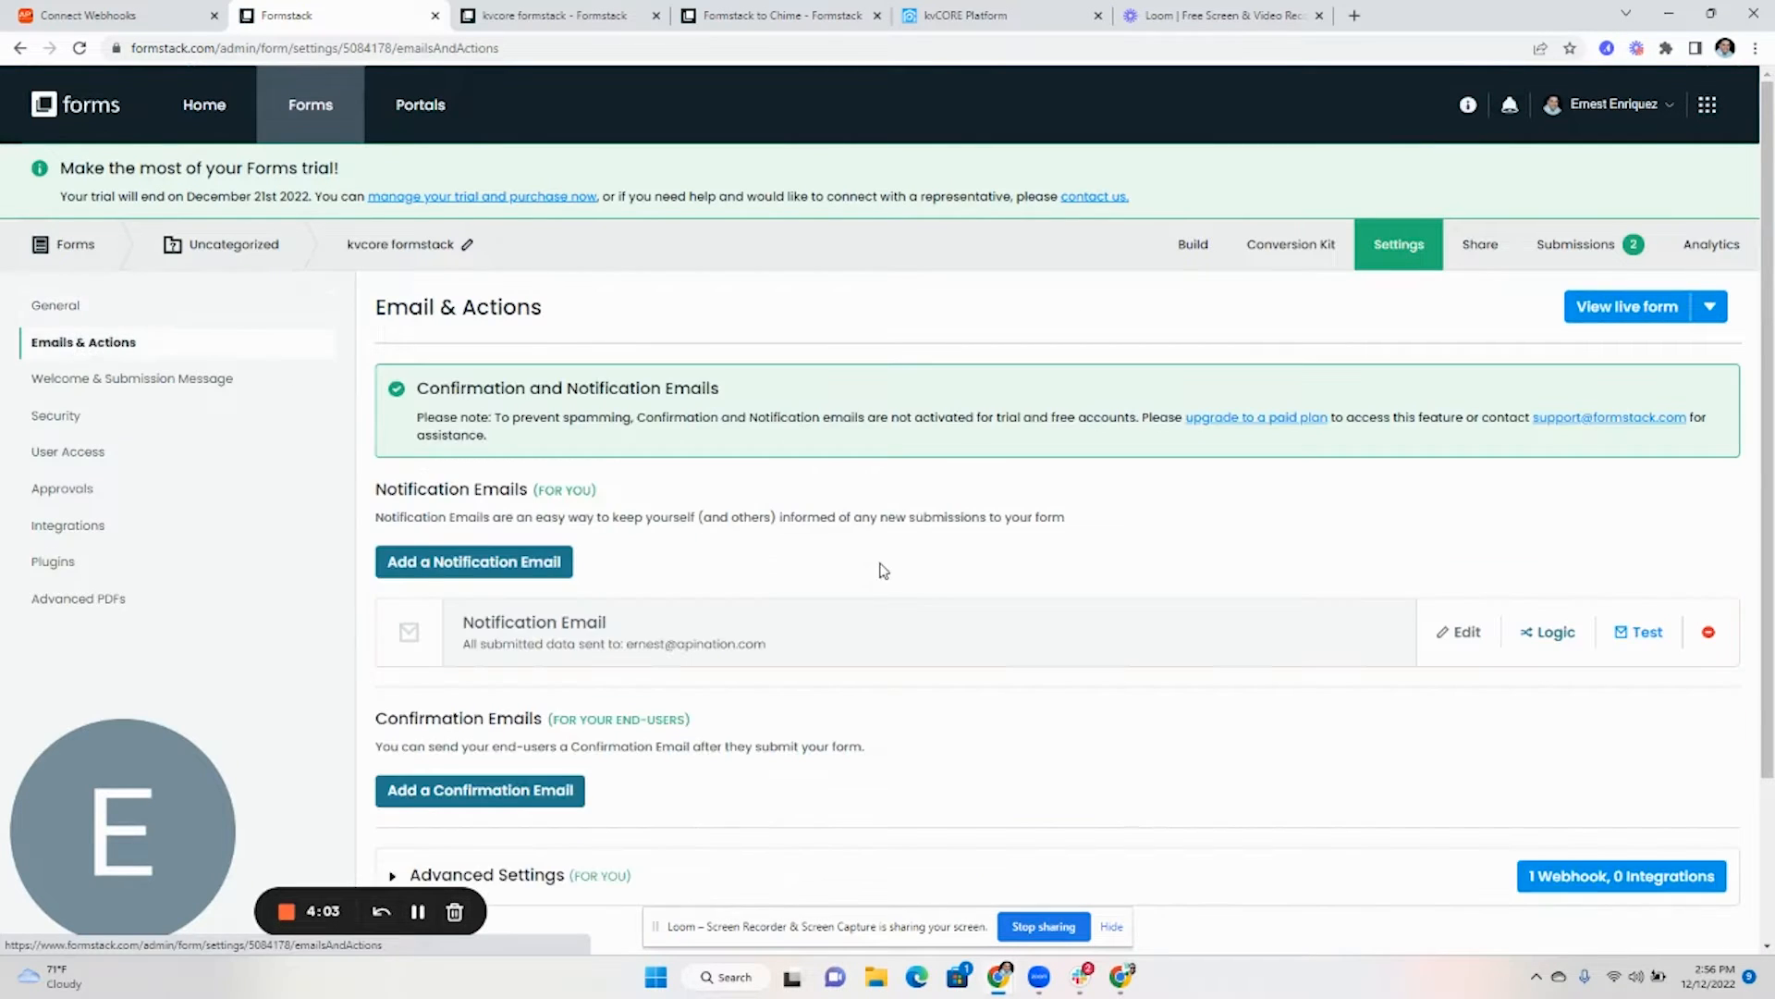
pyautogui.scroll(-2, 883, 568)
pyautogui.click(392, 671)
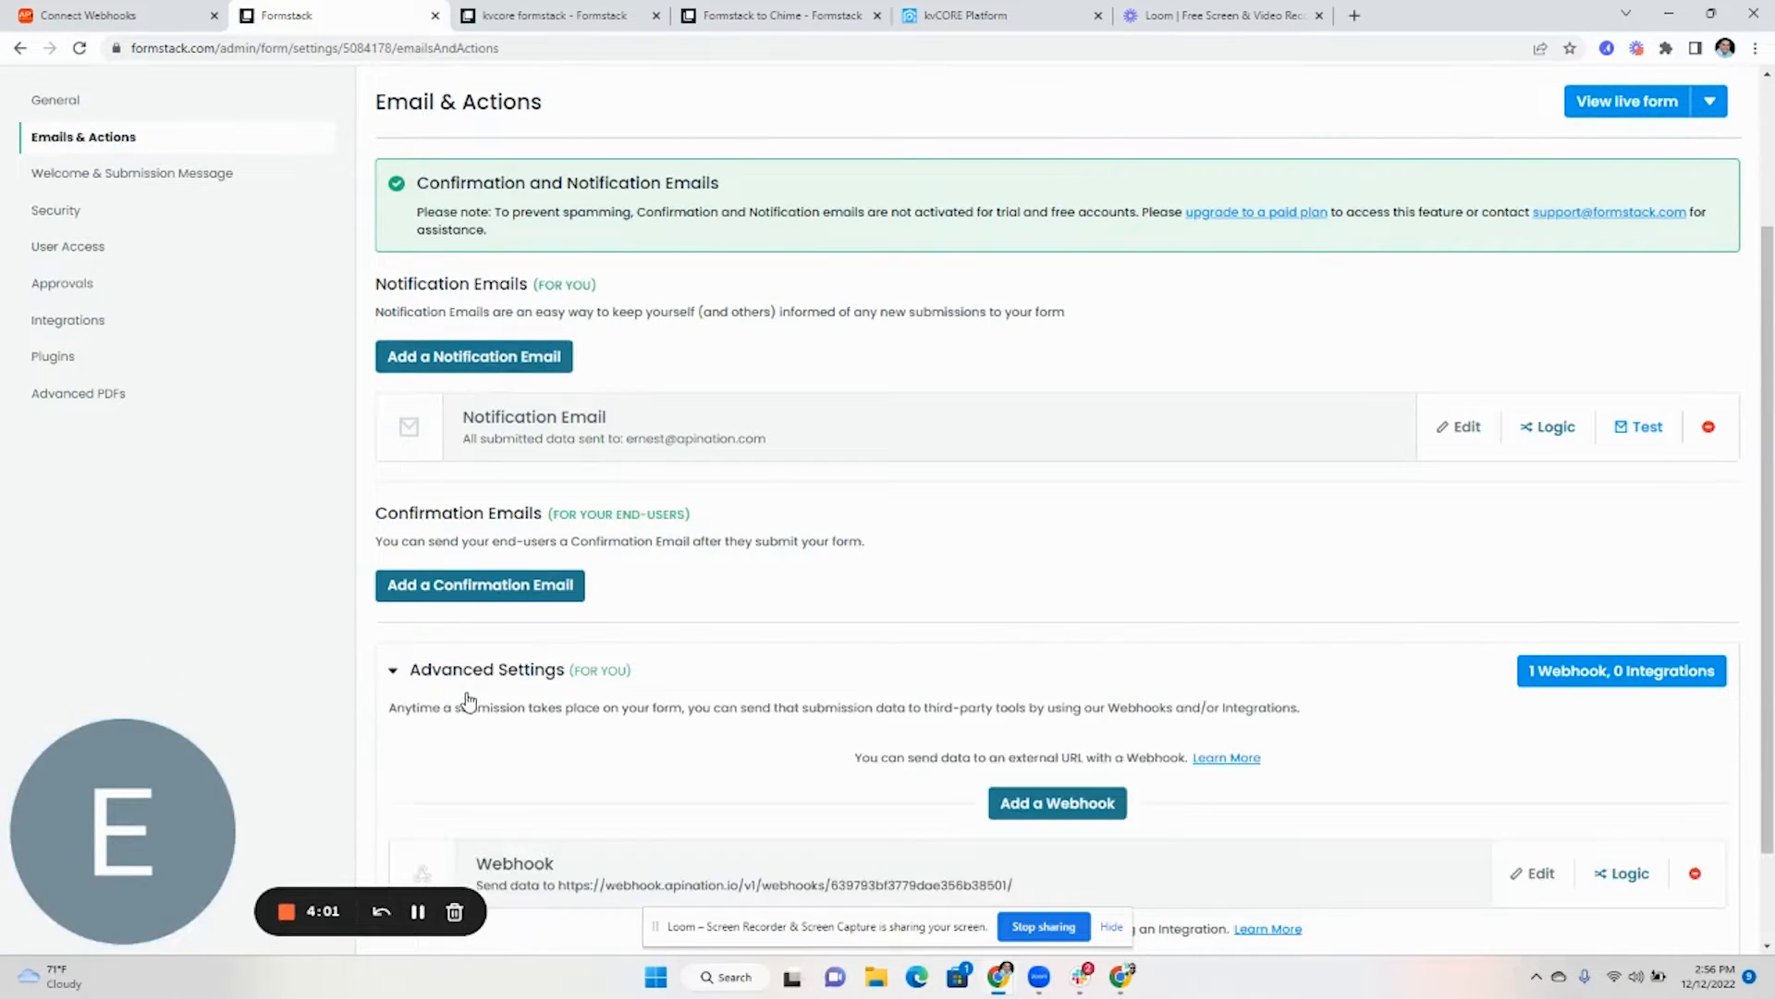
pyautogui.scroll(-1, 1187, 539)
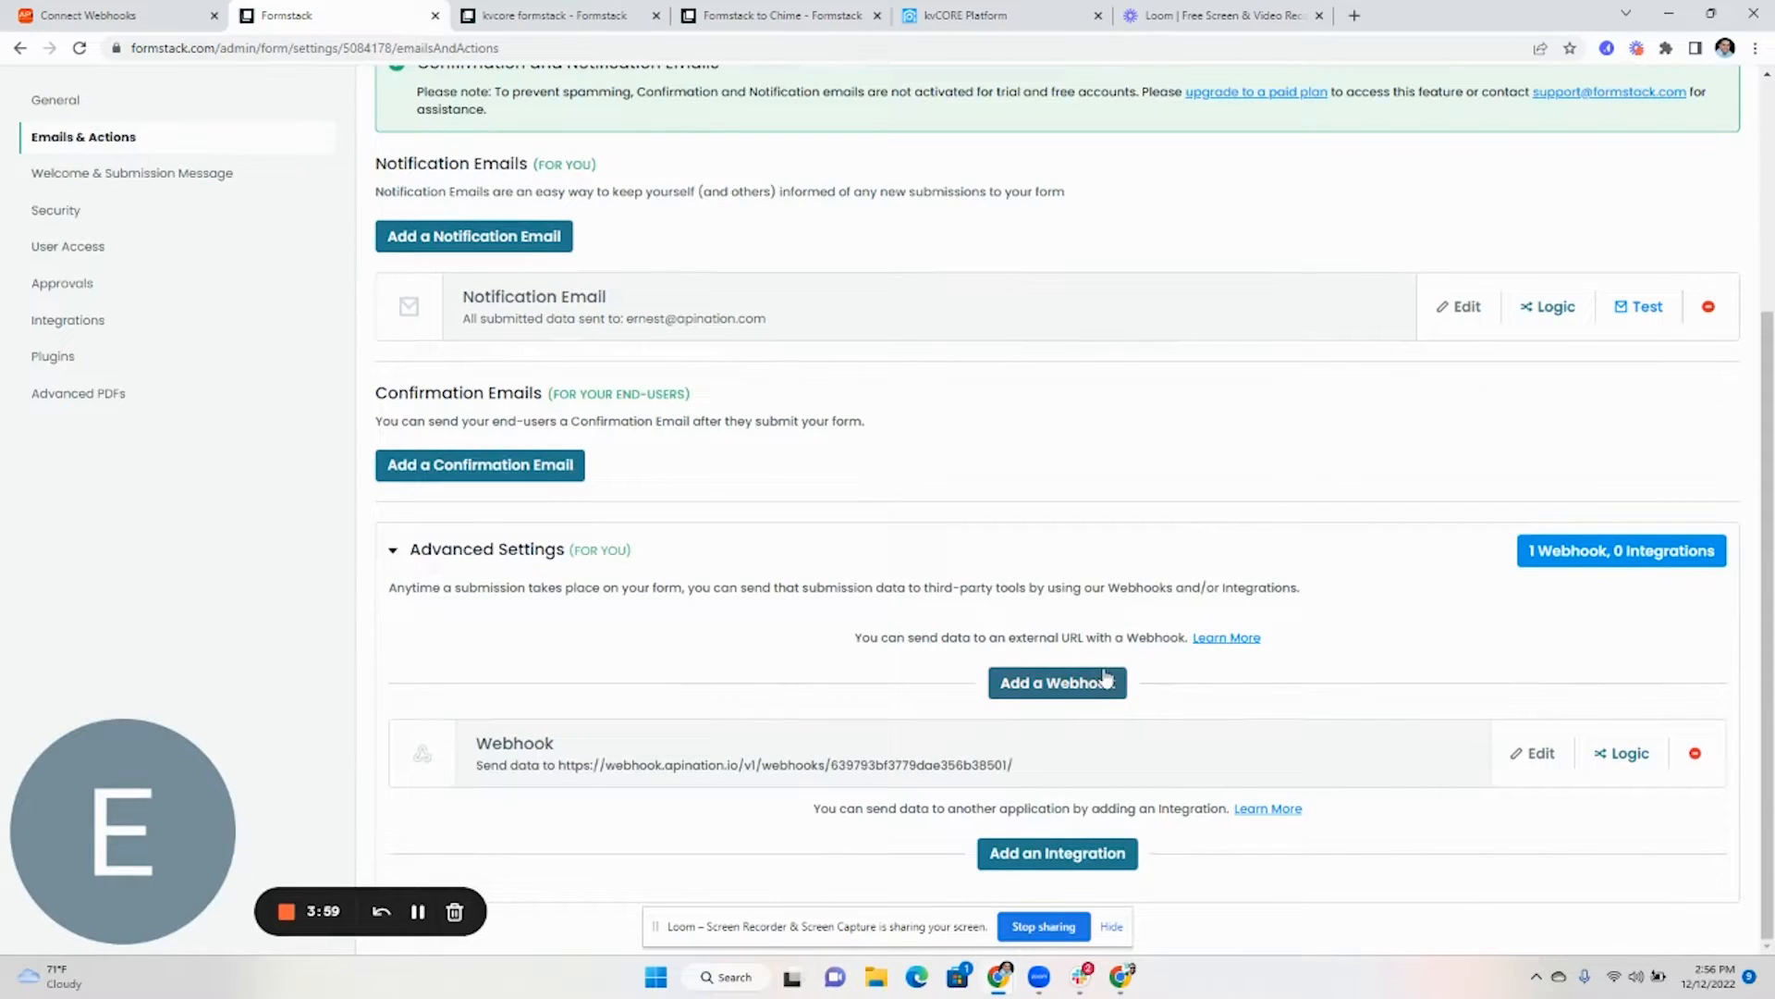
pyautogui.click(1541, 754)
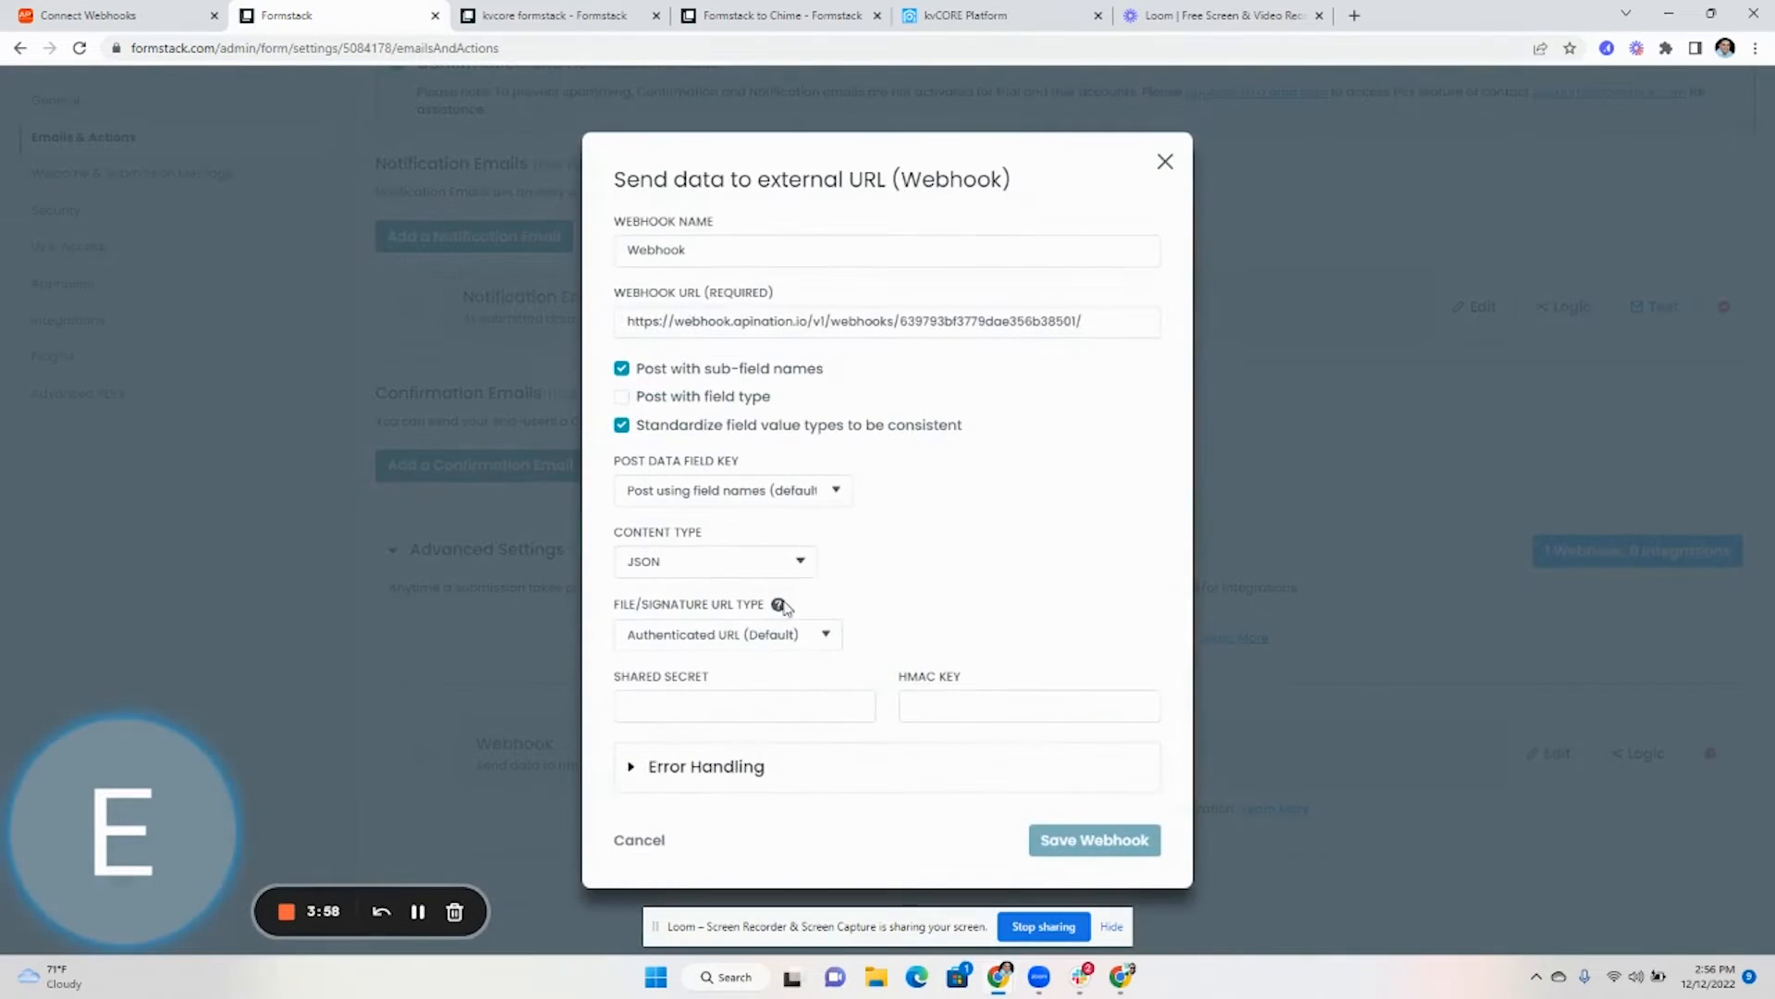
pyautogui.tripleClick(868, 335)
pyautogui.hotkey('ctrl', 'v')
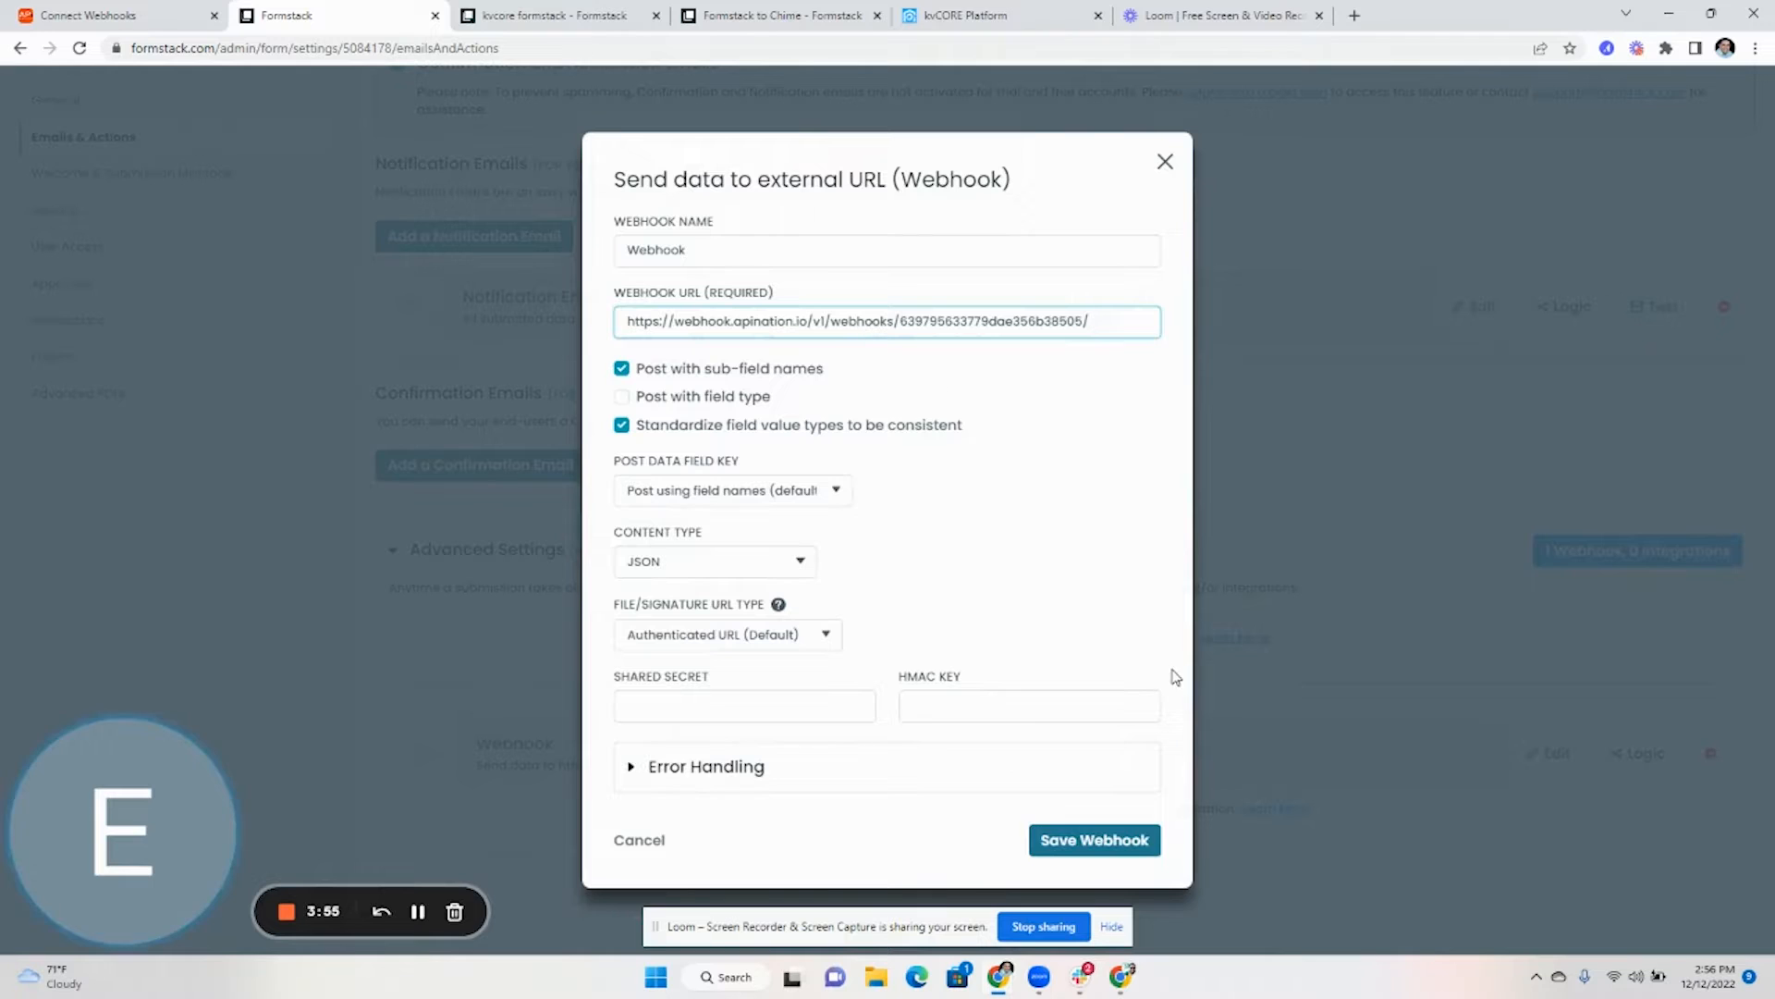
pyautogui.click(1112, 845)
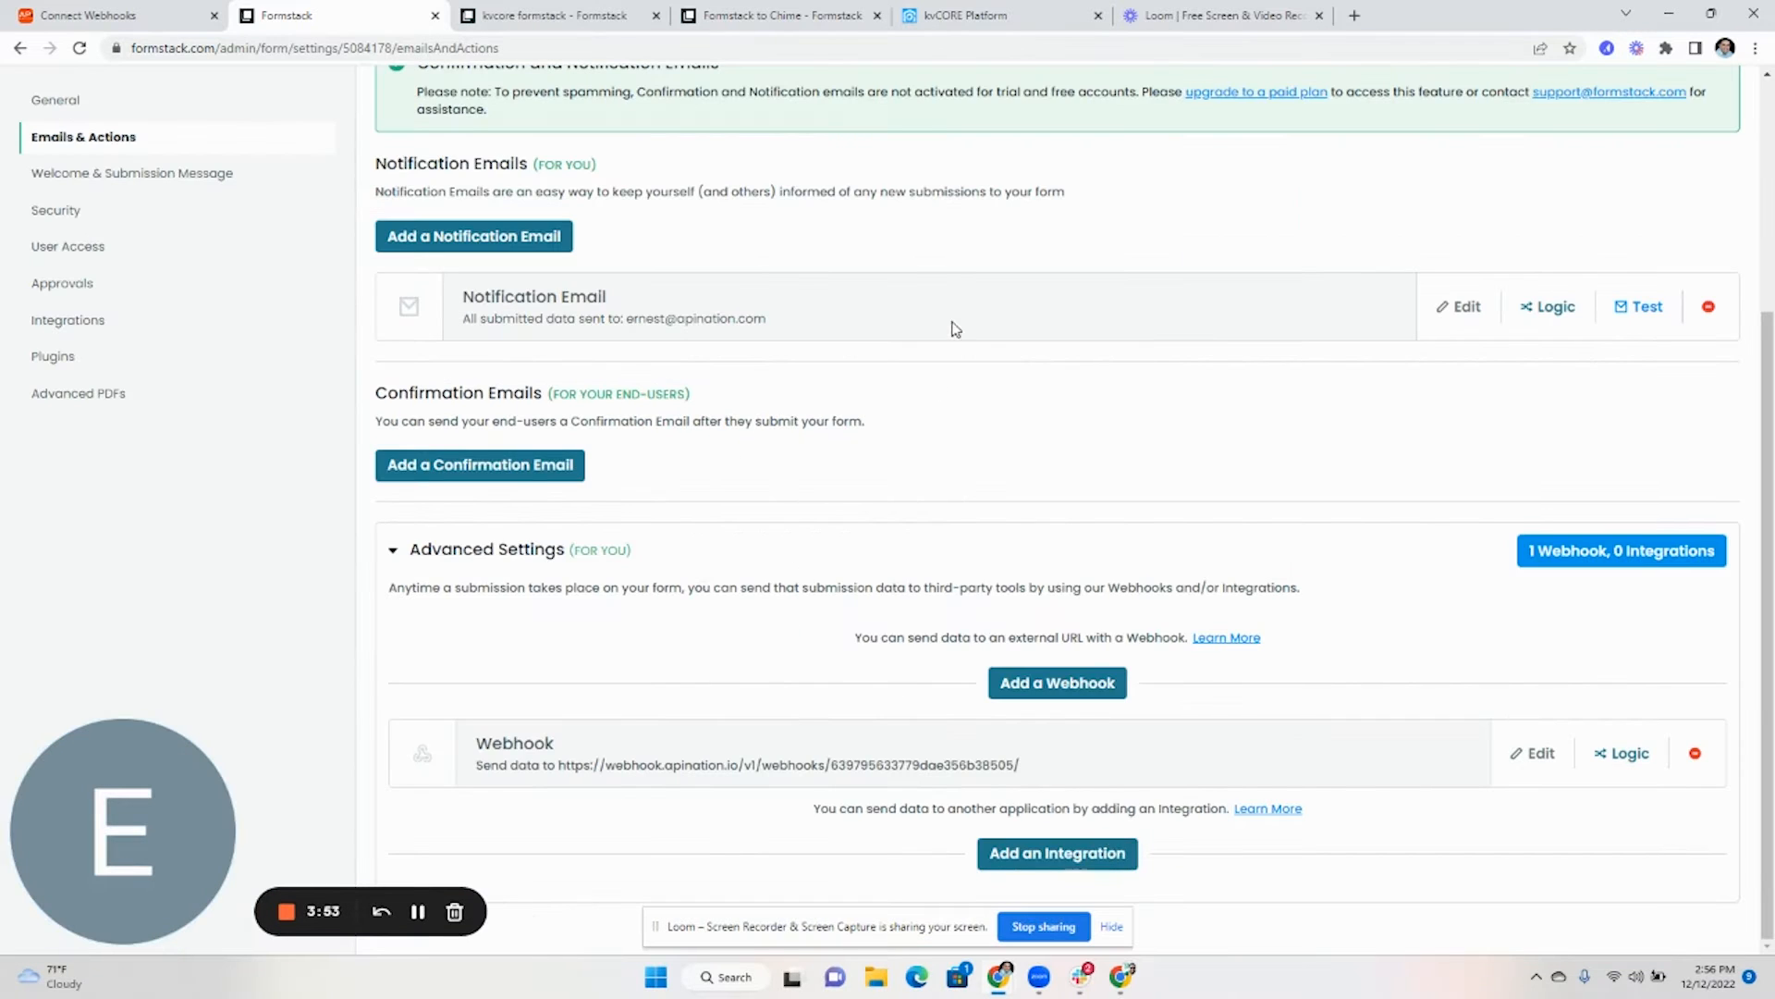
# - Submit a test entry on the live kvcore formstack form
pyautogui.click(568, 26)
pyautogui.click(22, 48)
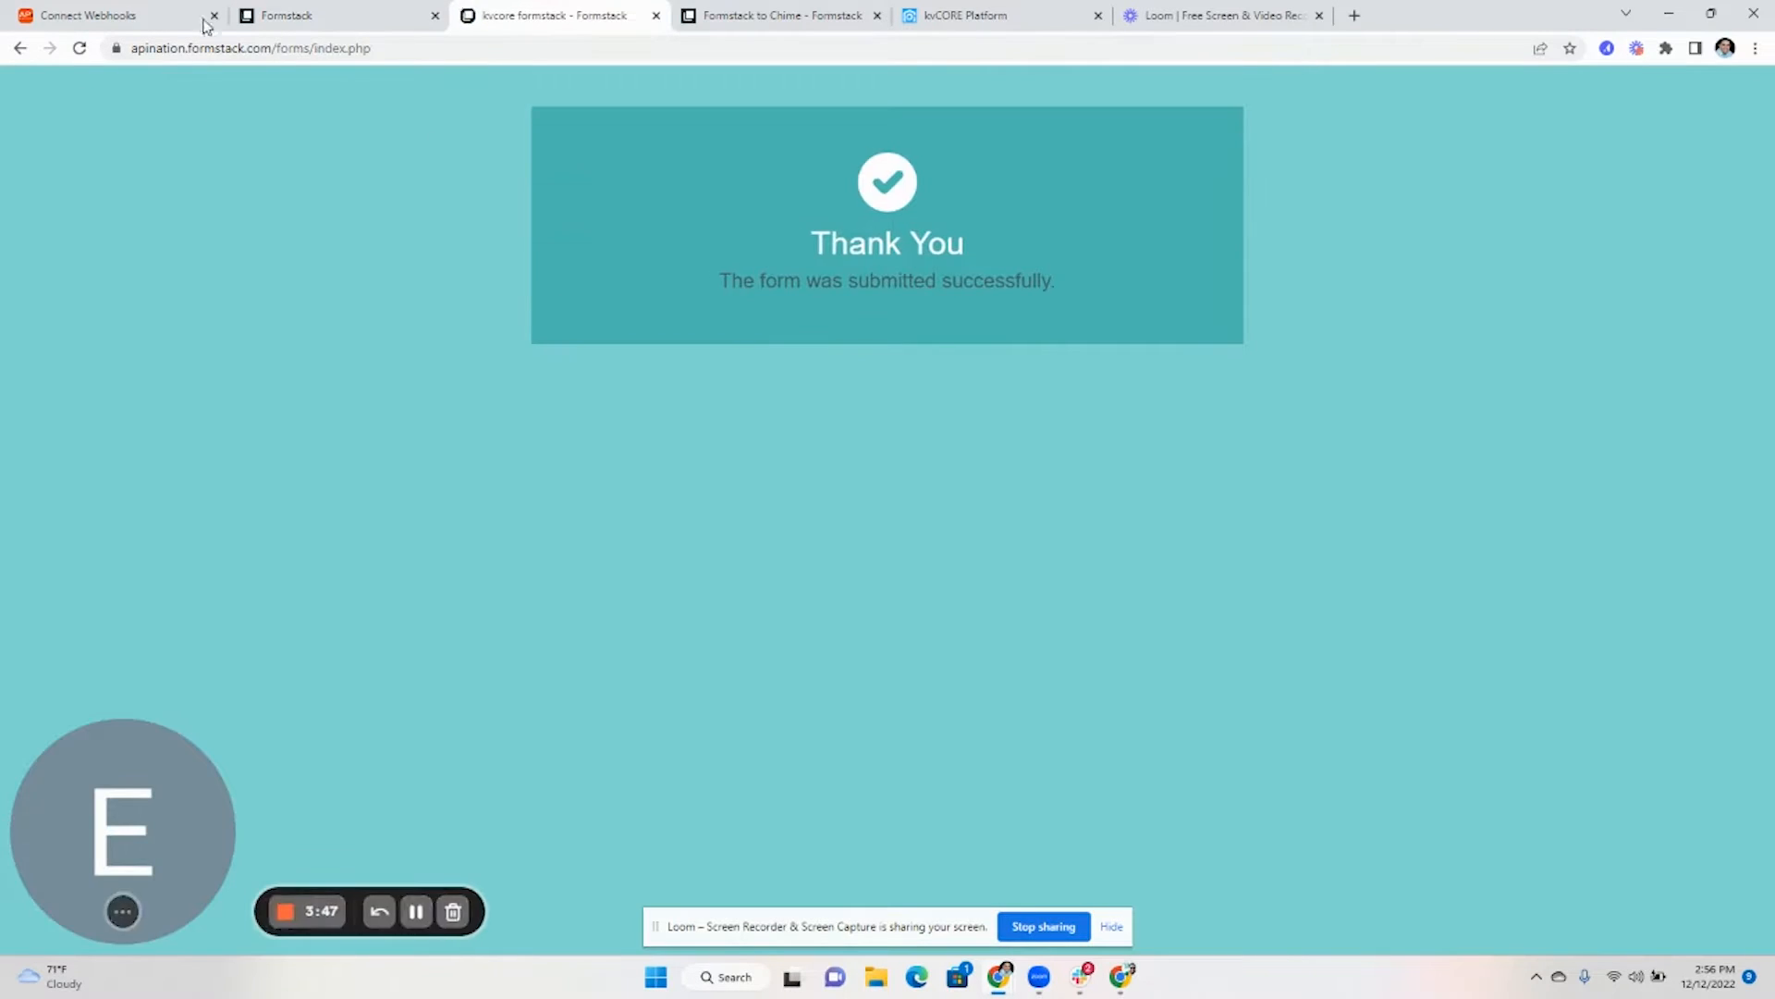
pyautogui.click(159, 13)
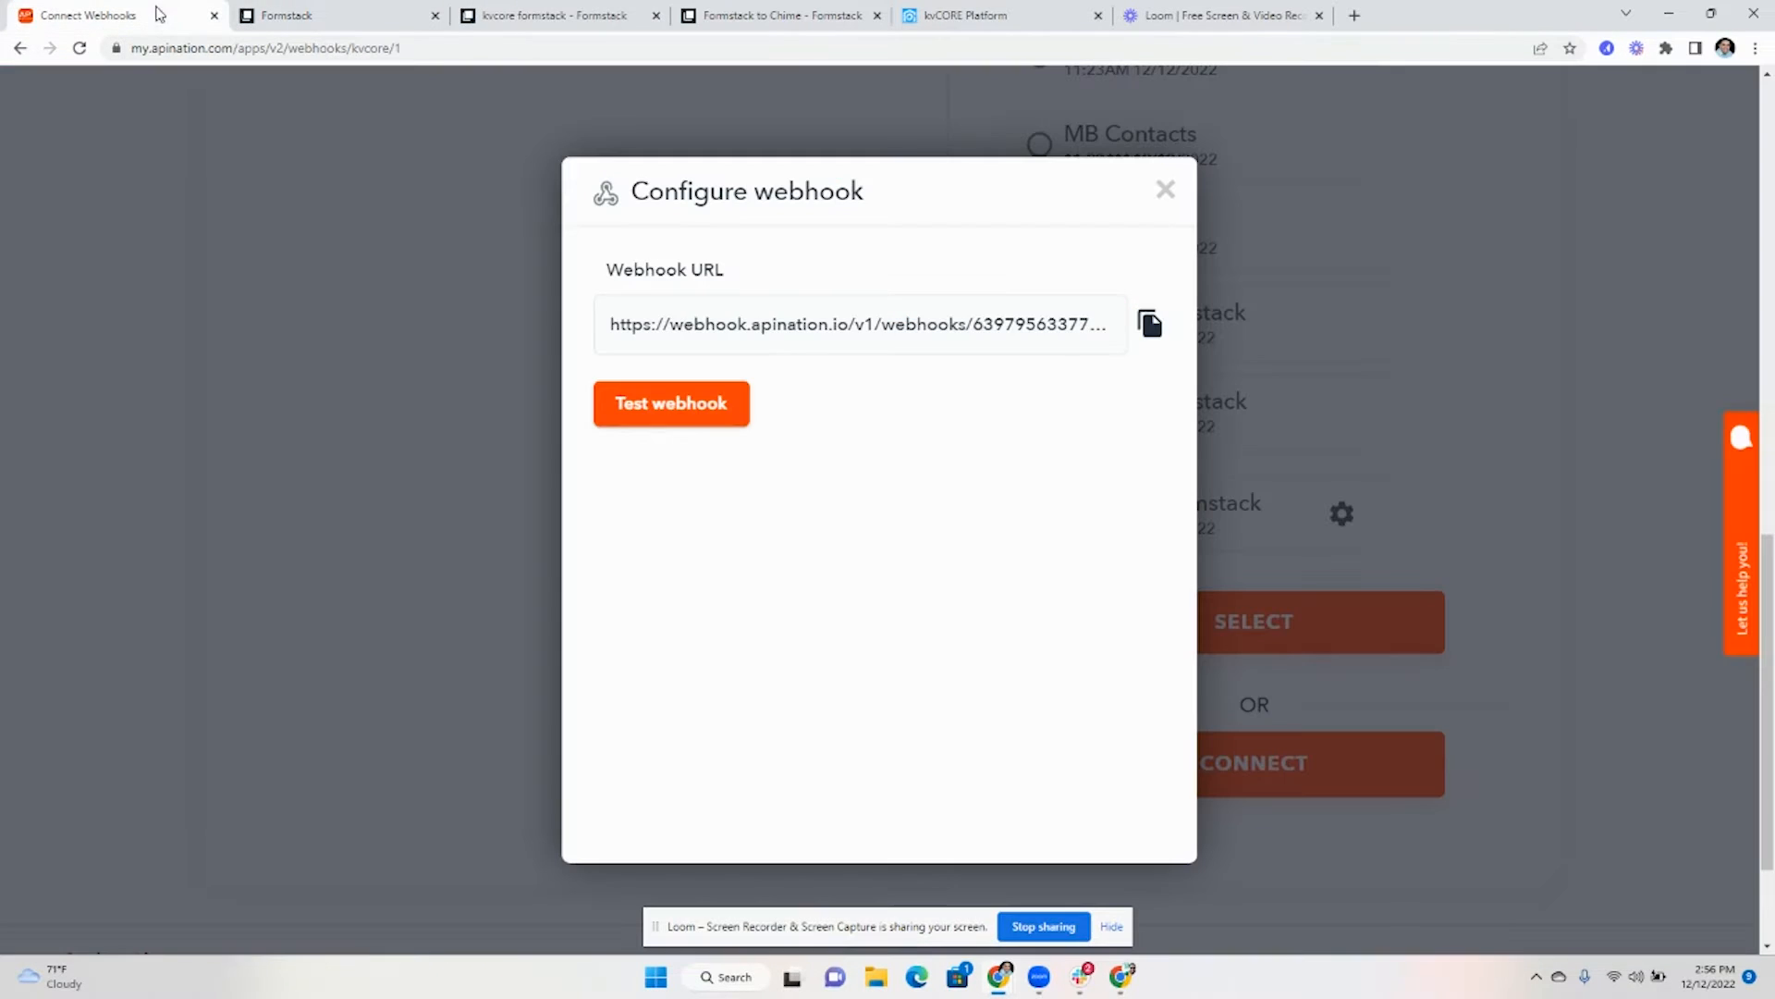
# - Test the webhook to confirm the submission data arrived, then finish the connection
pyautogui.click(702, 414)
pyautogui.scroll(-1, 879, 471)
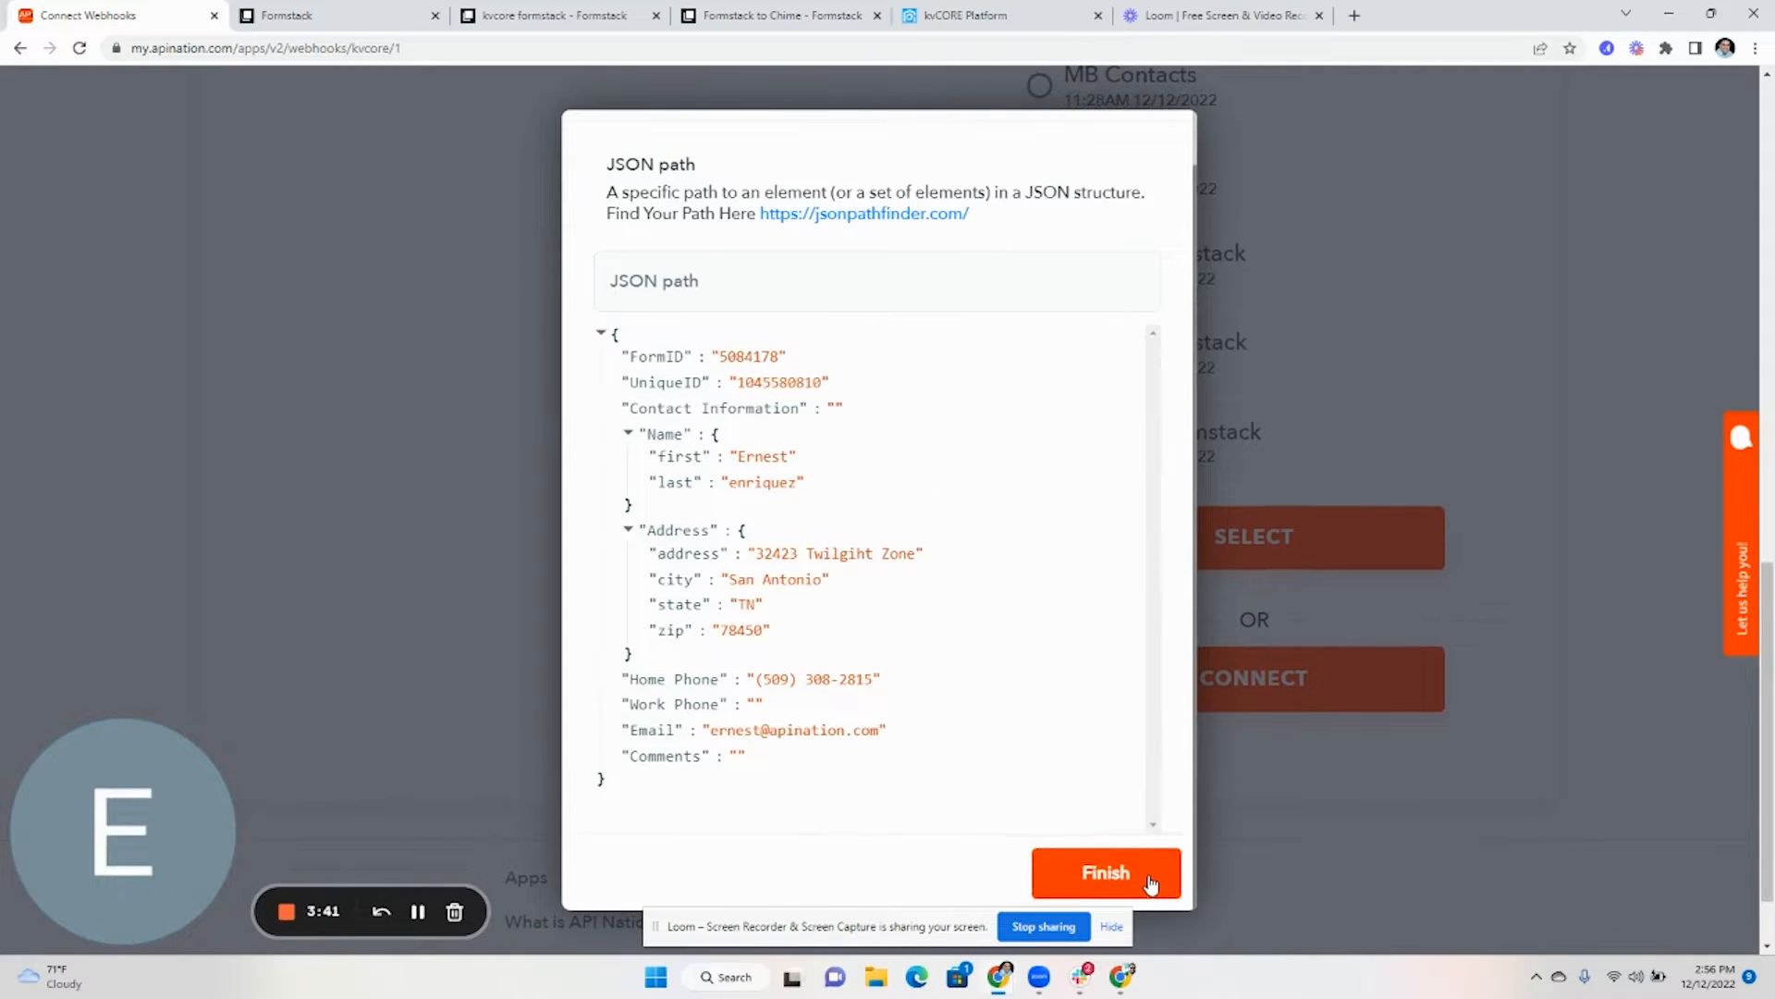
pyautogui.click(1167, 855)
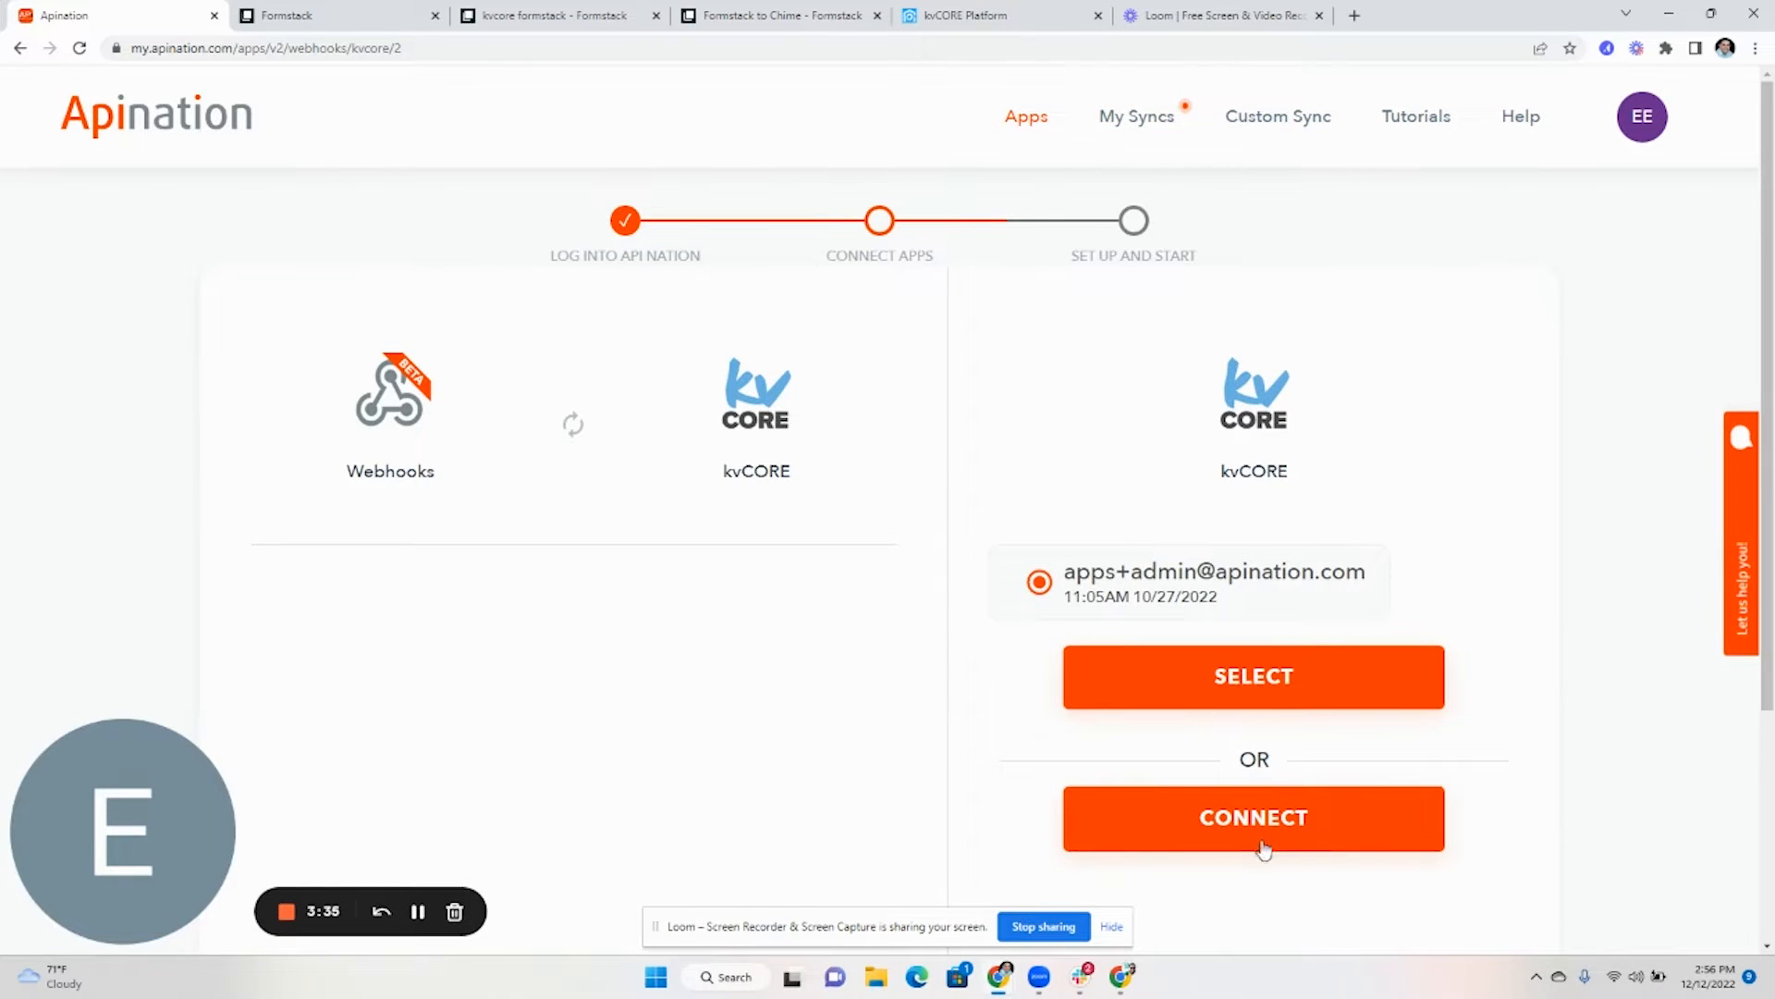
# - Select the existing kvCORE account and subscribe on the Free plan
pyautogui.click(1236, 701)
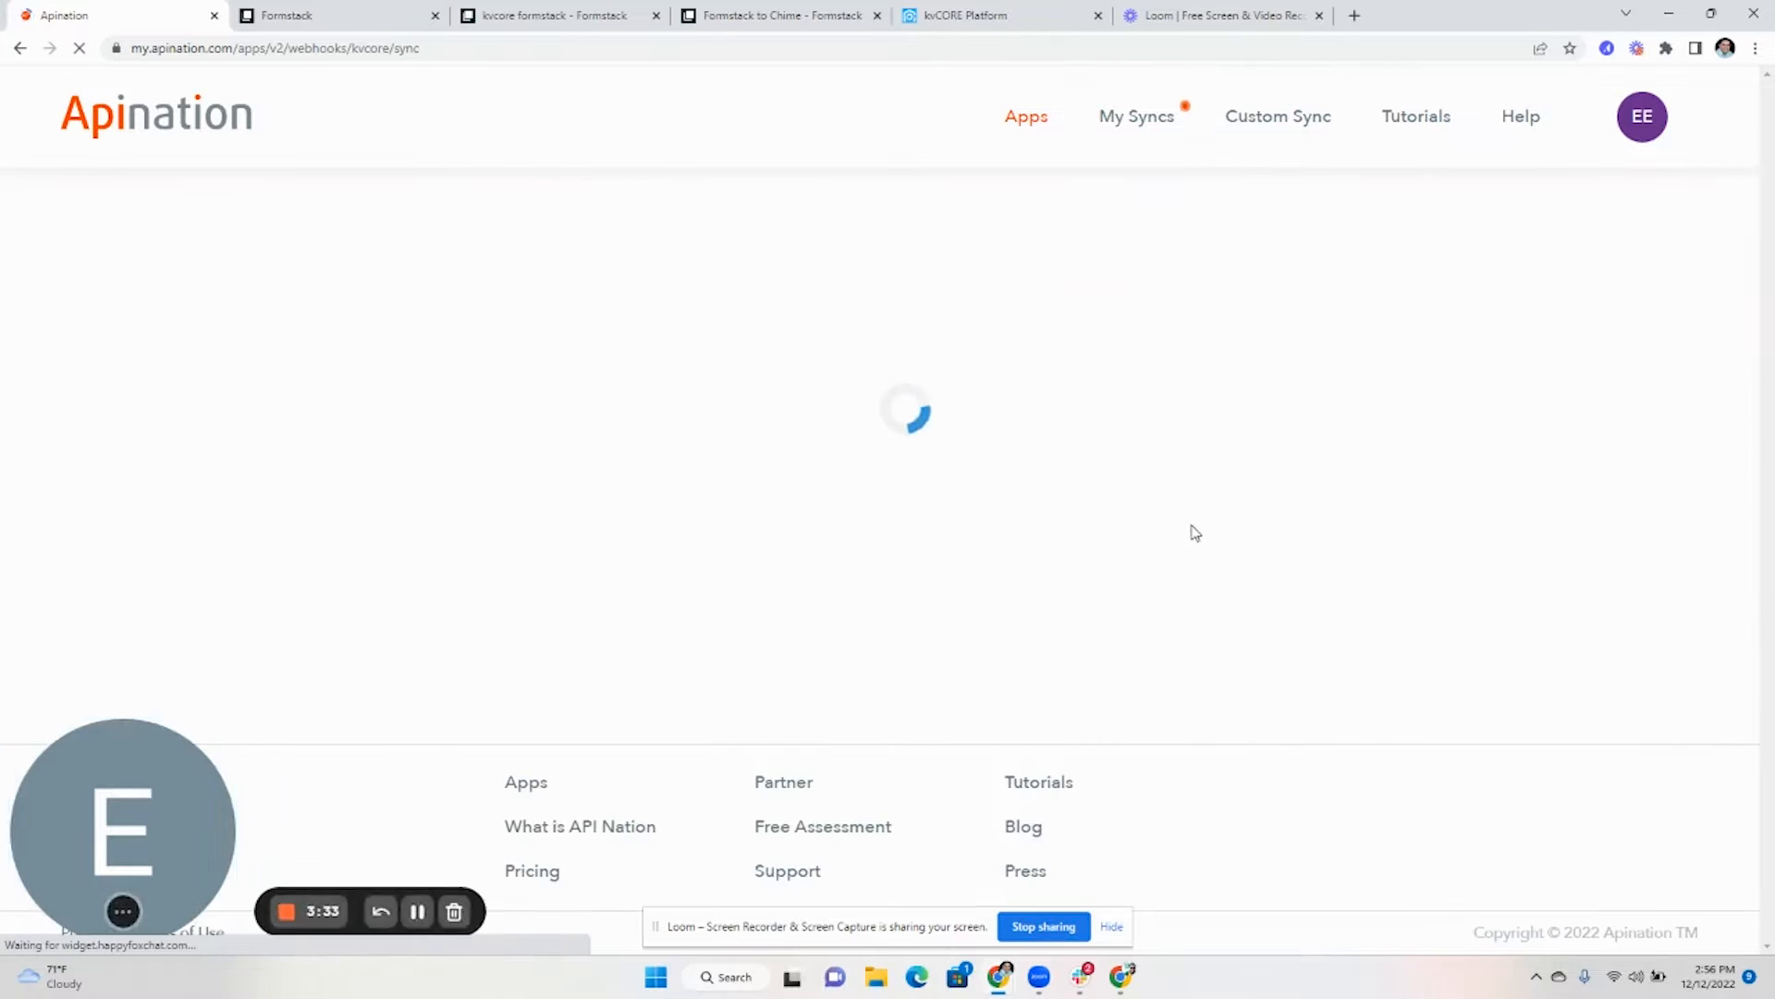
pyautogui.scroll(-8, 1092, 498)
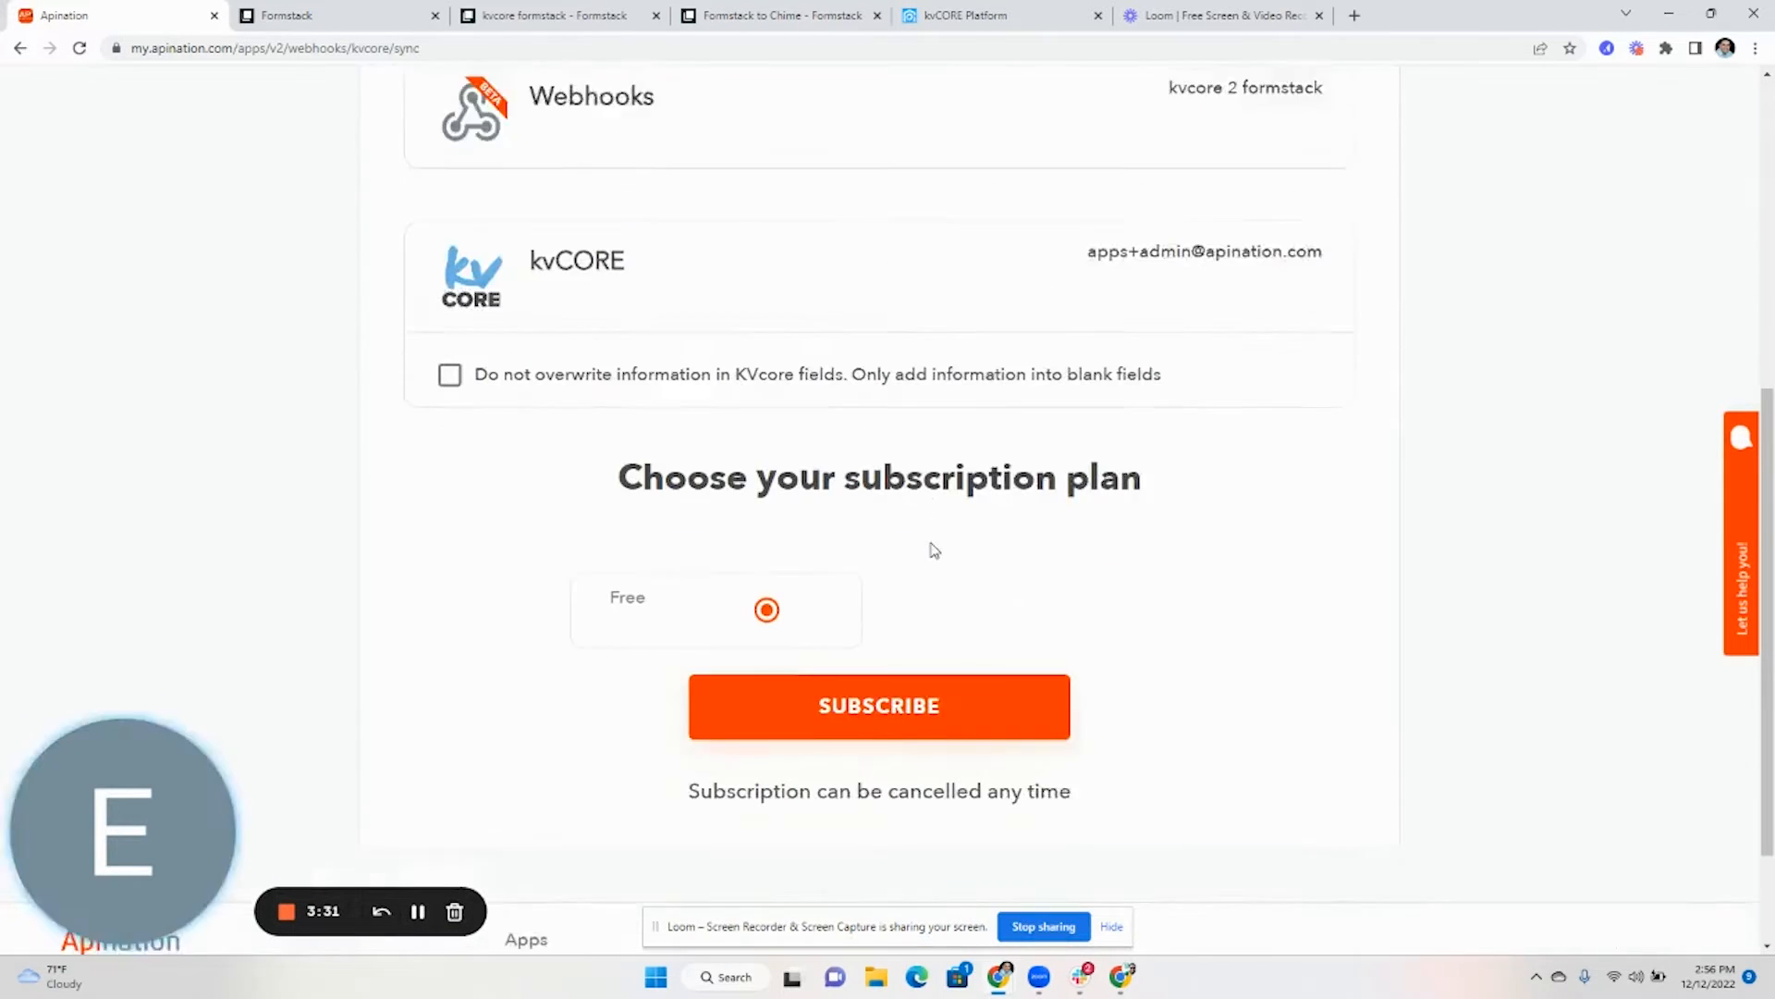
pyautogui.click(871, 553)
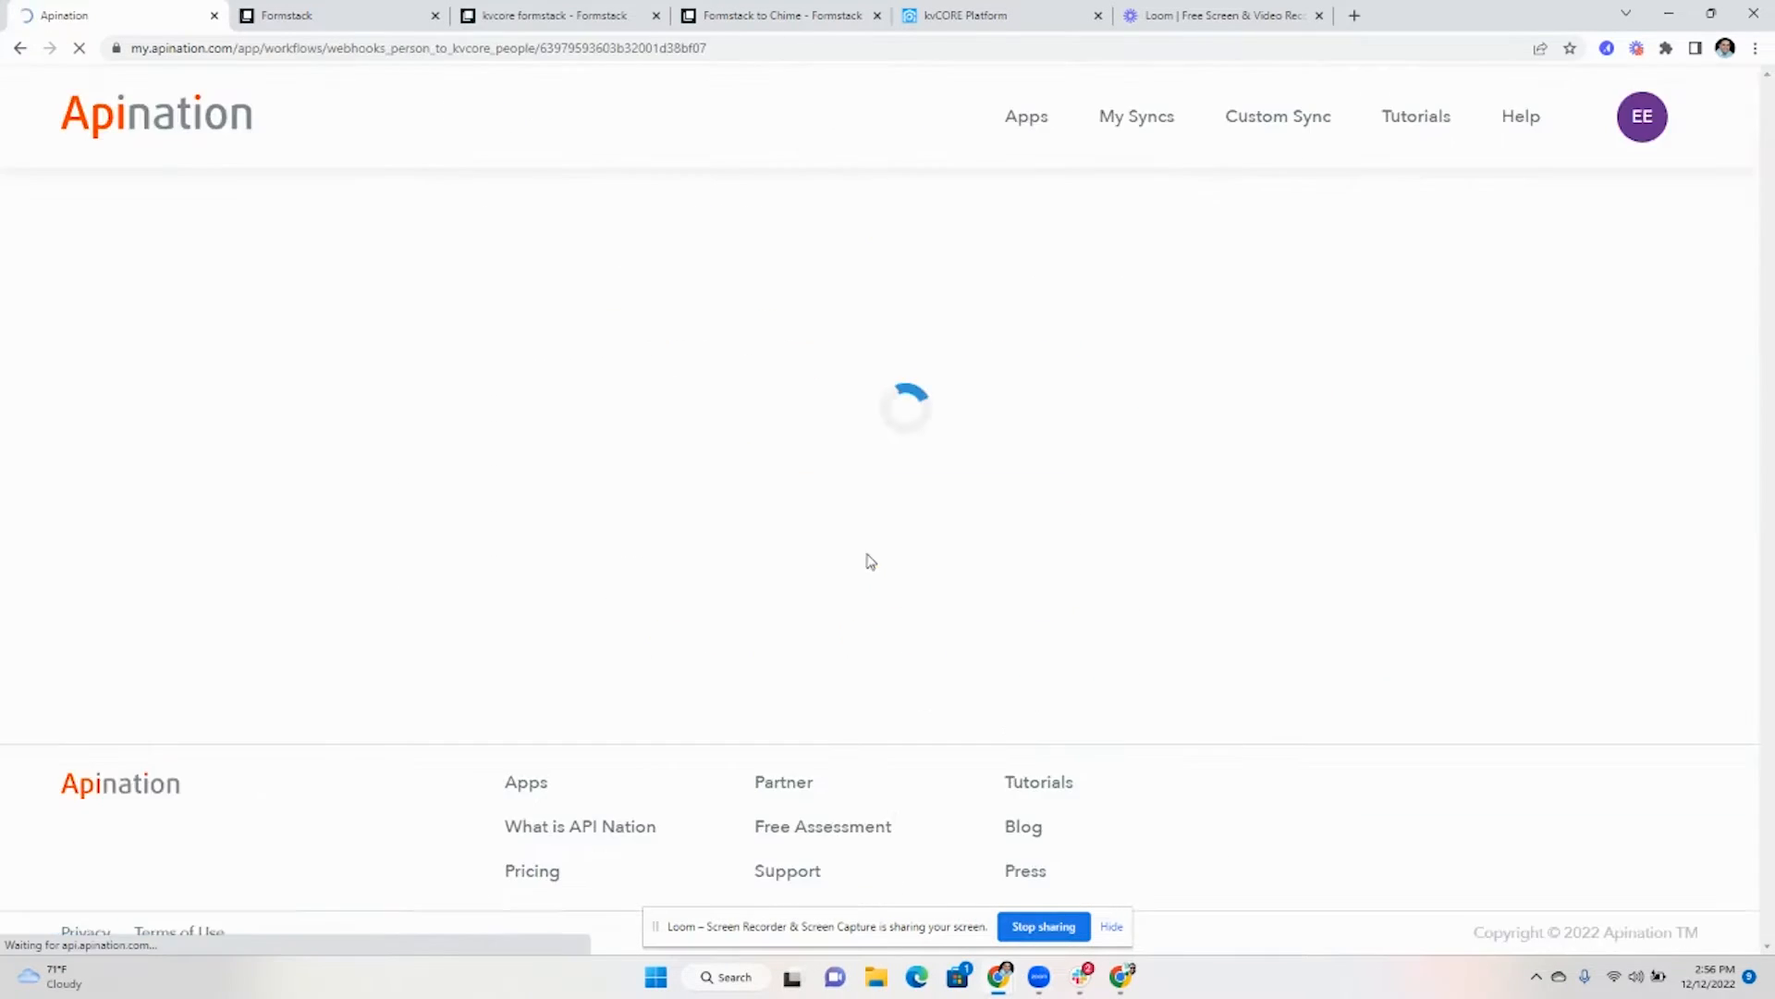
# - Map kvCORE First name to Name.first and Last name to Name.last
pyautogui.scroll(-9, 892, 574)
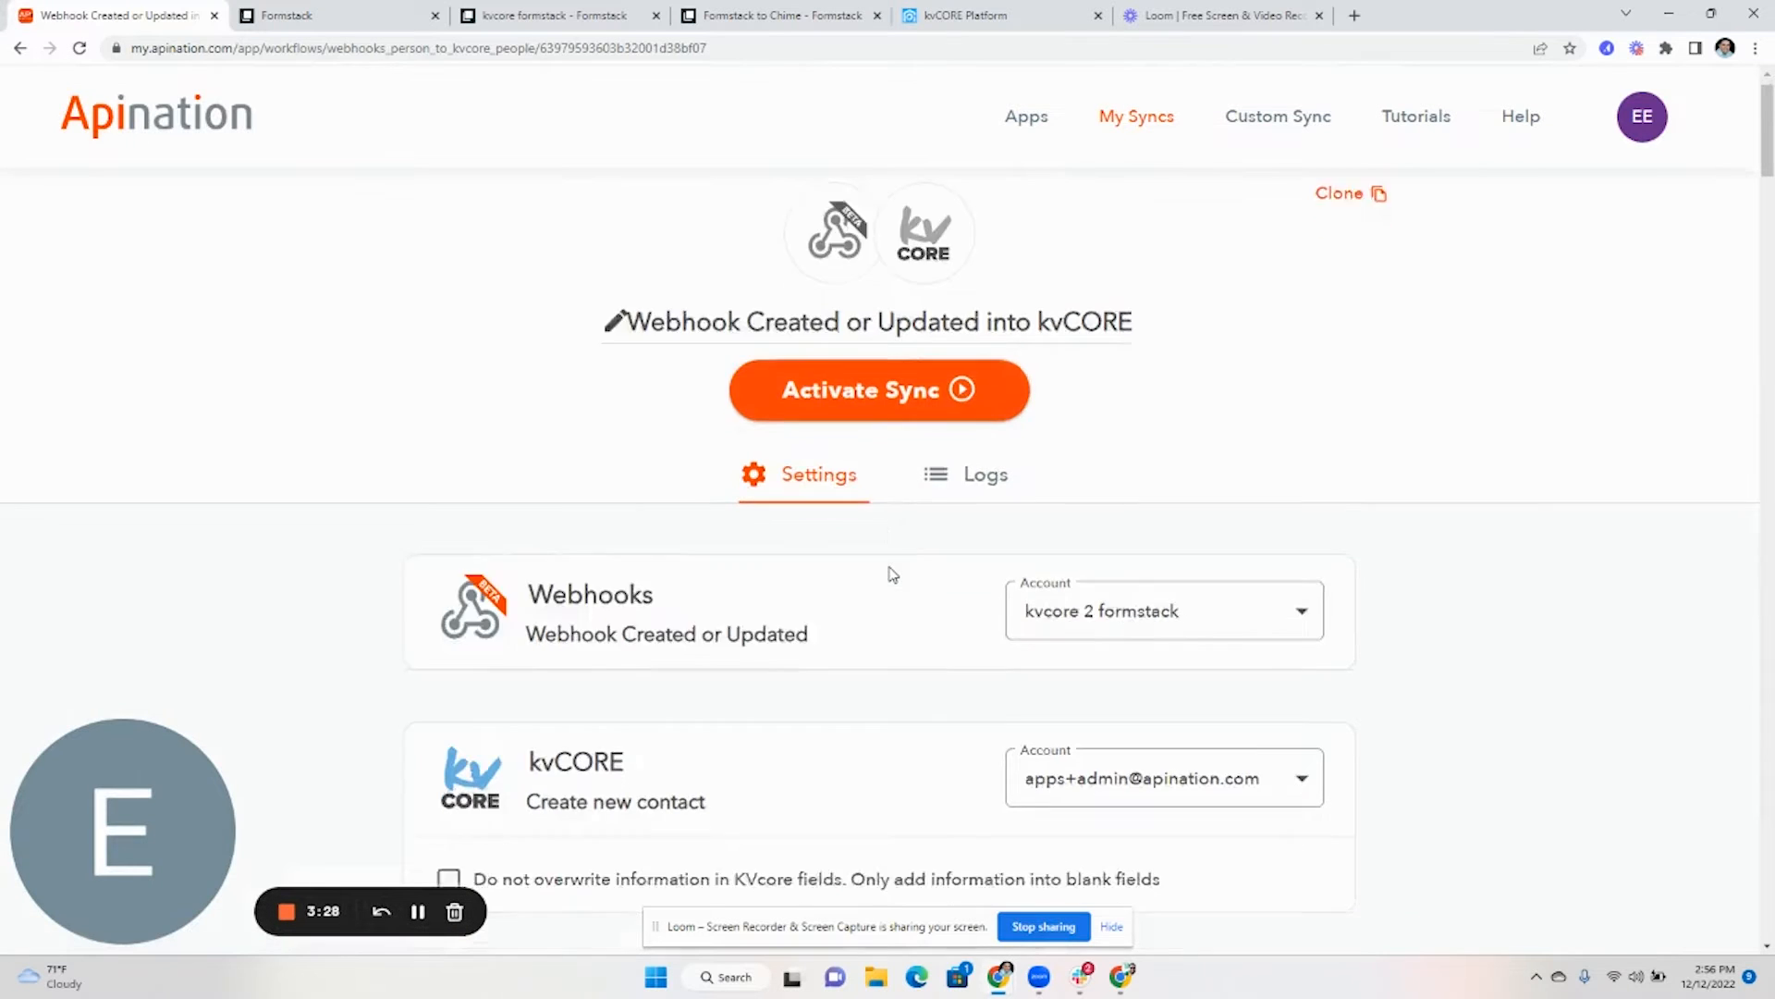
pyautogui.scroll(-5, 893, 574)
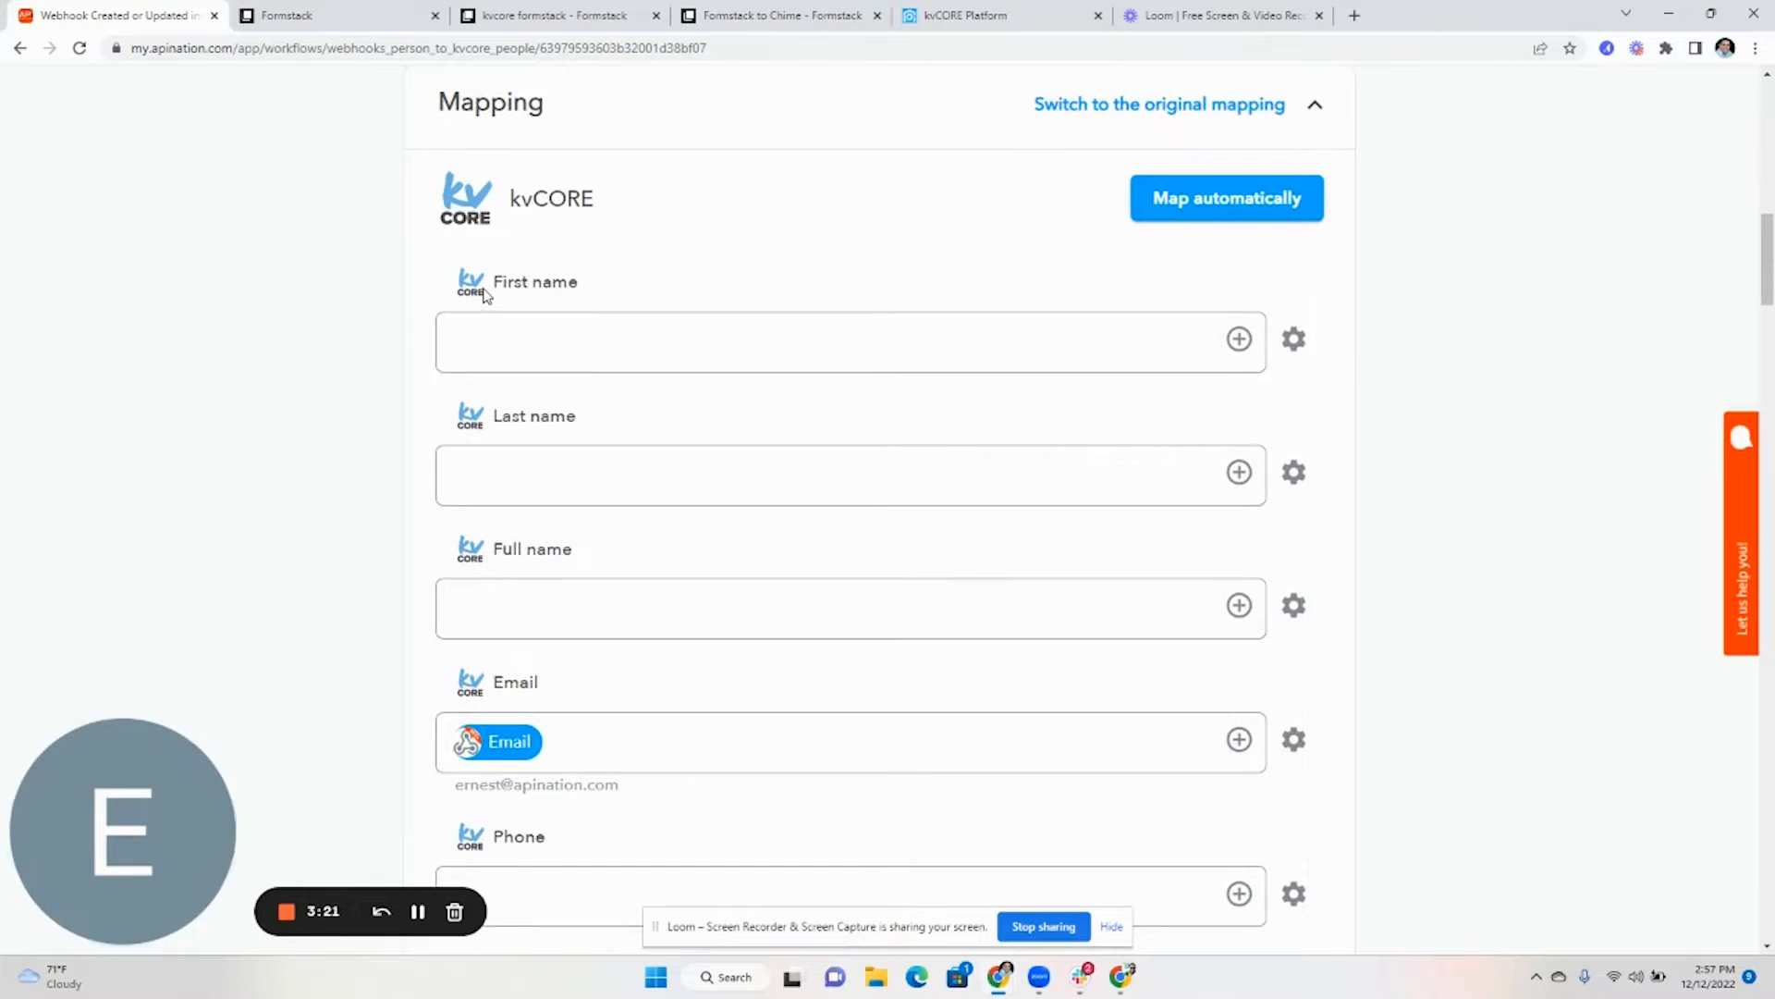
pyautogui.moveTo(591, 301); pyautogui.dragTo(602, 297)
pyautogui.click(1240, 338)
pyautogui.scroll(-2, 689, 597)
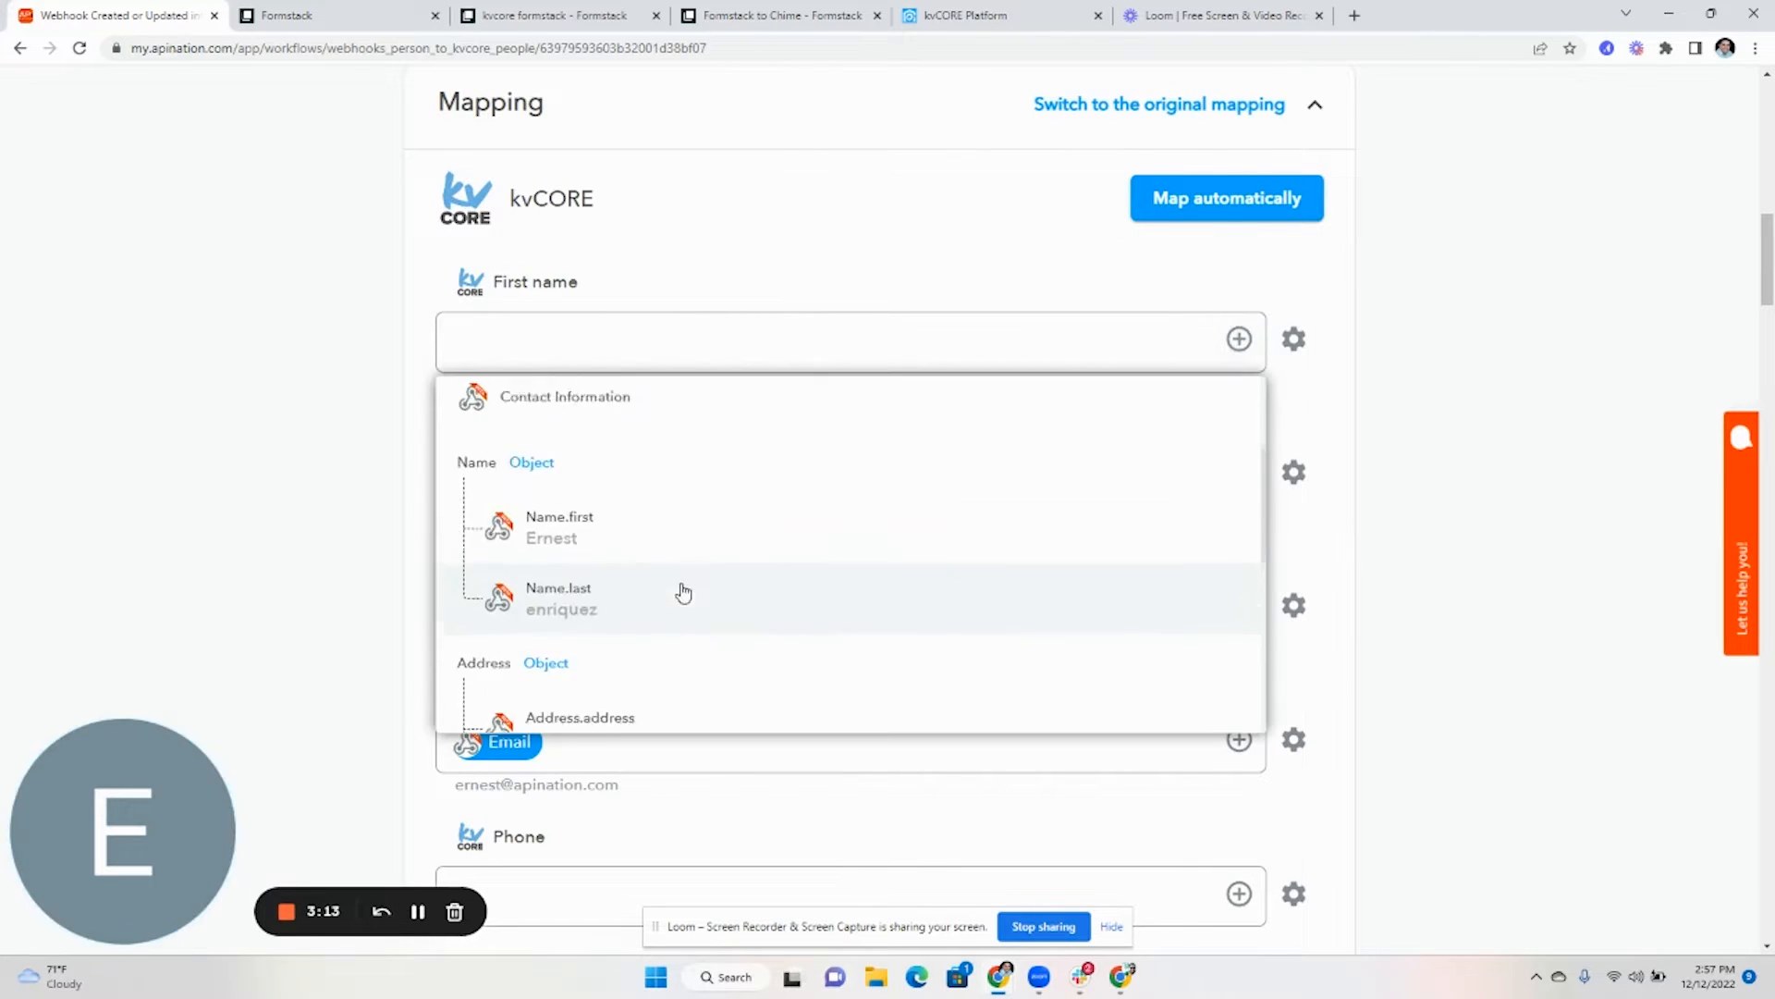
pyautogui.click(646, 504)
pyautogui.click(1237, 491)
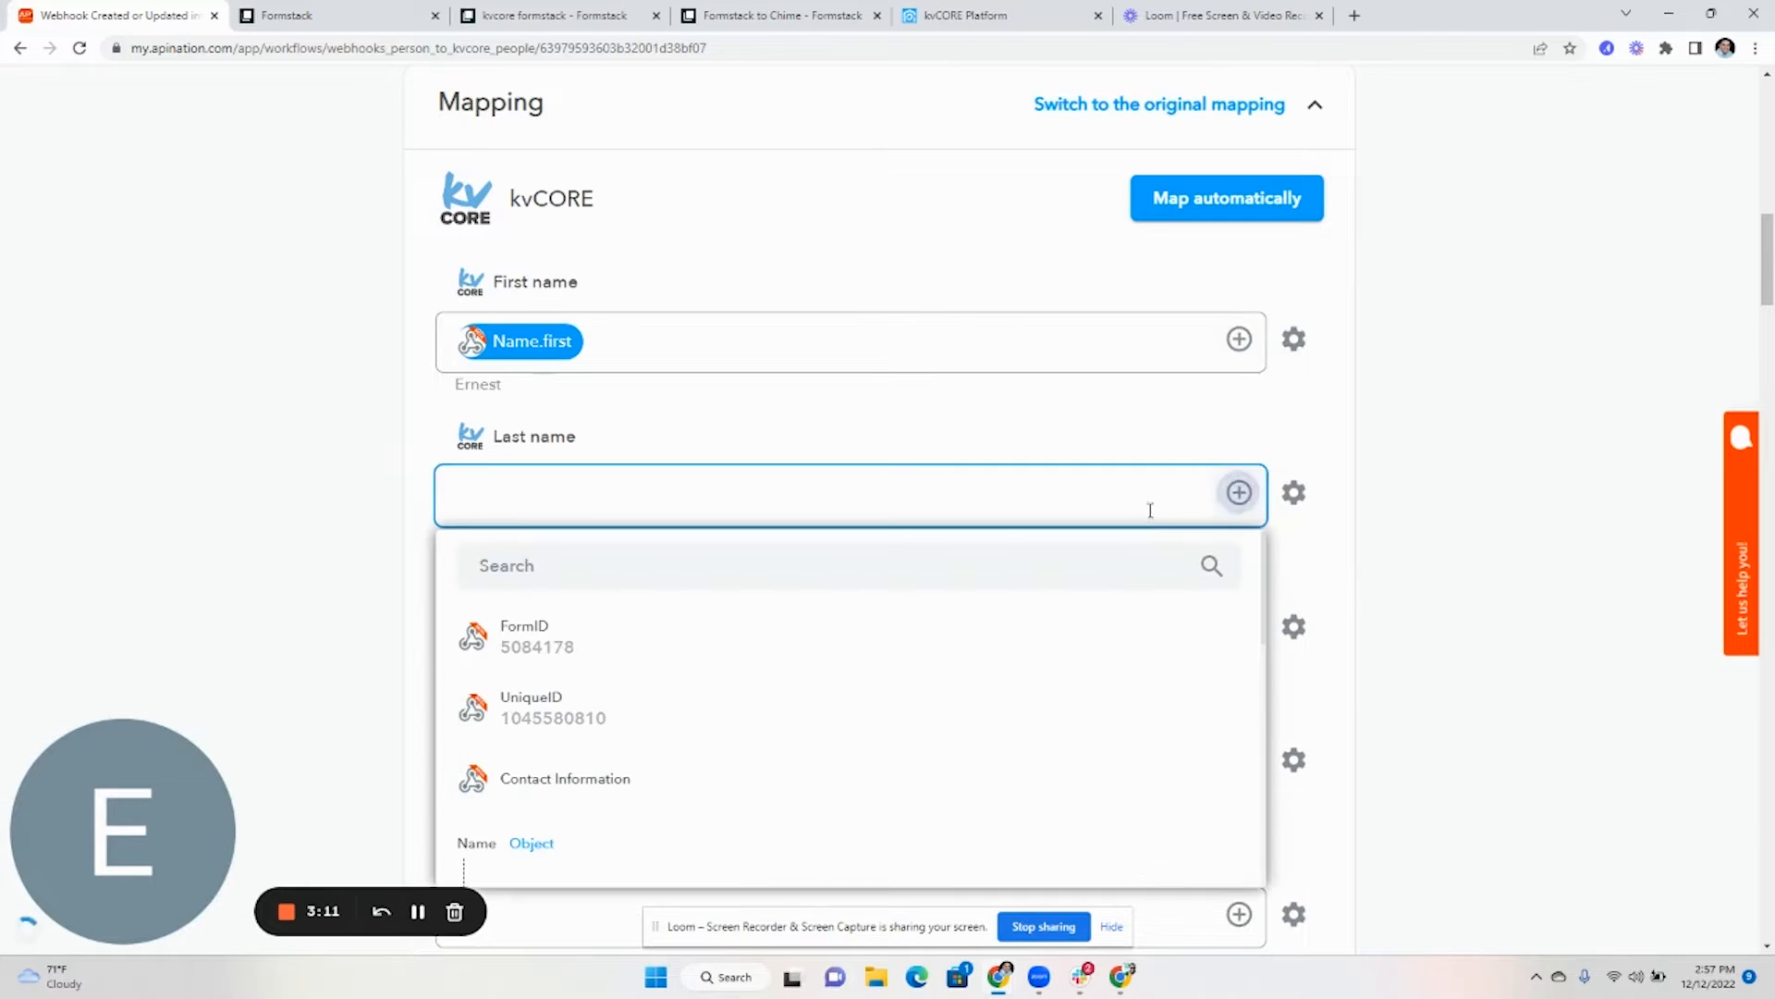
pyautogui.scroll(-3, 650, 558)
pyautogui.click(647, 518)
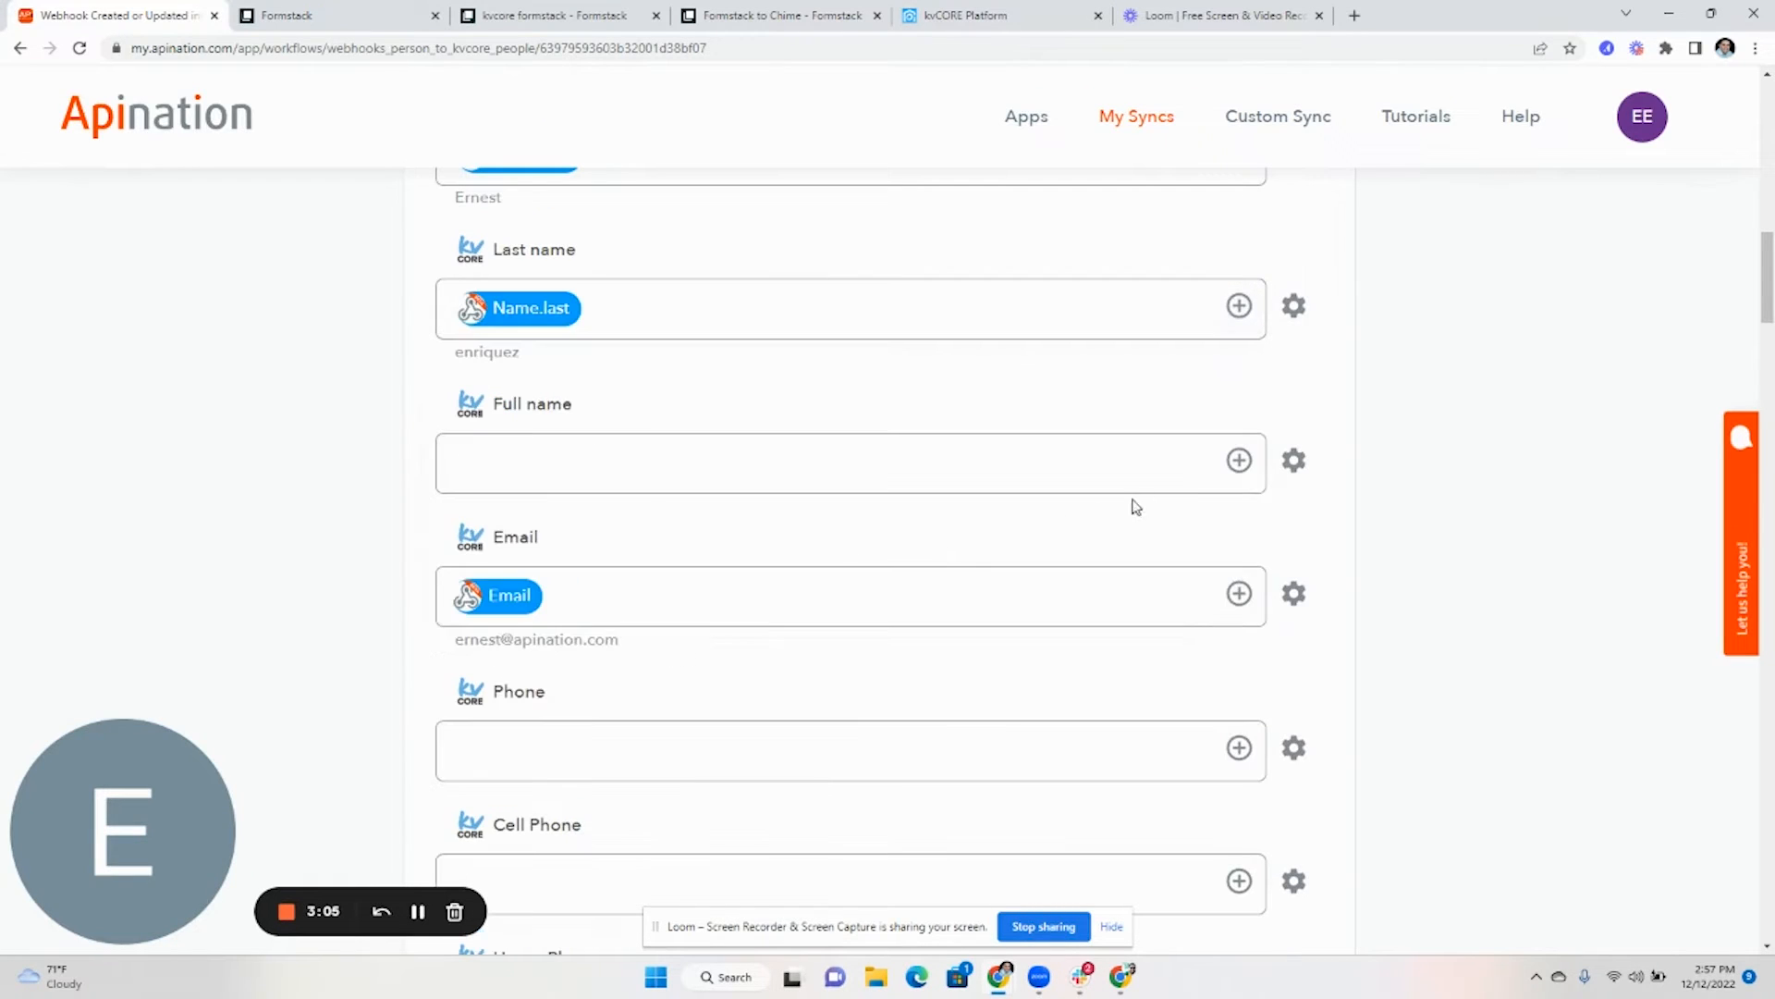
# - Map the kvCORE Phone field to the form's Home Phone value
pyautogui.scroll(-3, 1181, 558)
pyautogui.click(1240, 471)
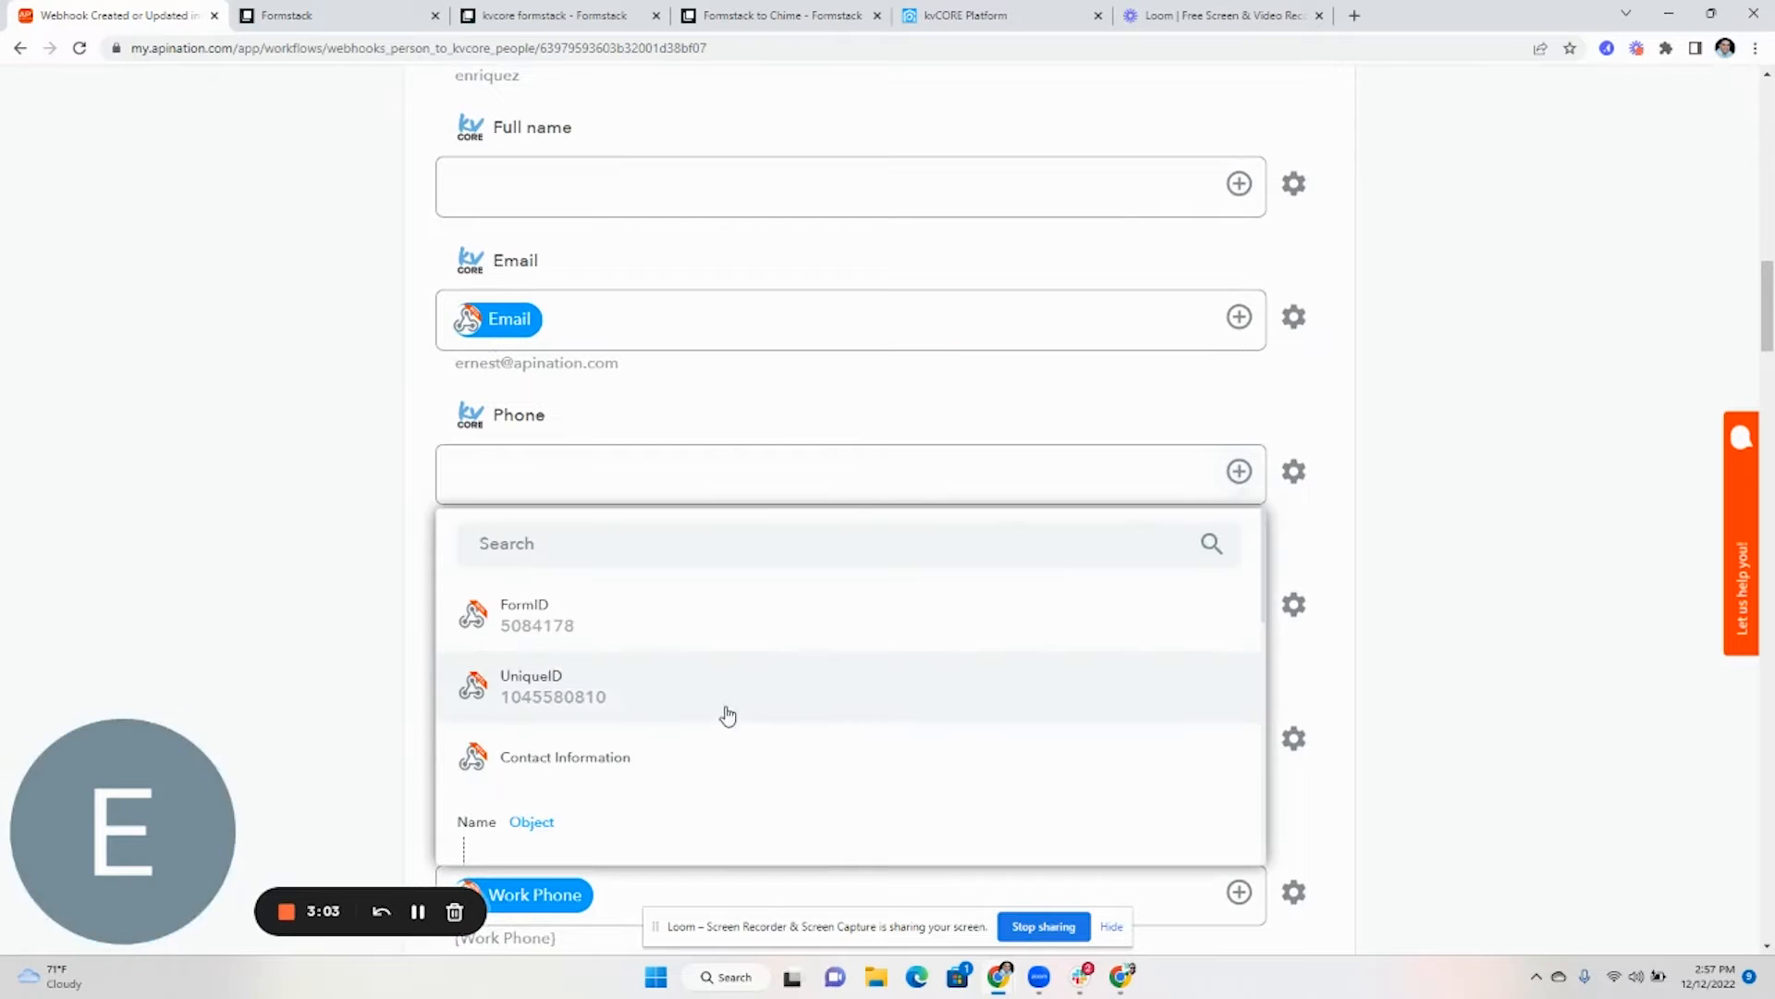
pyautogui.scroll(-10, 727, 715)
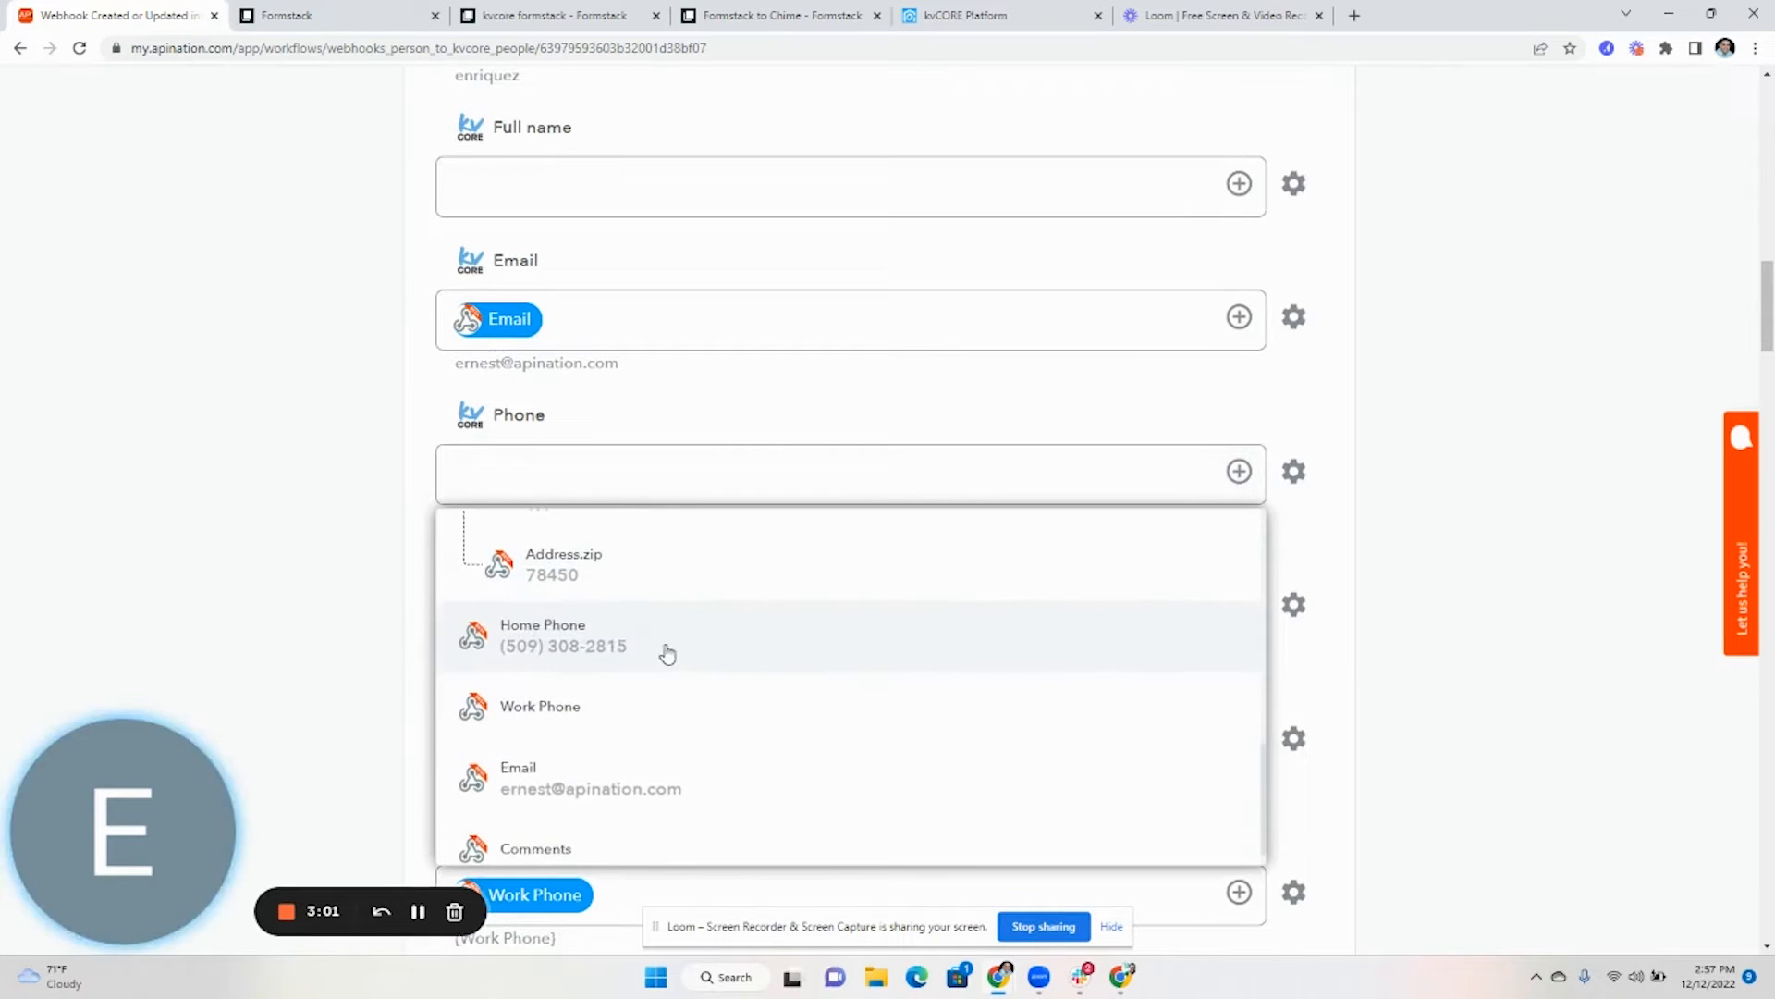
pyautogui.click(667, 654)
# - Review the remaining kvCORE fields, such as Spouse First Name and Spouse Email
pyautogui.scroll(-5, 1211, 680)
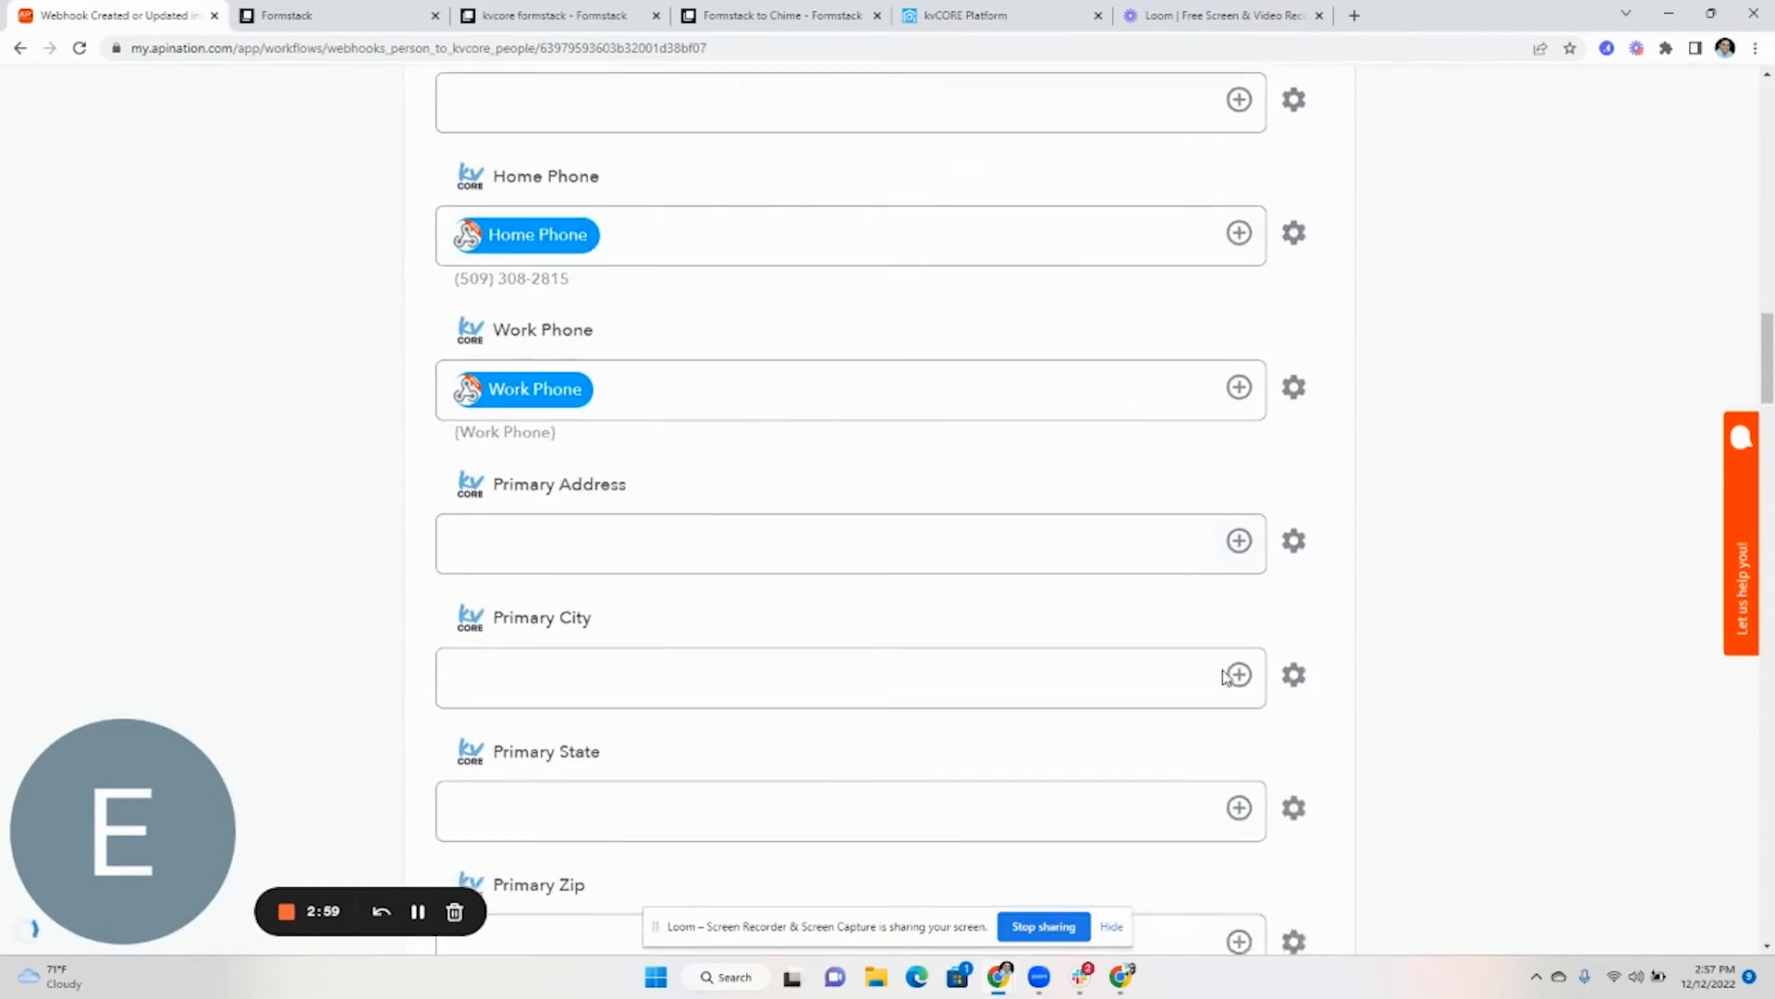
pyautogui.scroll(-8, 1094, 551)
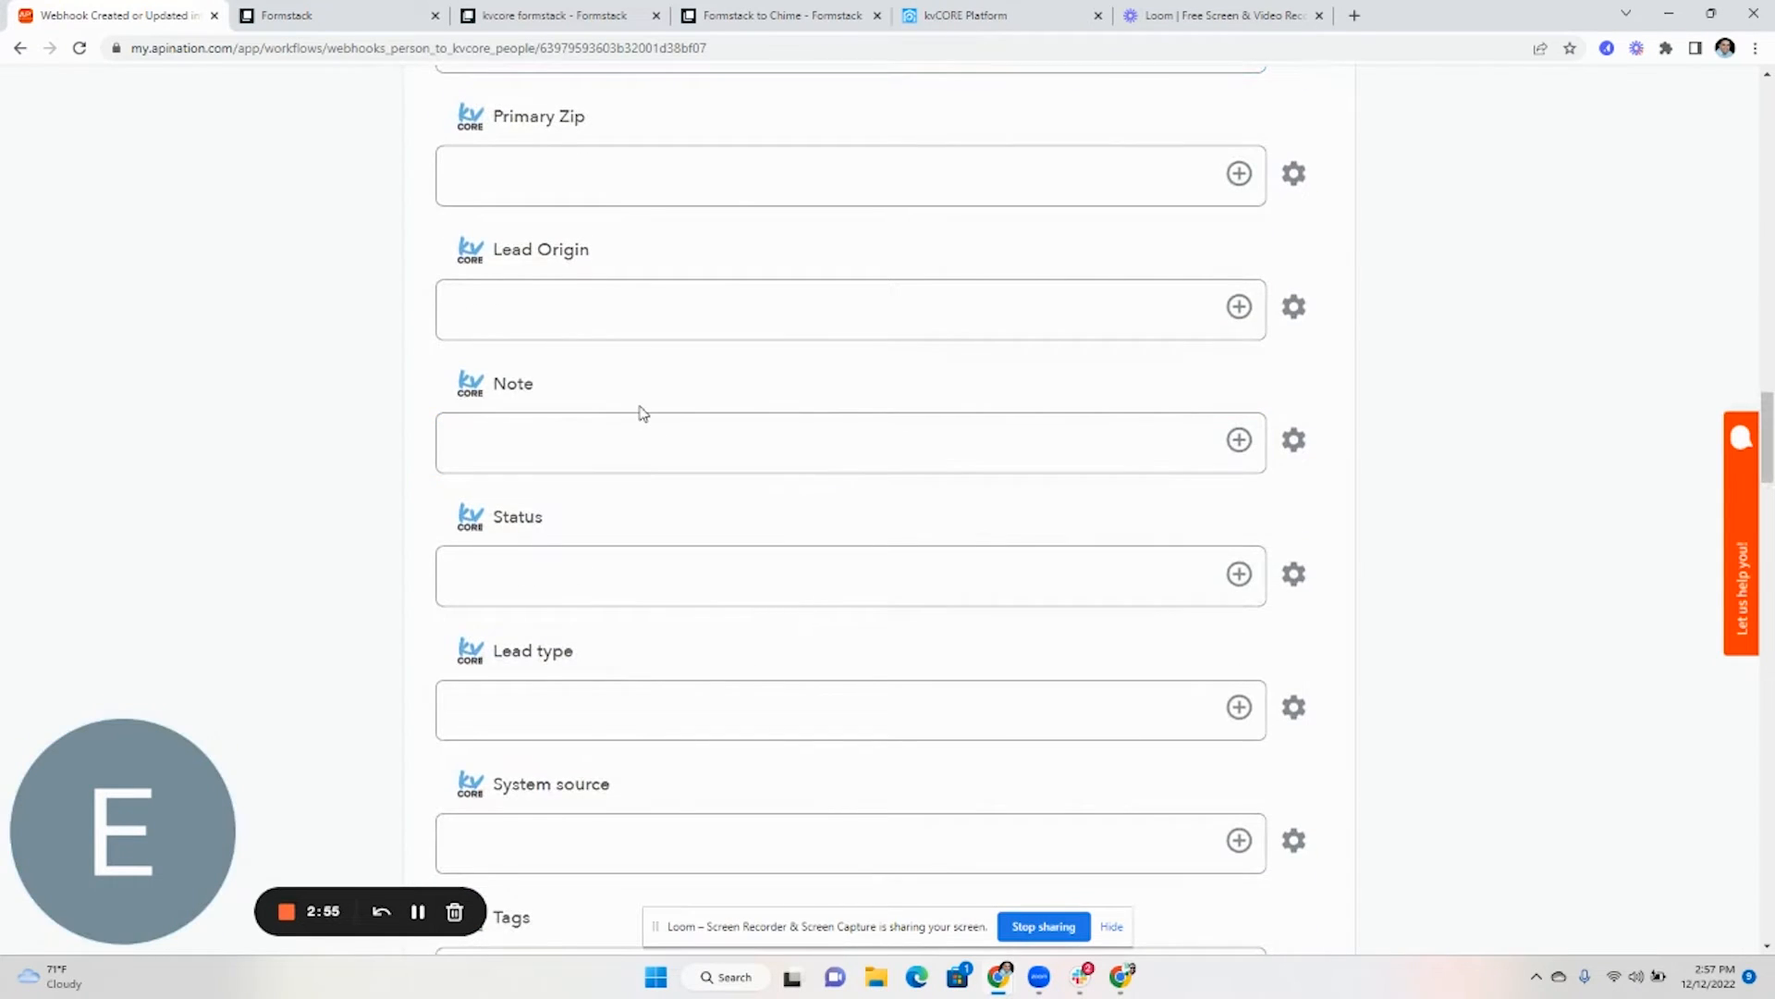
pyautogui.scroll(-3, 620, 425)
pyautogui.scroll(6, 607, 481)
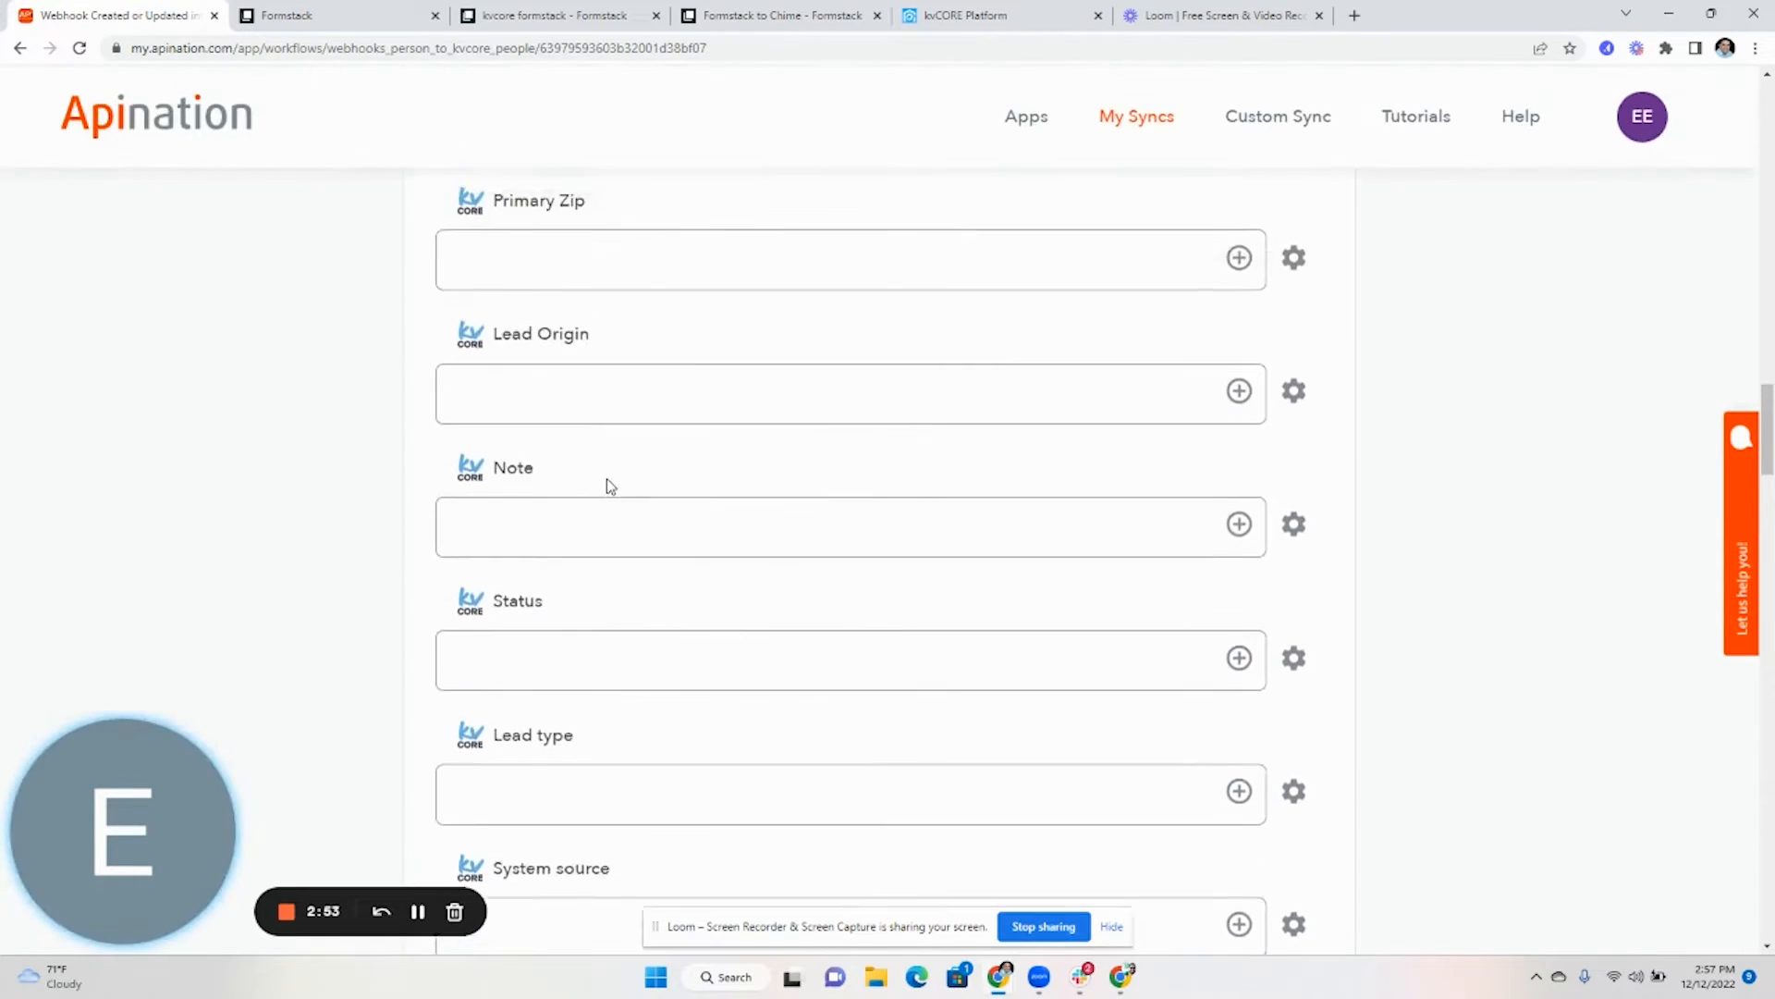
pyautogui.scroll(-2, 604, 485)
pyautogui.scroll(-6, 604, 485)
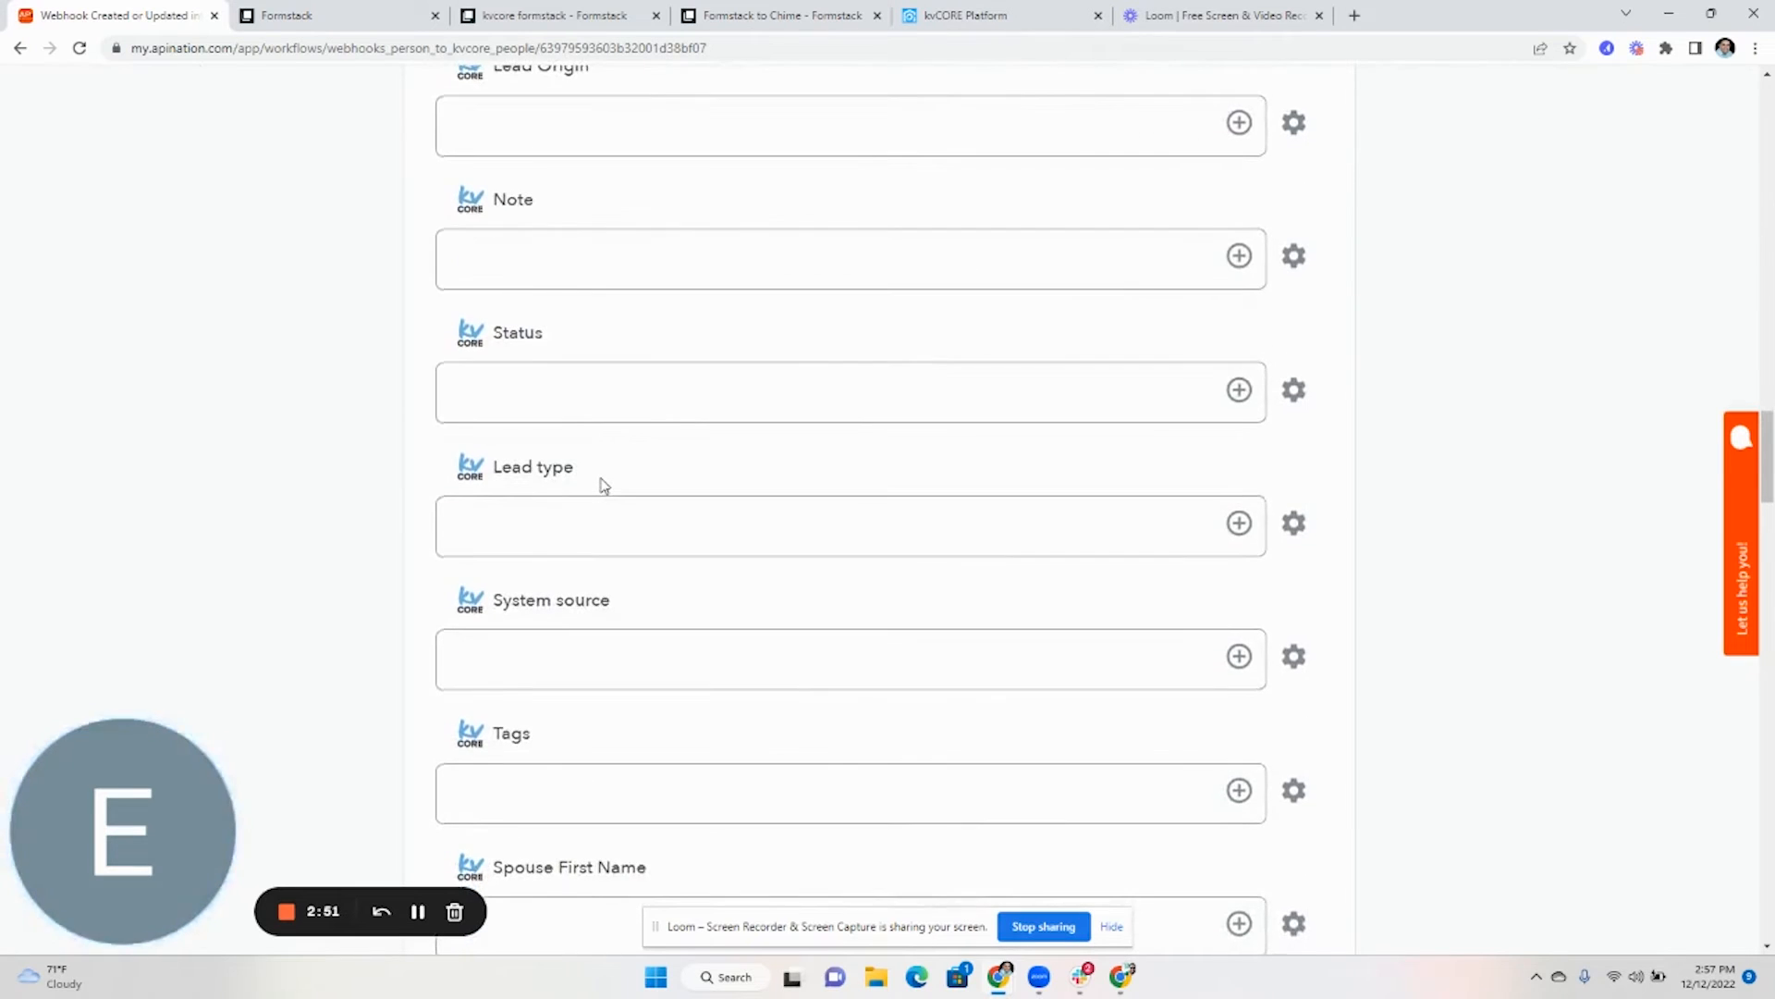
pyautogui.scroll(-15, 603, 484)
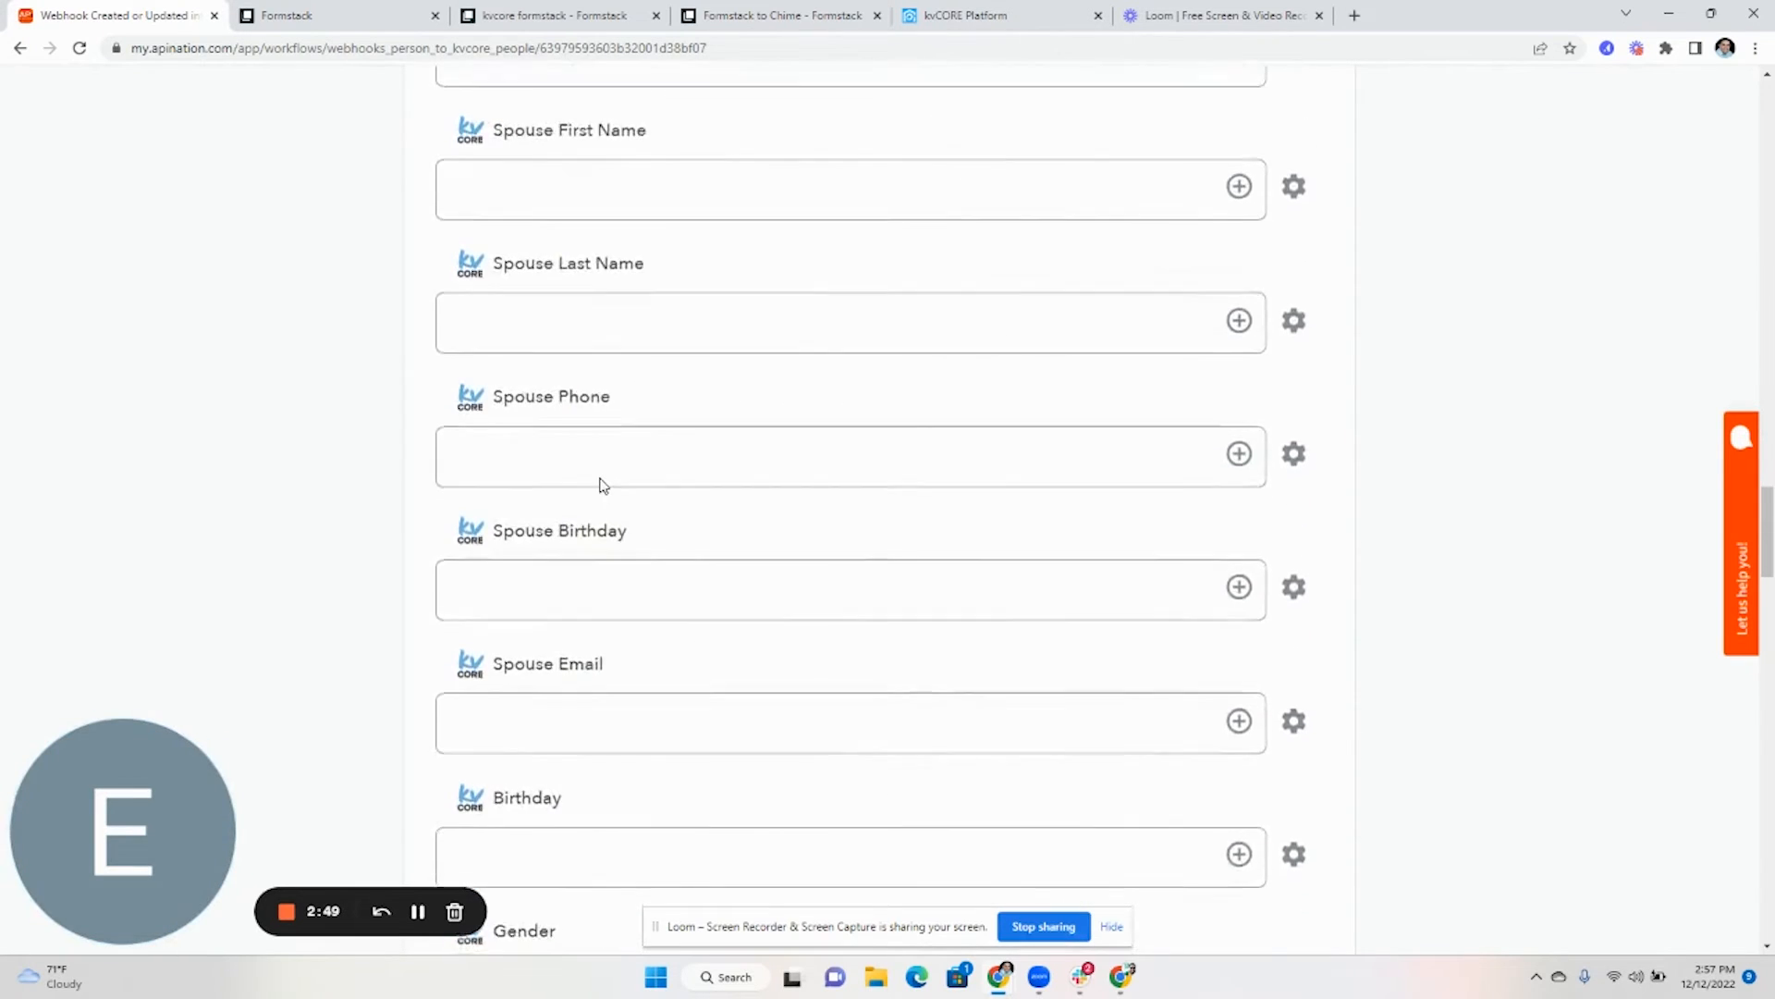
pyautogui.scroll(-13, 601, 478)
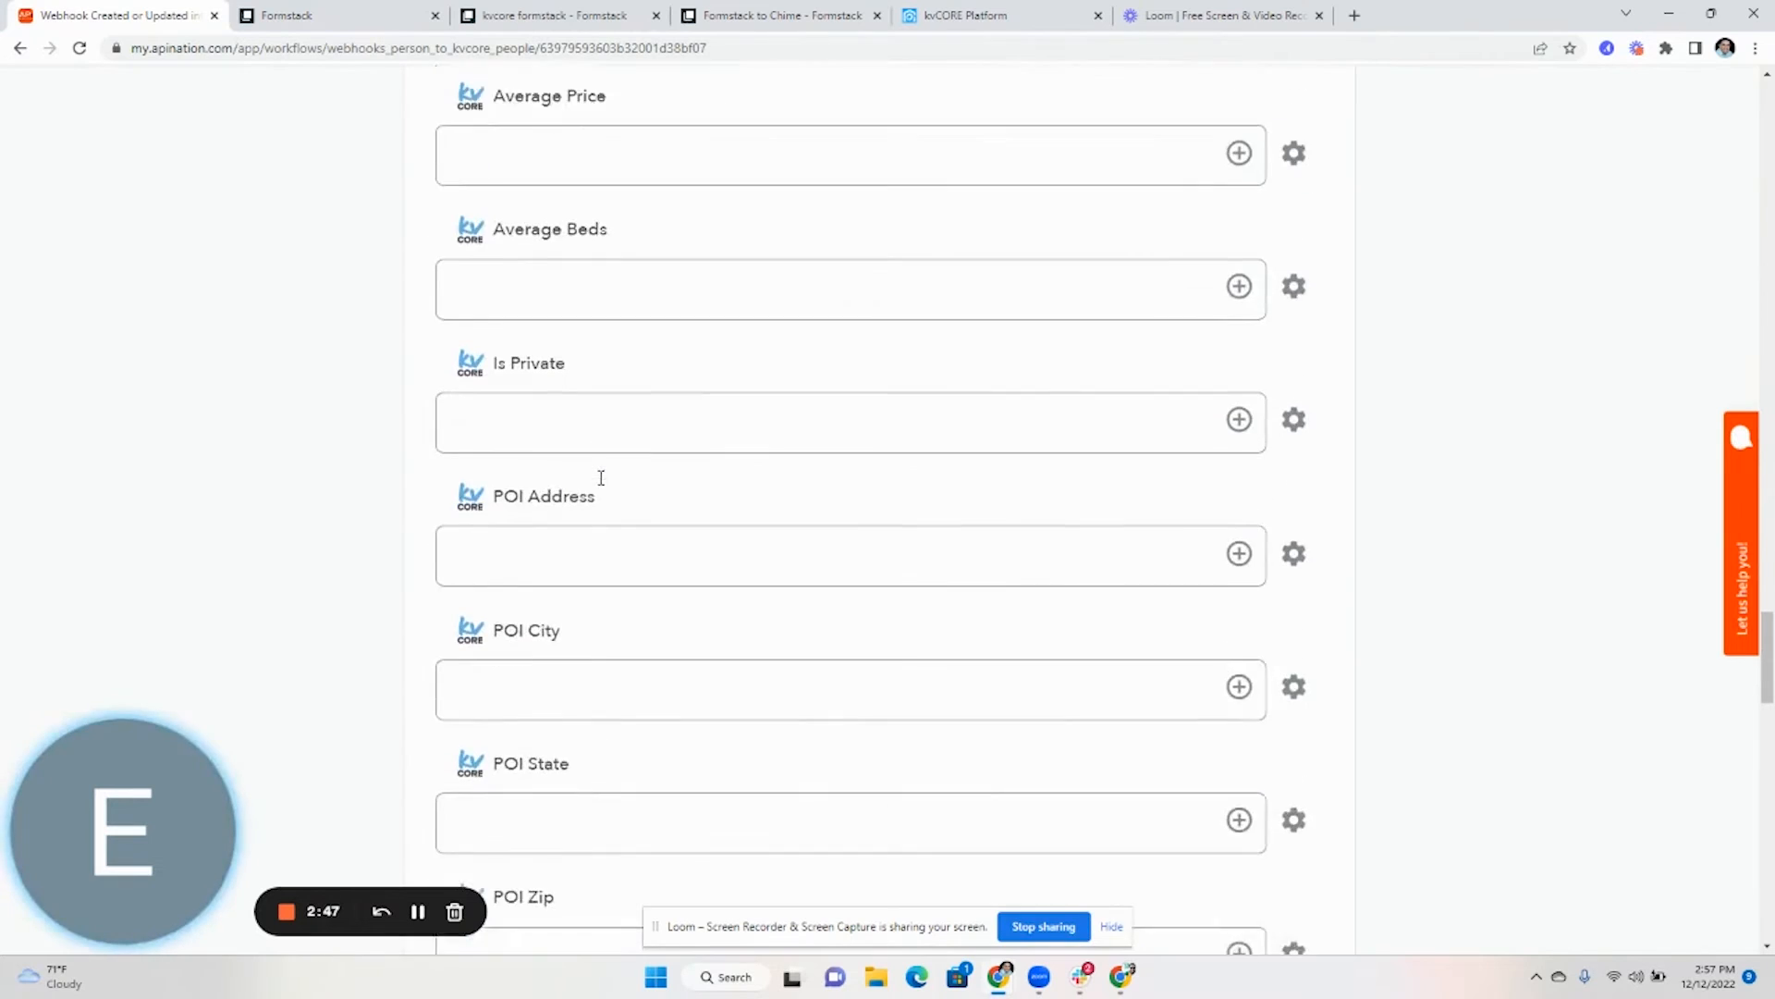
pyautogui.scroll(-3, 602, 484)
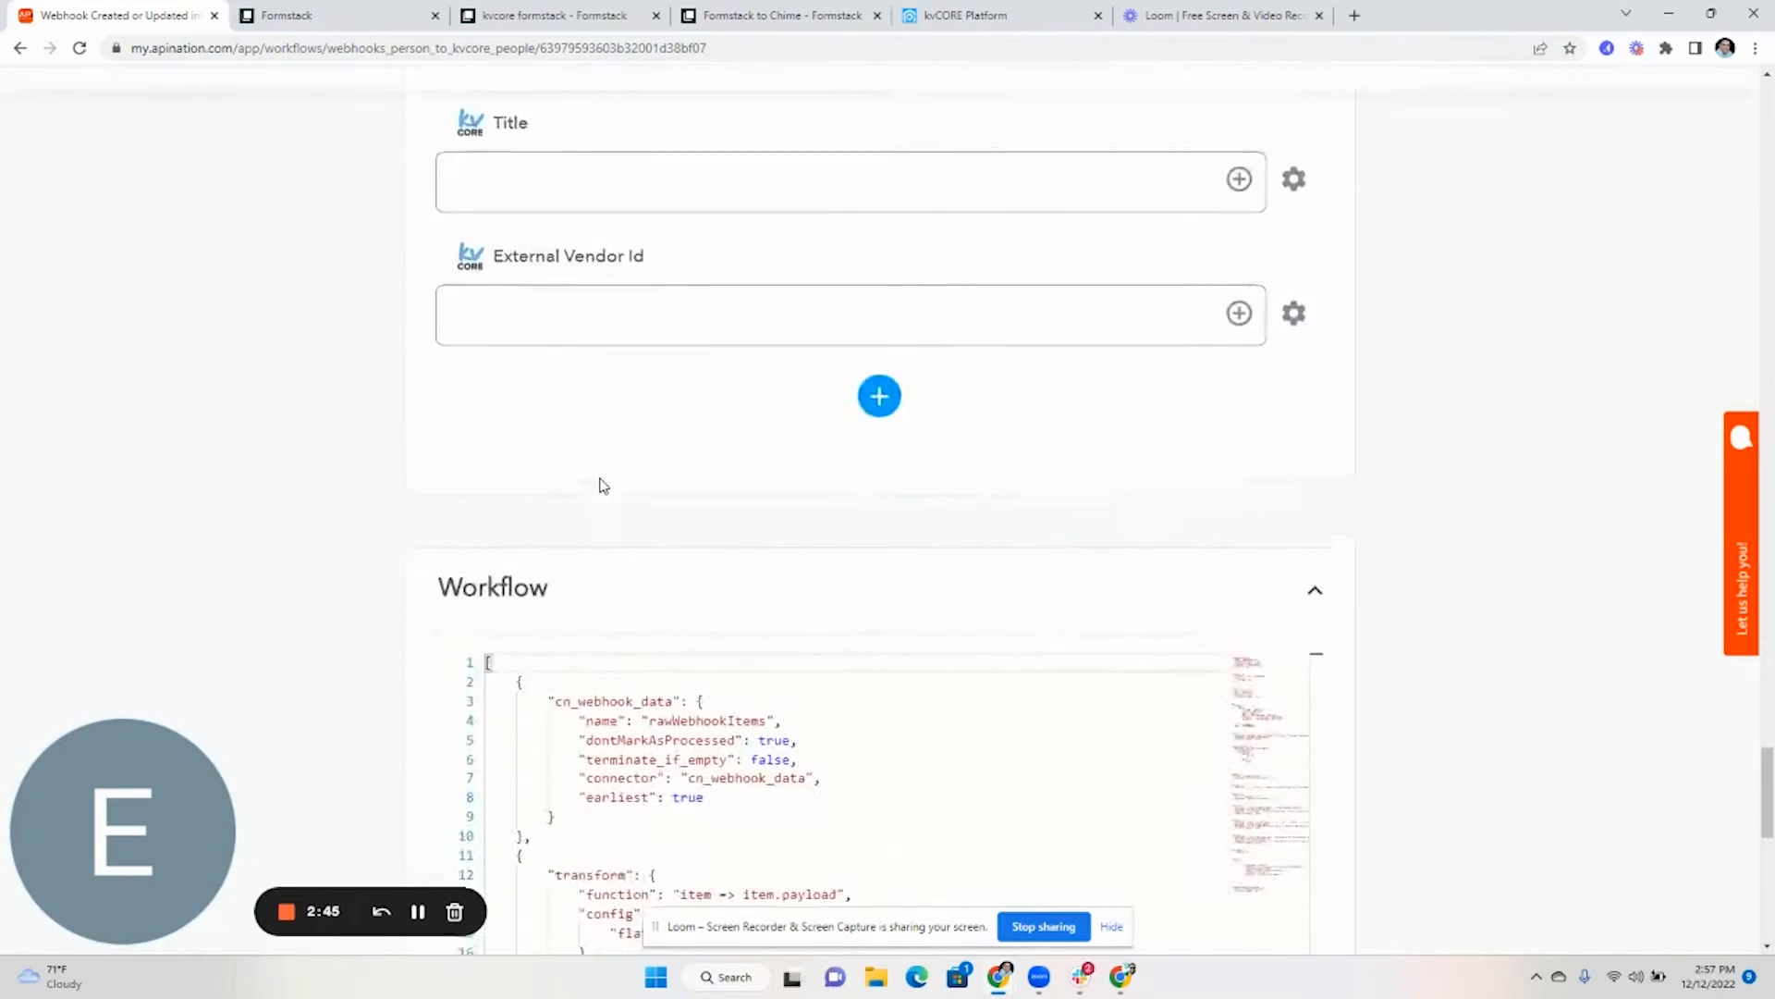
pyautogui.scroll(20, 604, 483)
pyautogui.scroll(15, 608, 481)
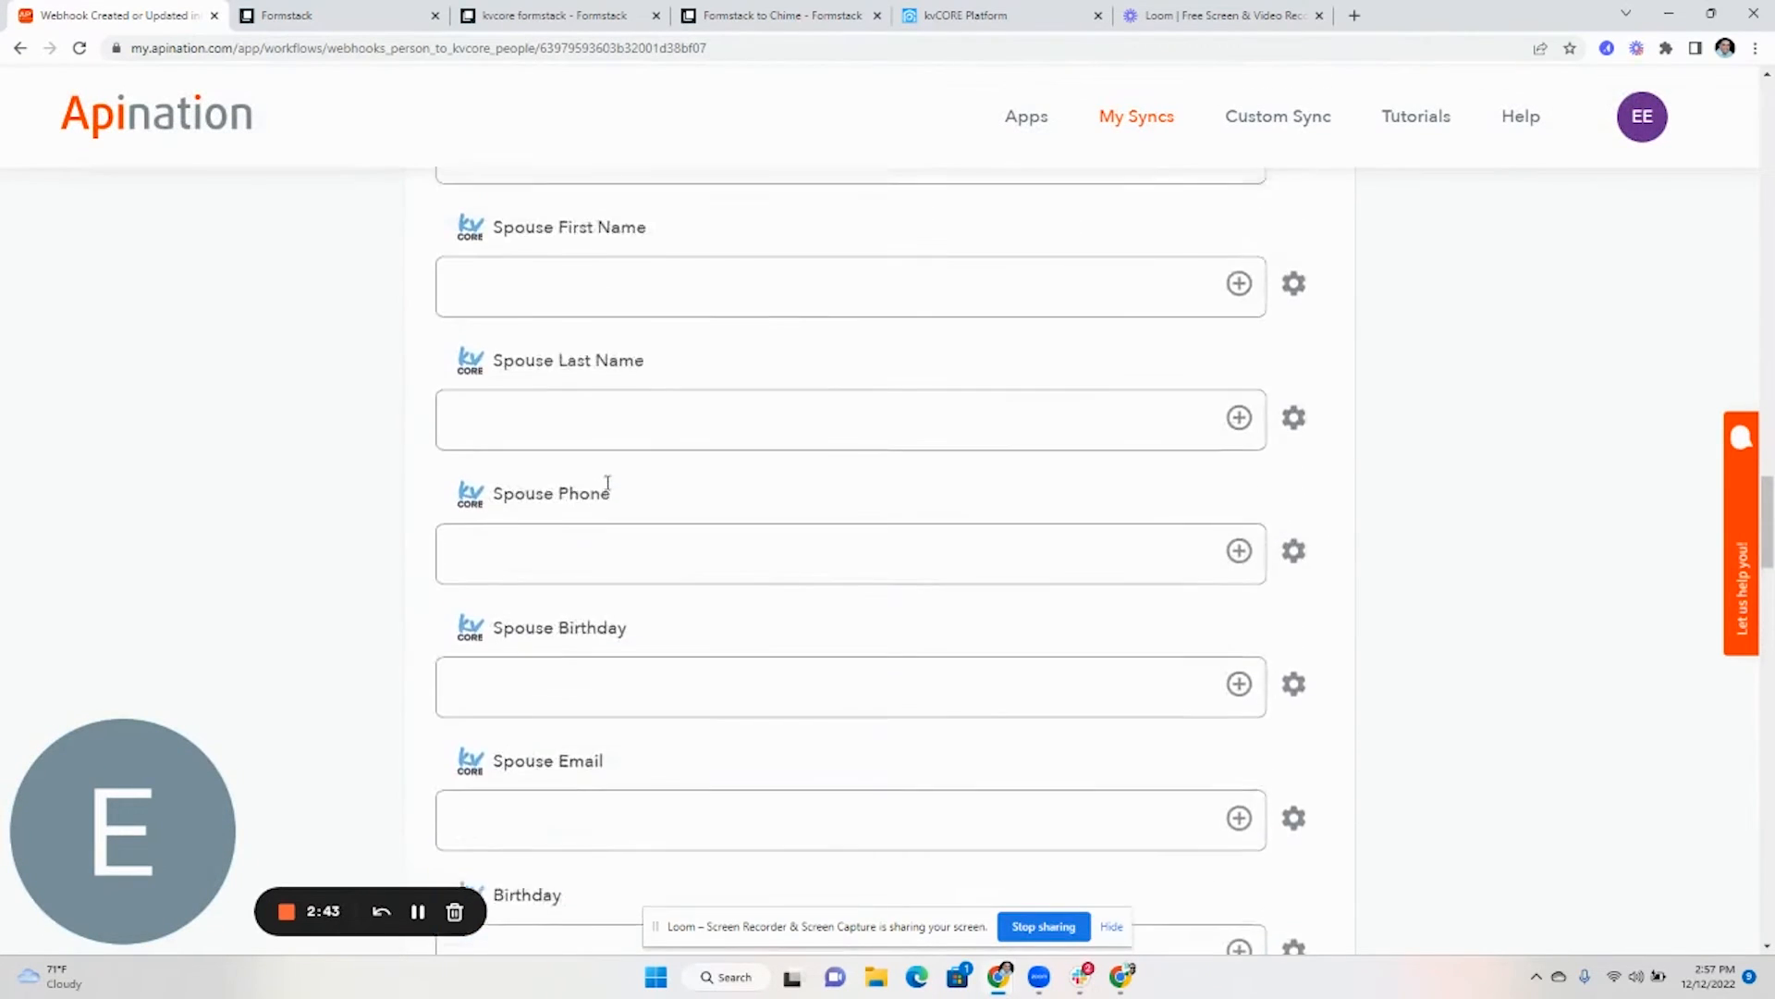
# - Enter Formstack as both the System source and the Tags value
pyautogui.click(627, 651)
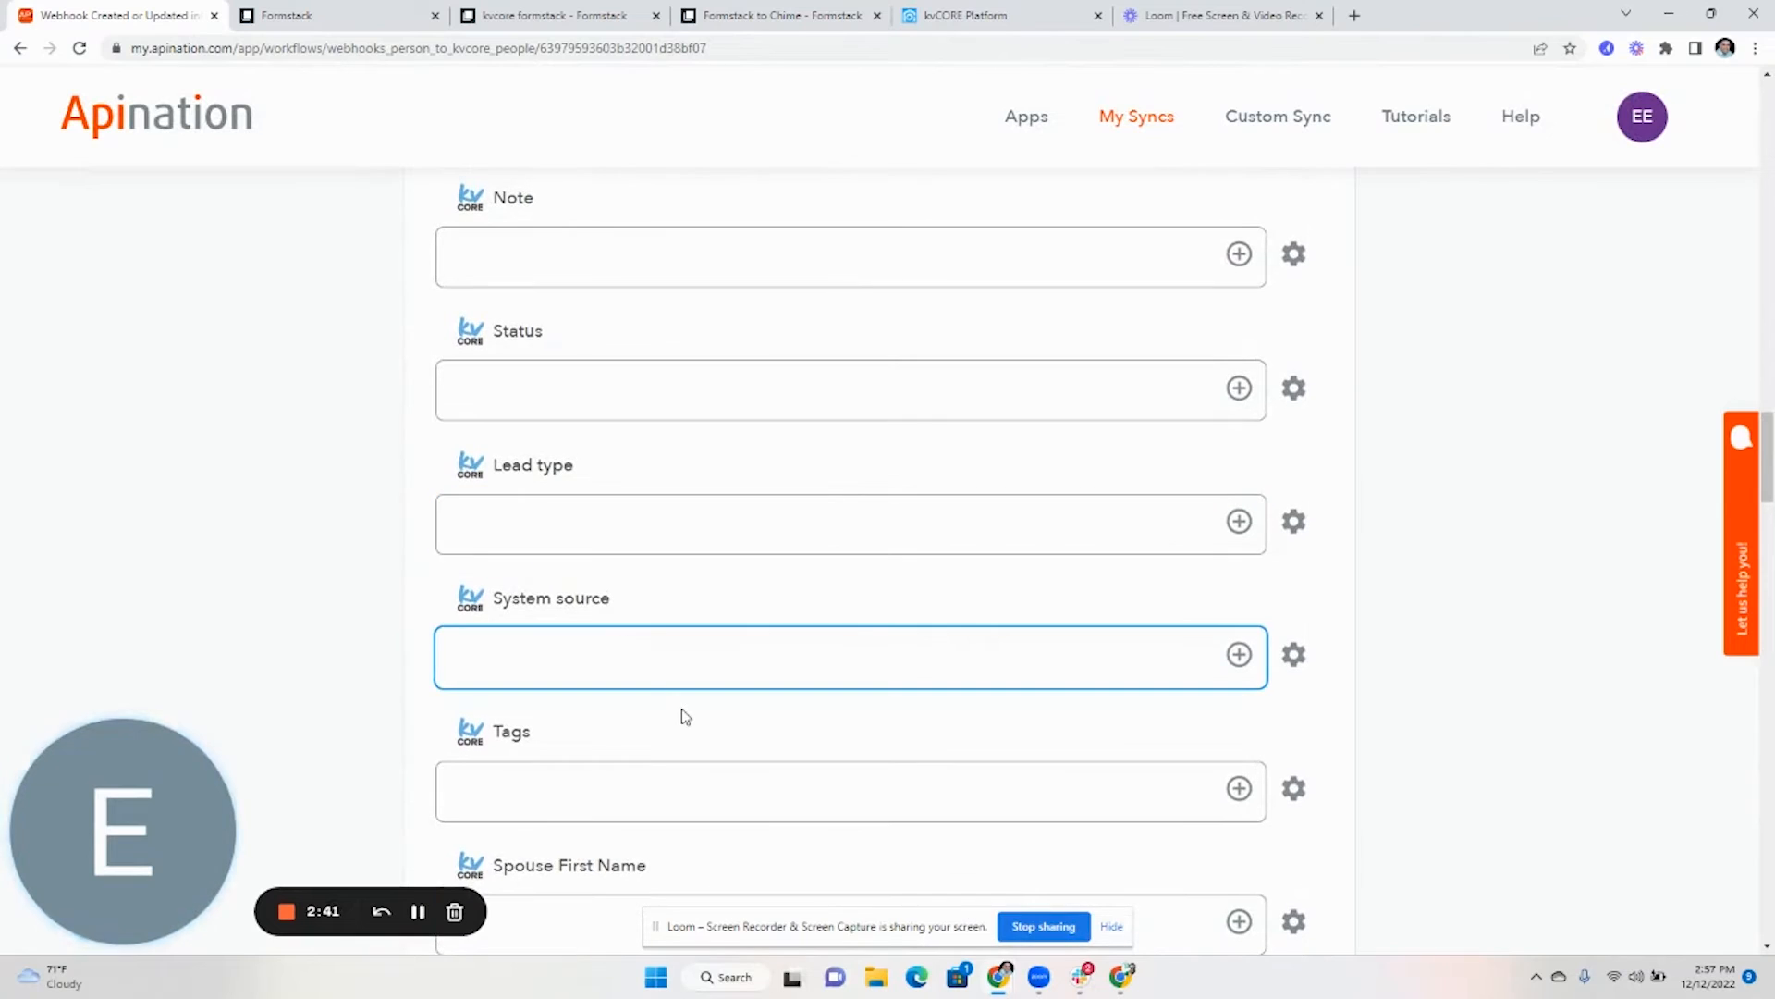
pyautogui.write('Formstack')
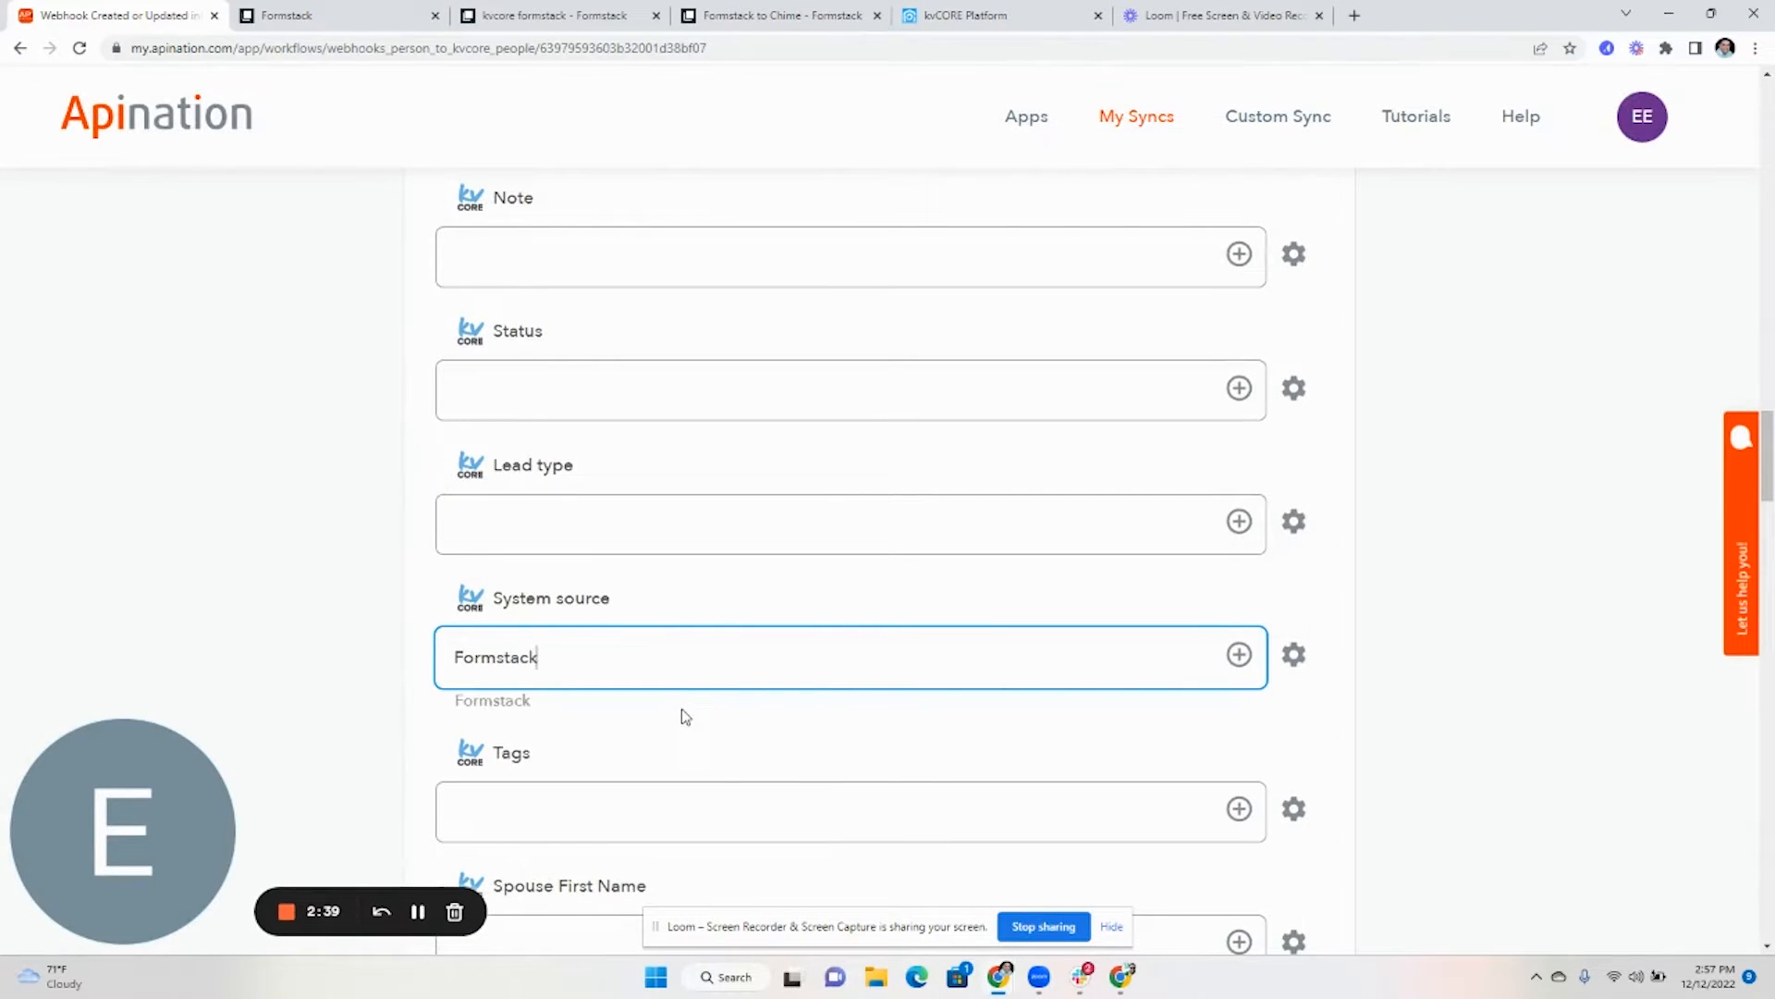
pyautogui.click(702, 803)
pyautogui.write('Formstac')
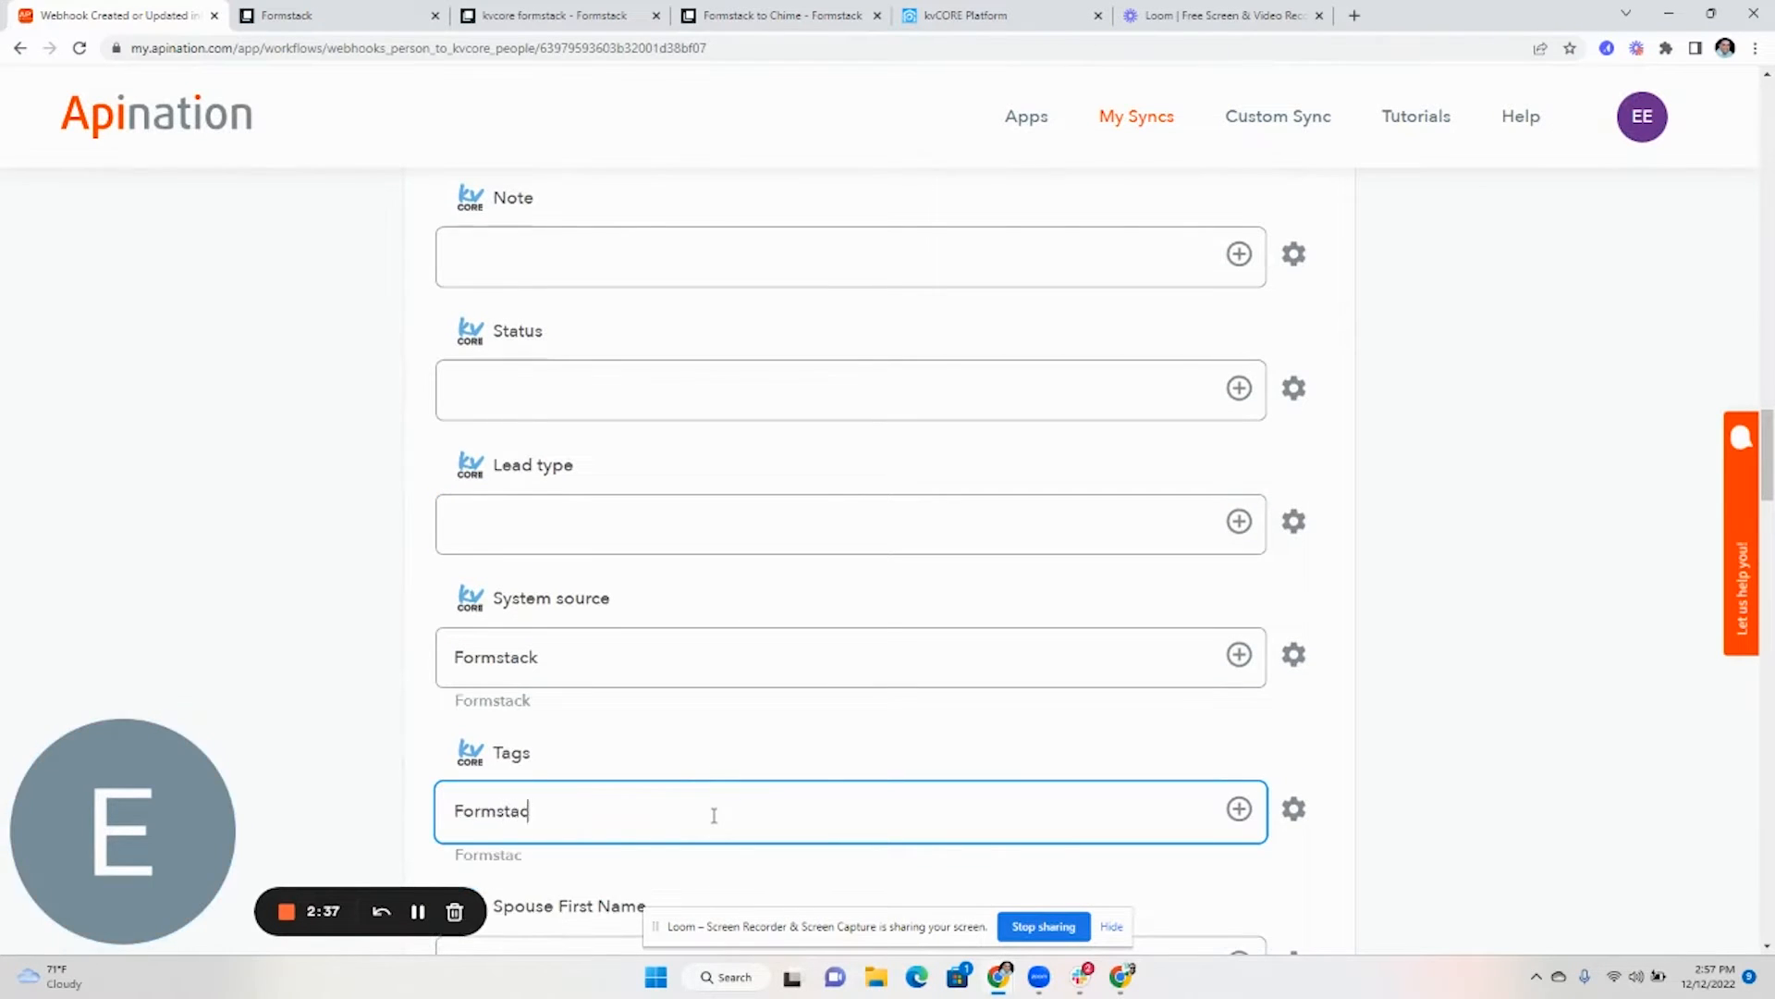
pyautogui.write('k')
# - Activate the sync so the workflow is running
pyautogui.scroll(-3, 721, 795)
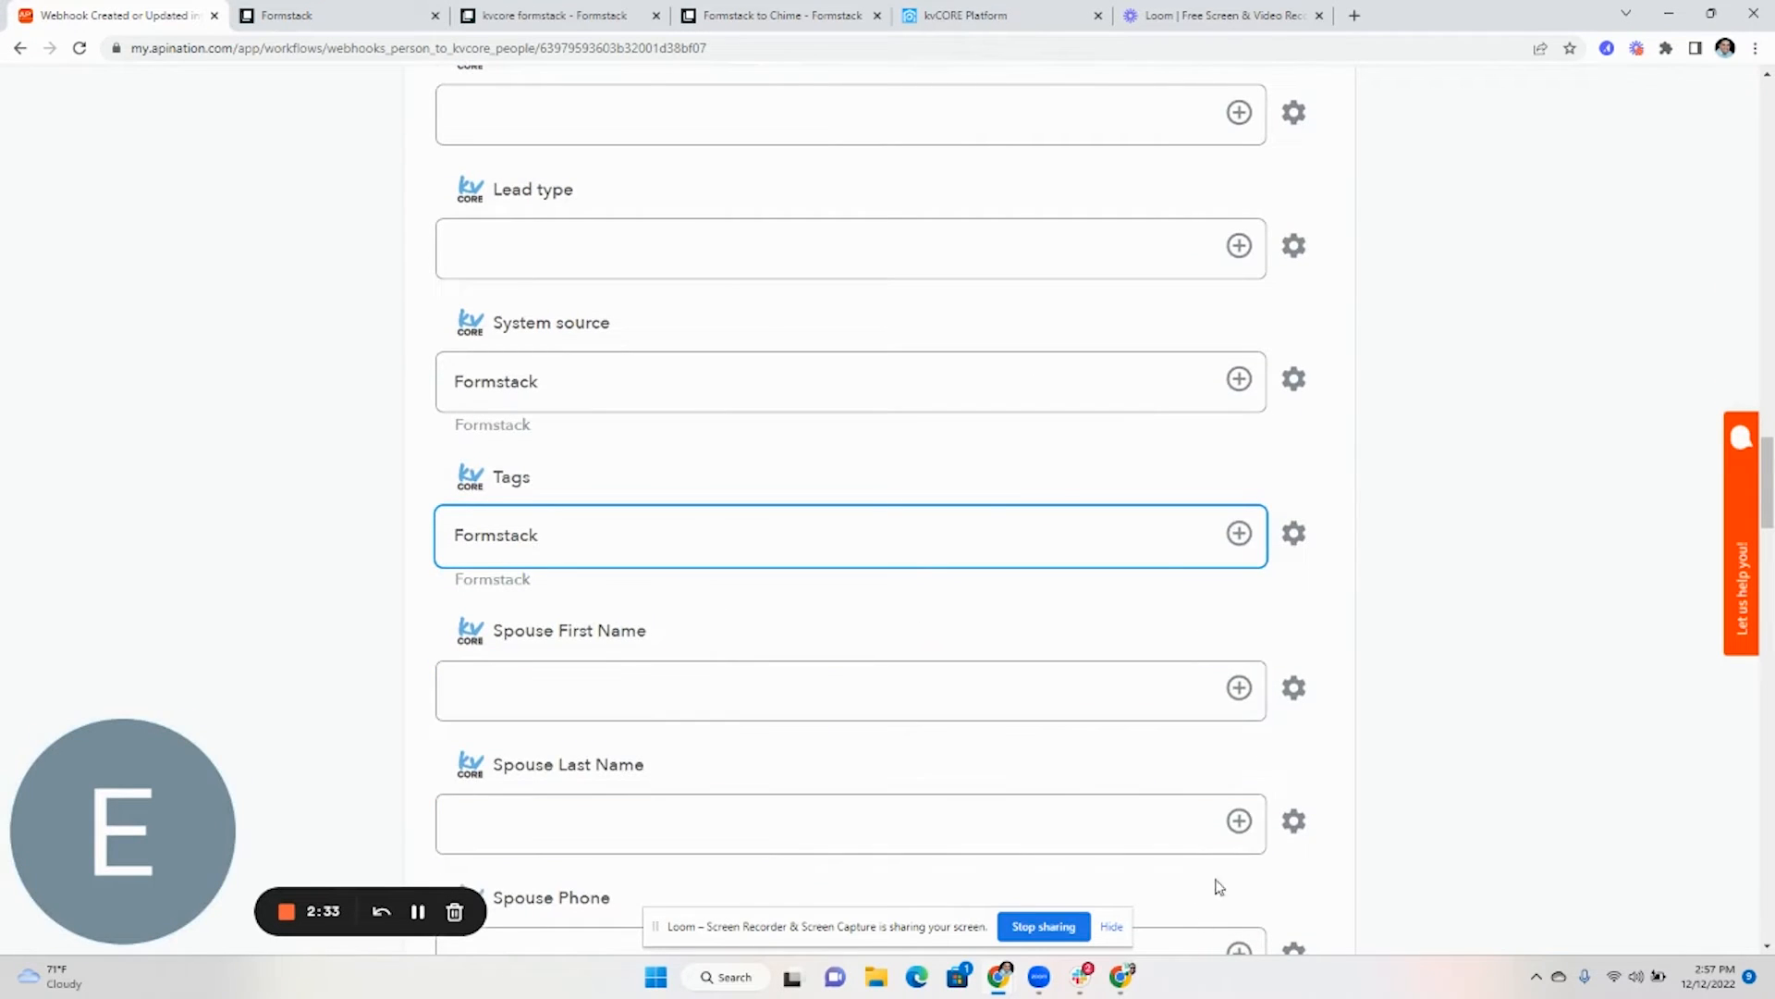
pyautogui.scroll(-3, 1573, 653)
pyautogui.scroll(20, 1582, 658)
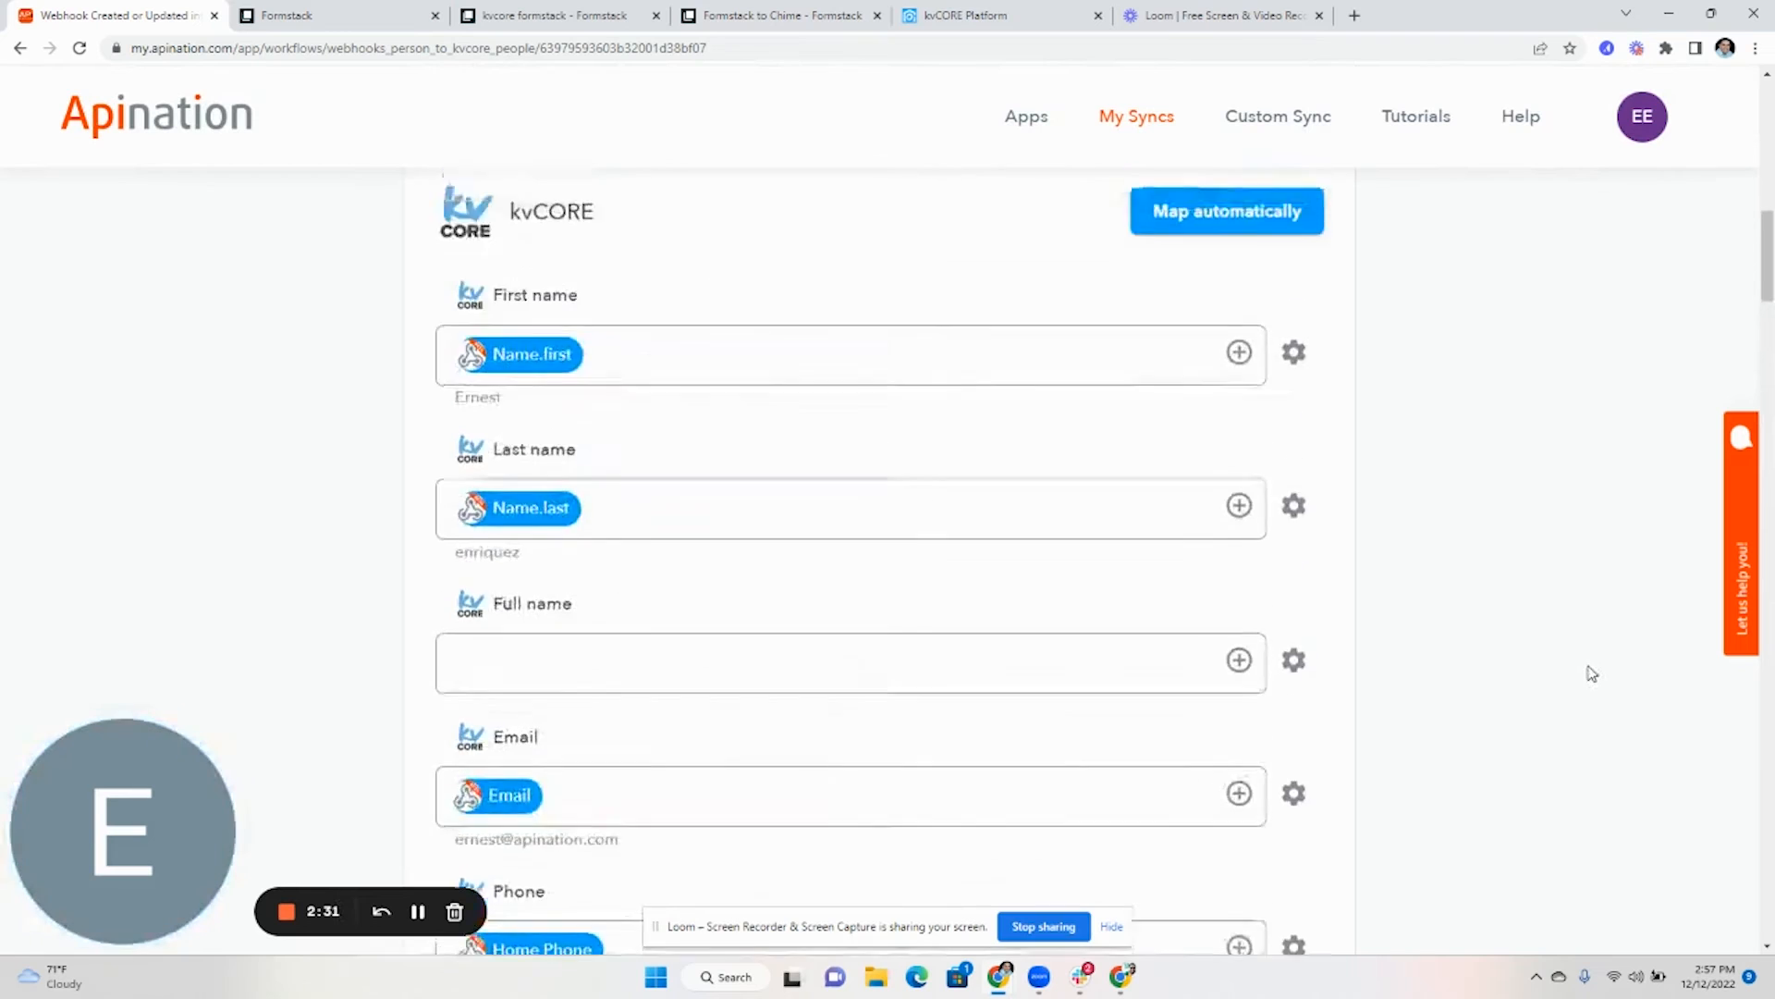
pyautogui.scroll(10, 1587, 673)
pyautogui.click(942, 445)
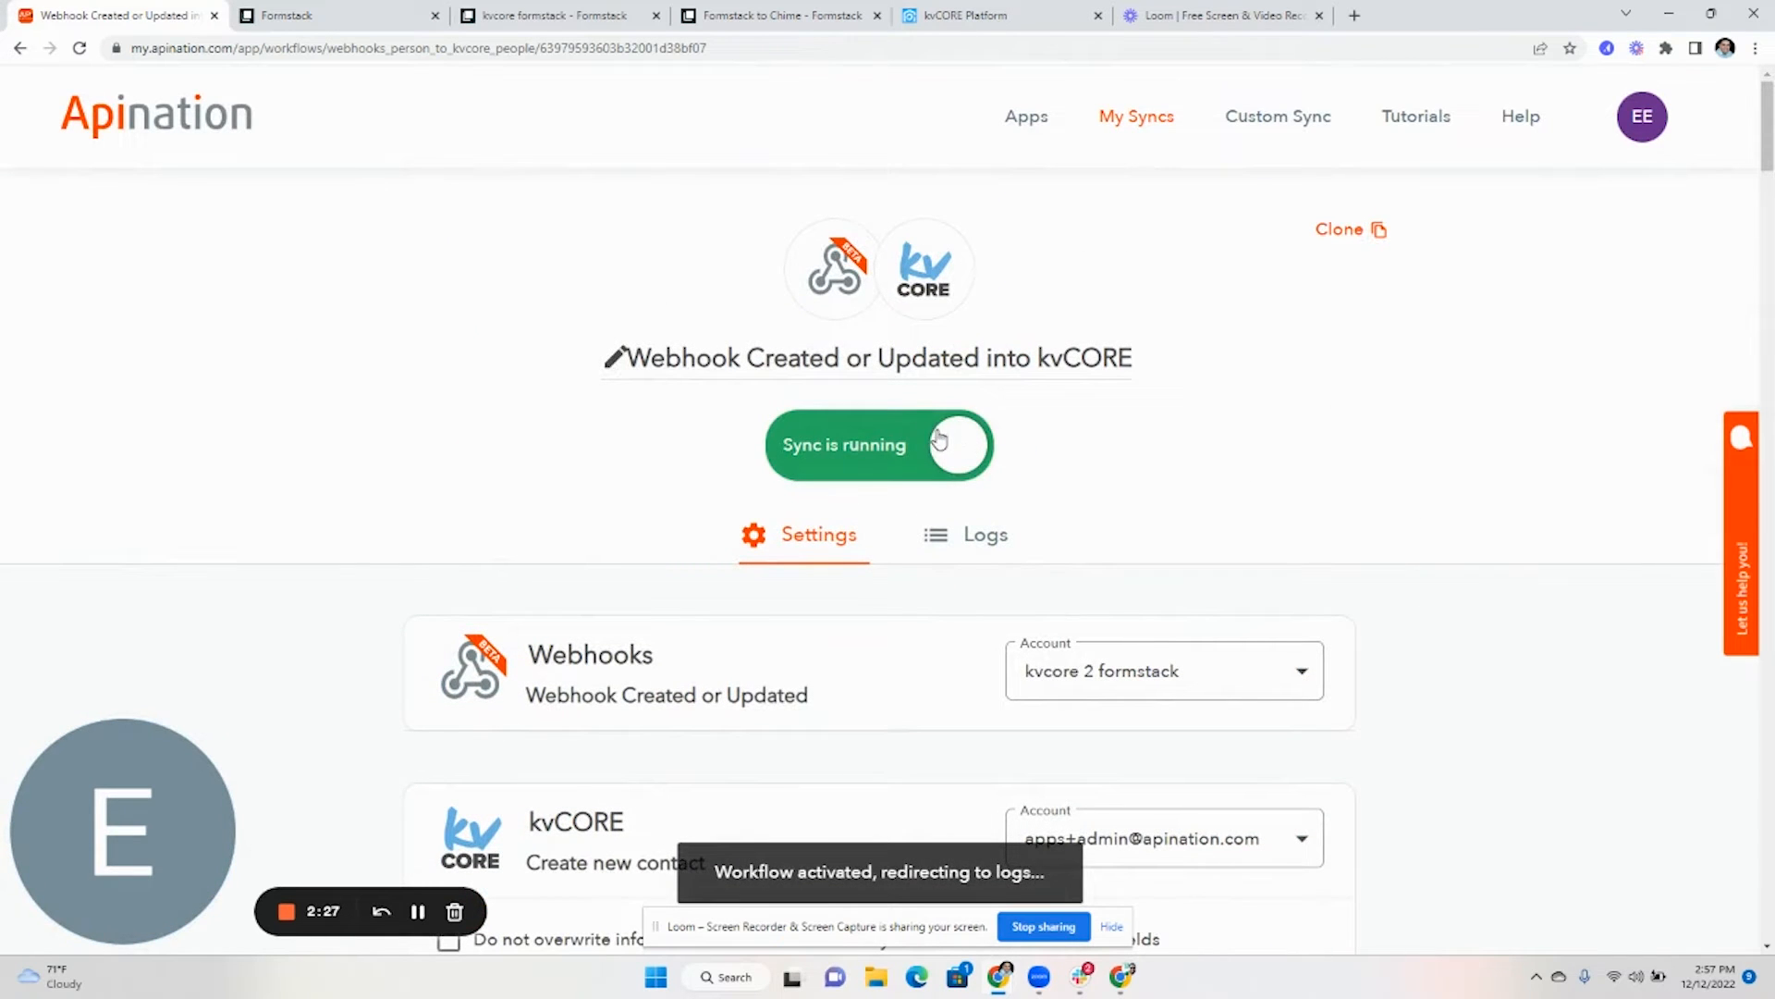
# - Resubmit the kvcore formstack test form with an edited Home Phone value
pyautogui.click(305, 22)
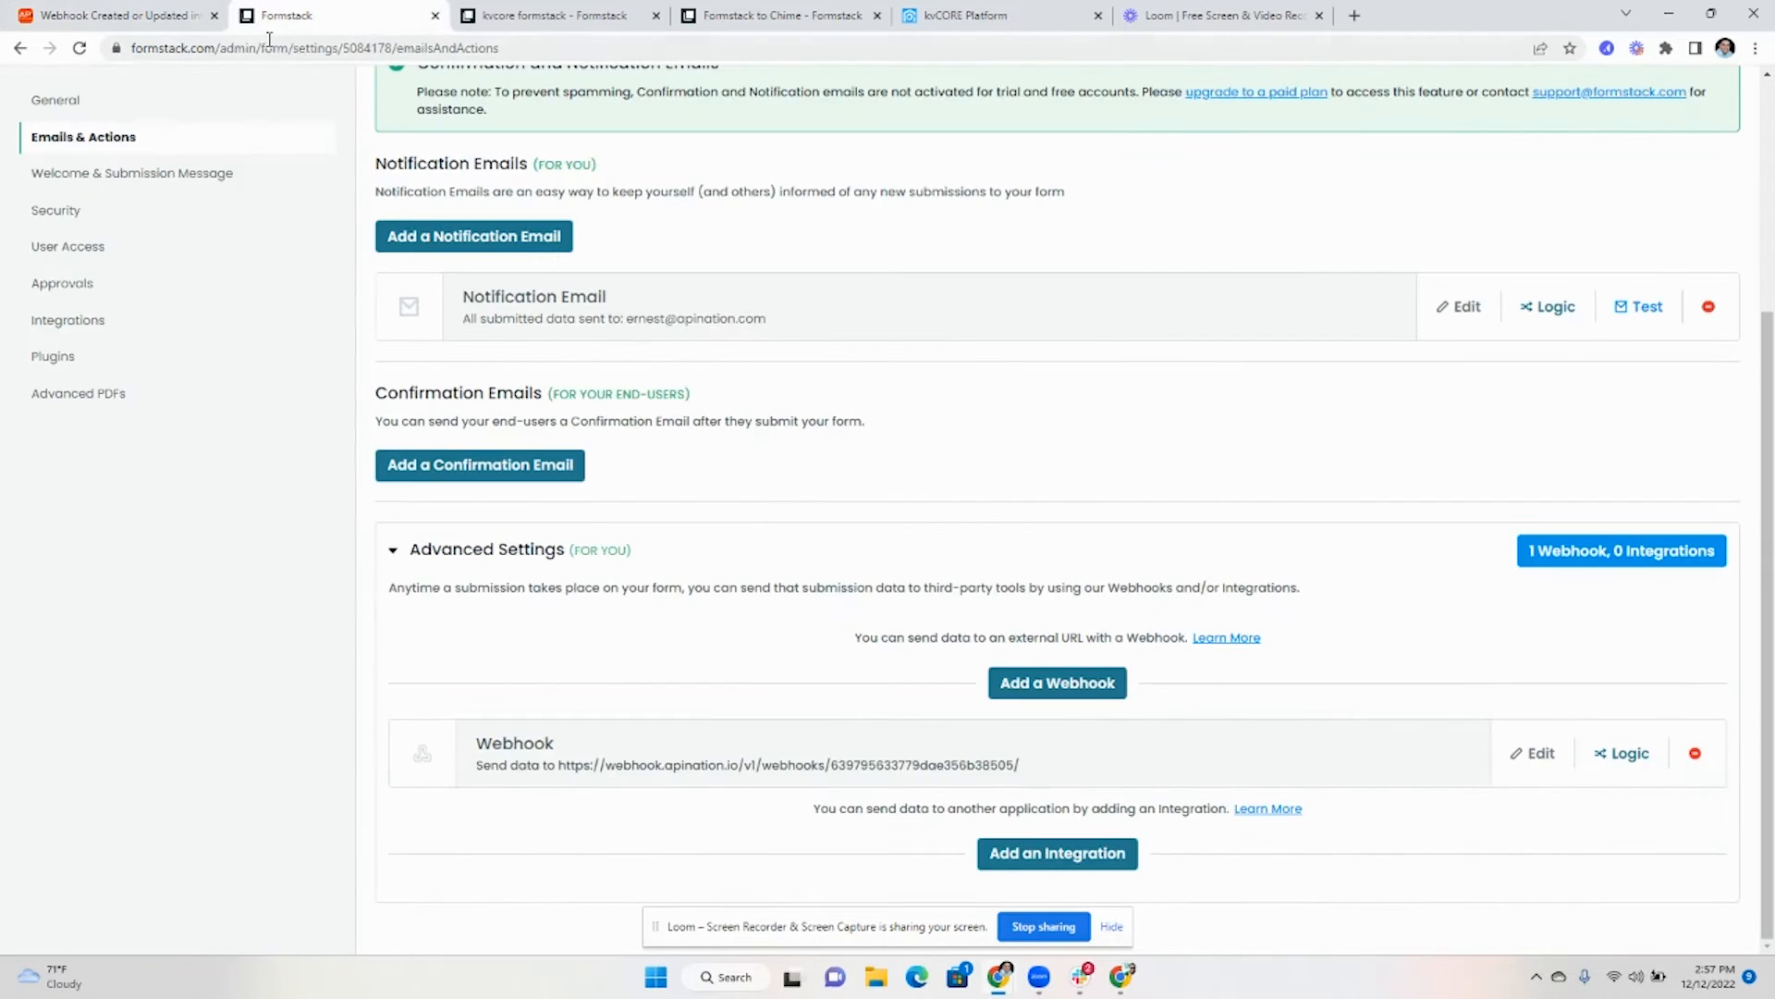
pyautogui.click(542, 13)
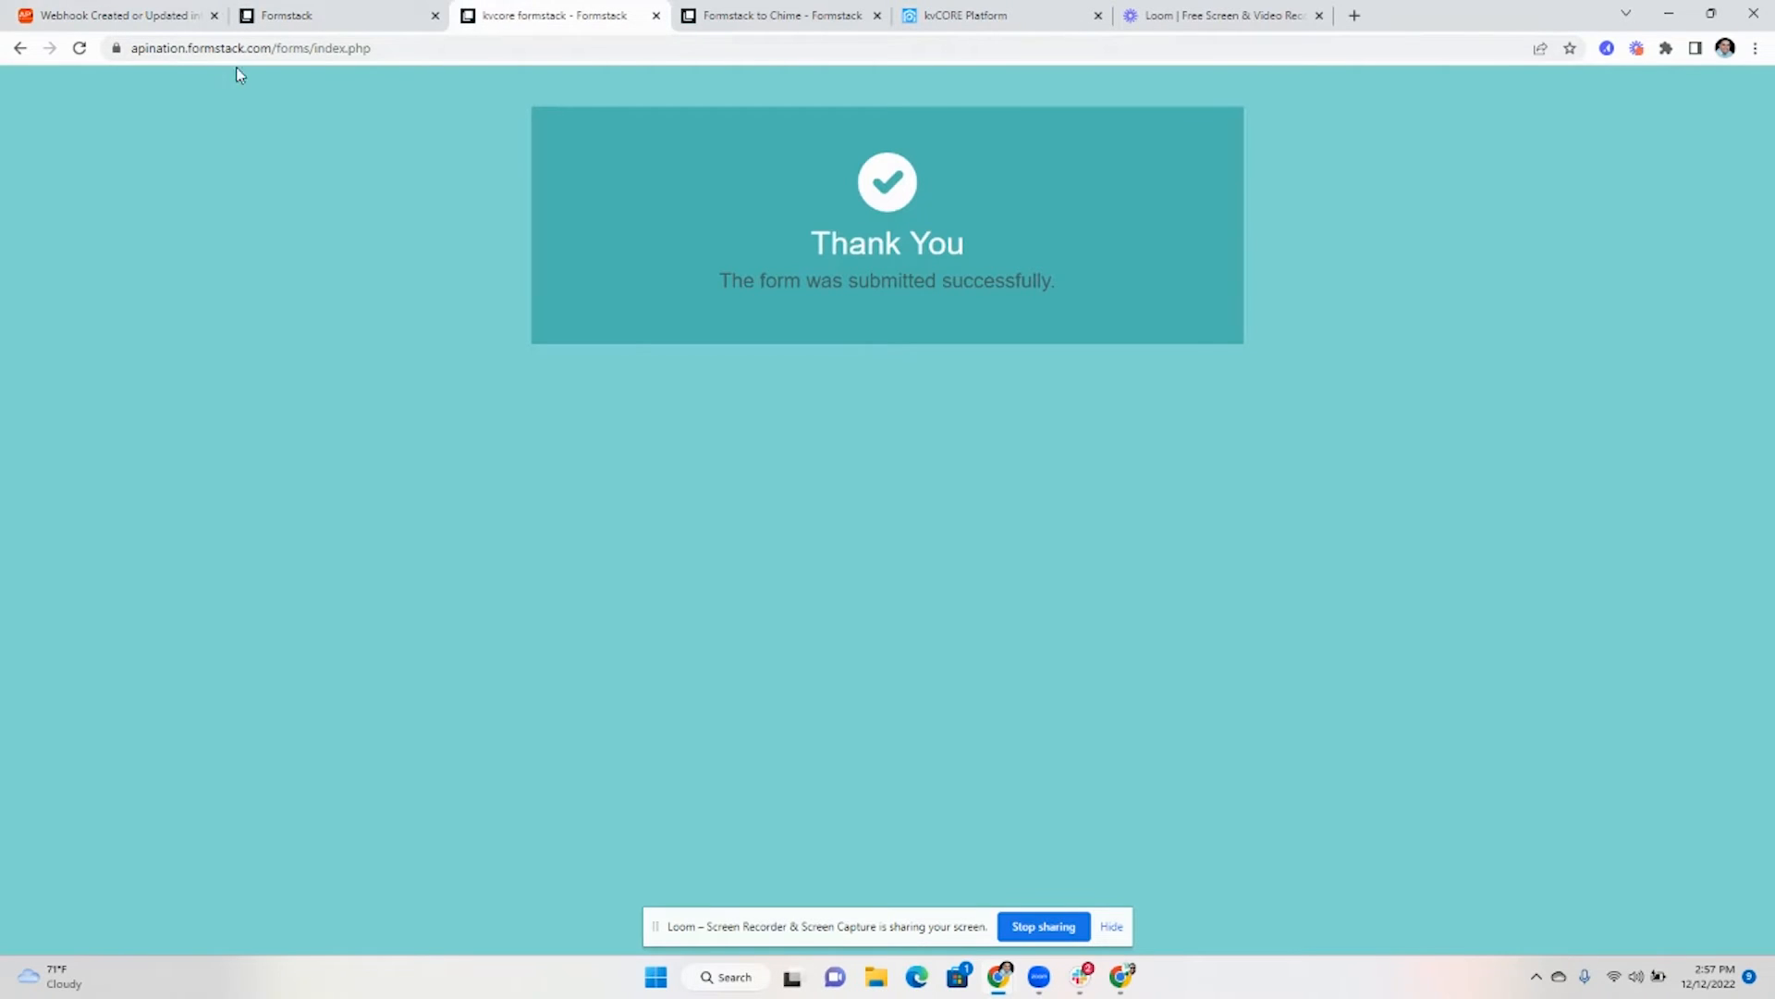
pyautogui.click(20, 48)
pyautogui.scroll(3, 753, 385)
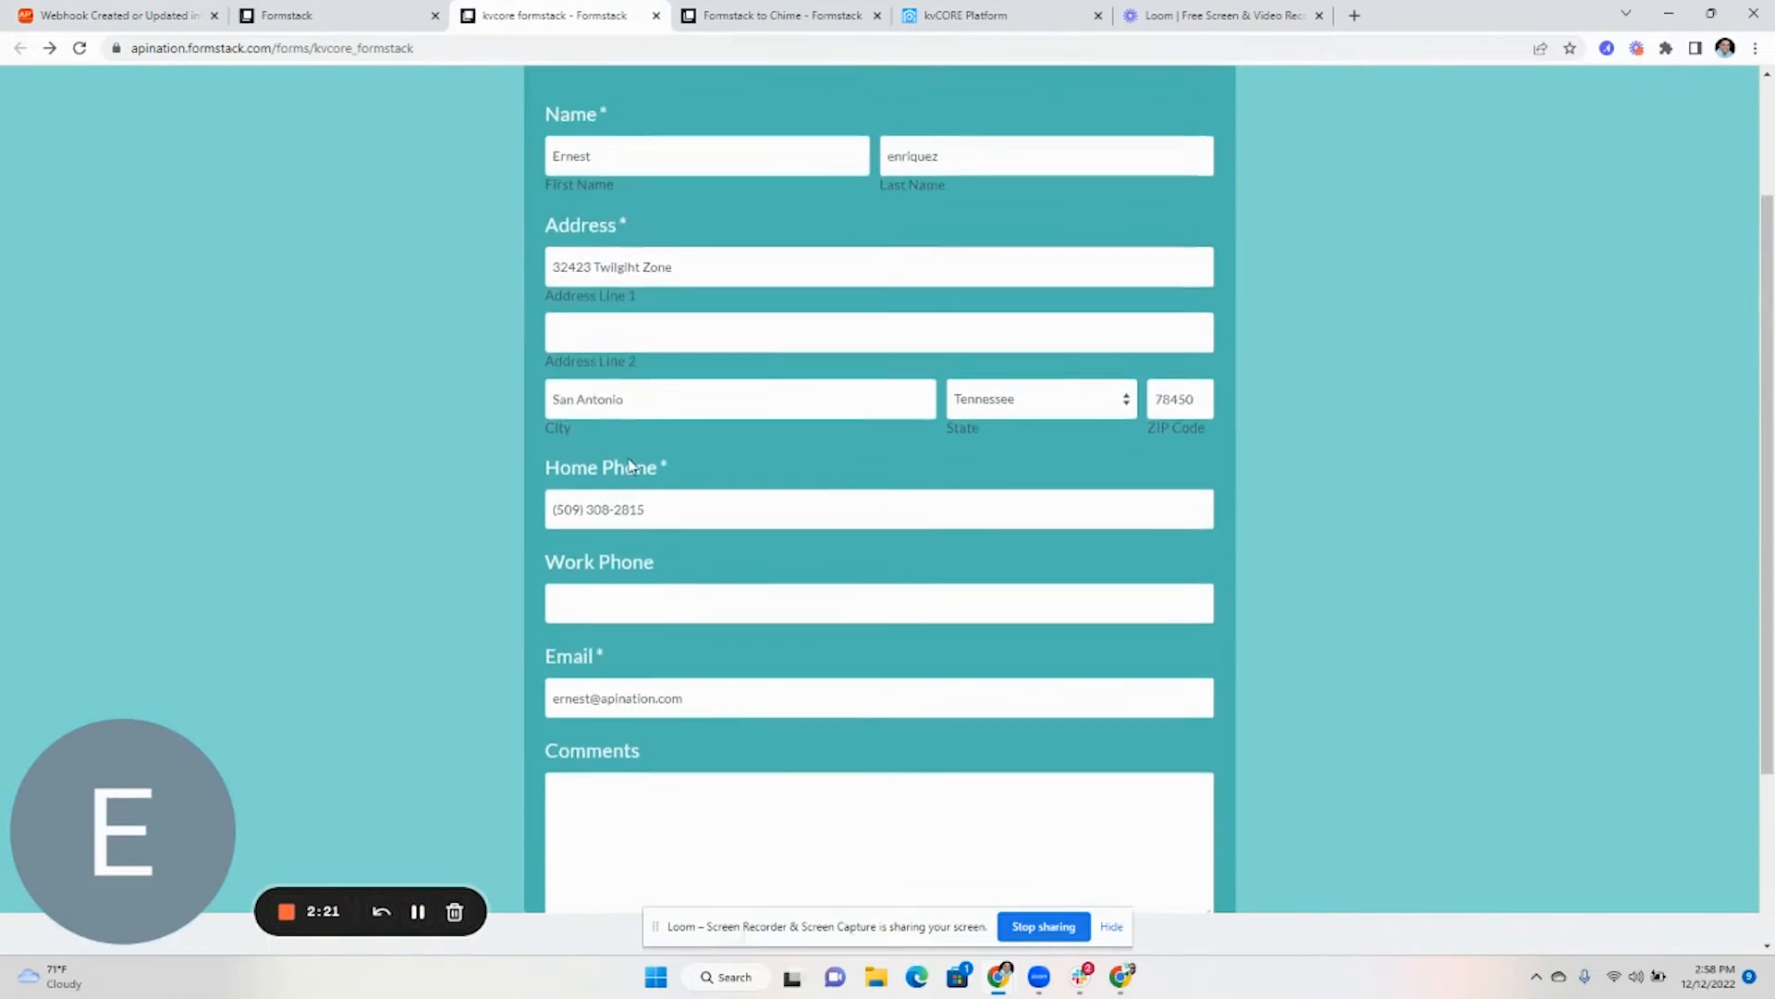
pyautogui.click(659, 526)
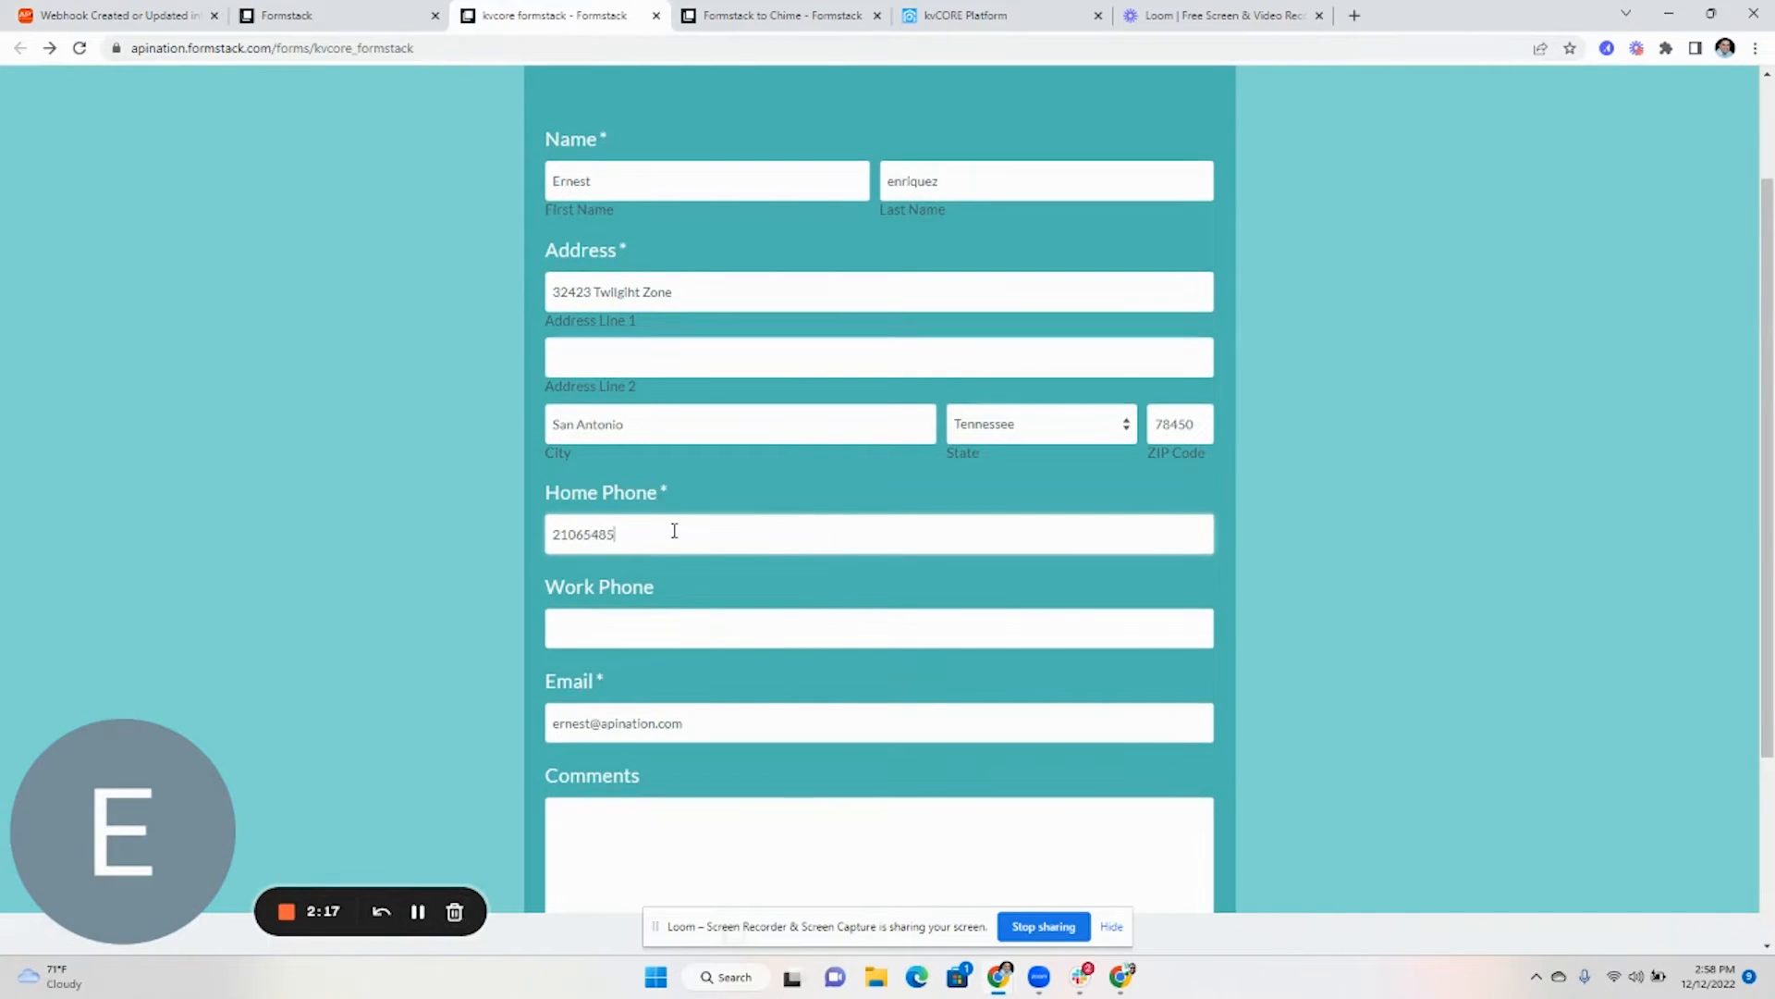
pyautogui.scroll(-3, 786, 647)
pyautogui.click(888, 755)
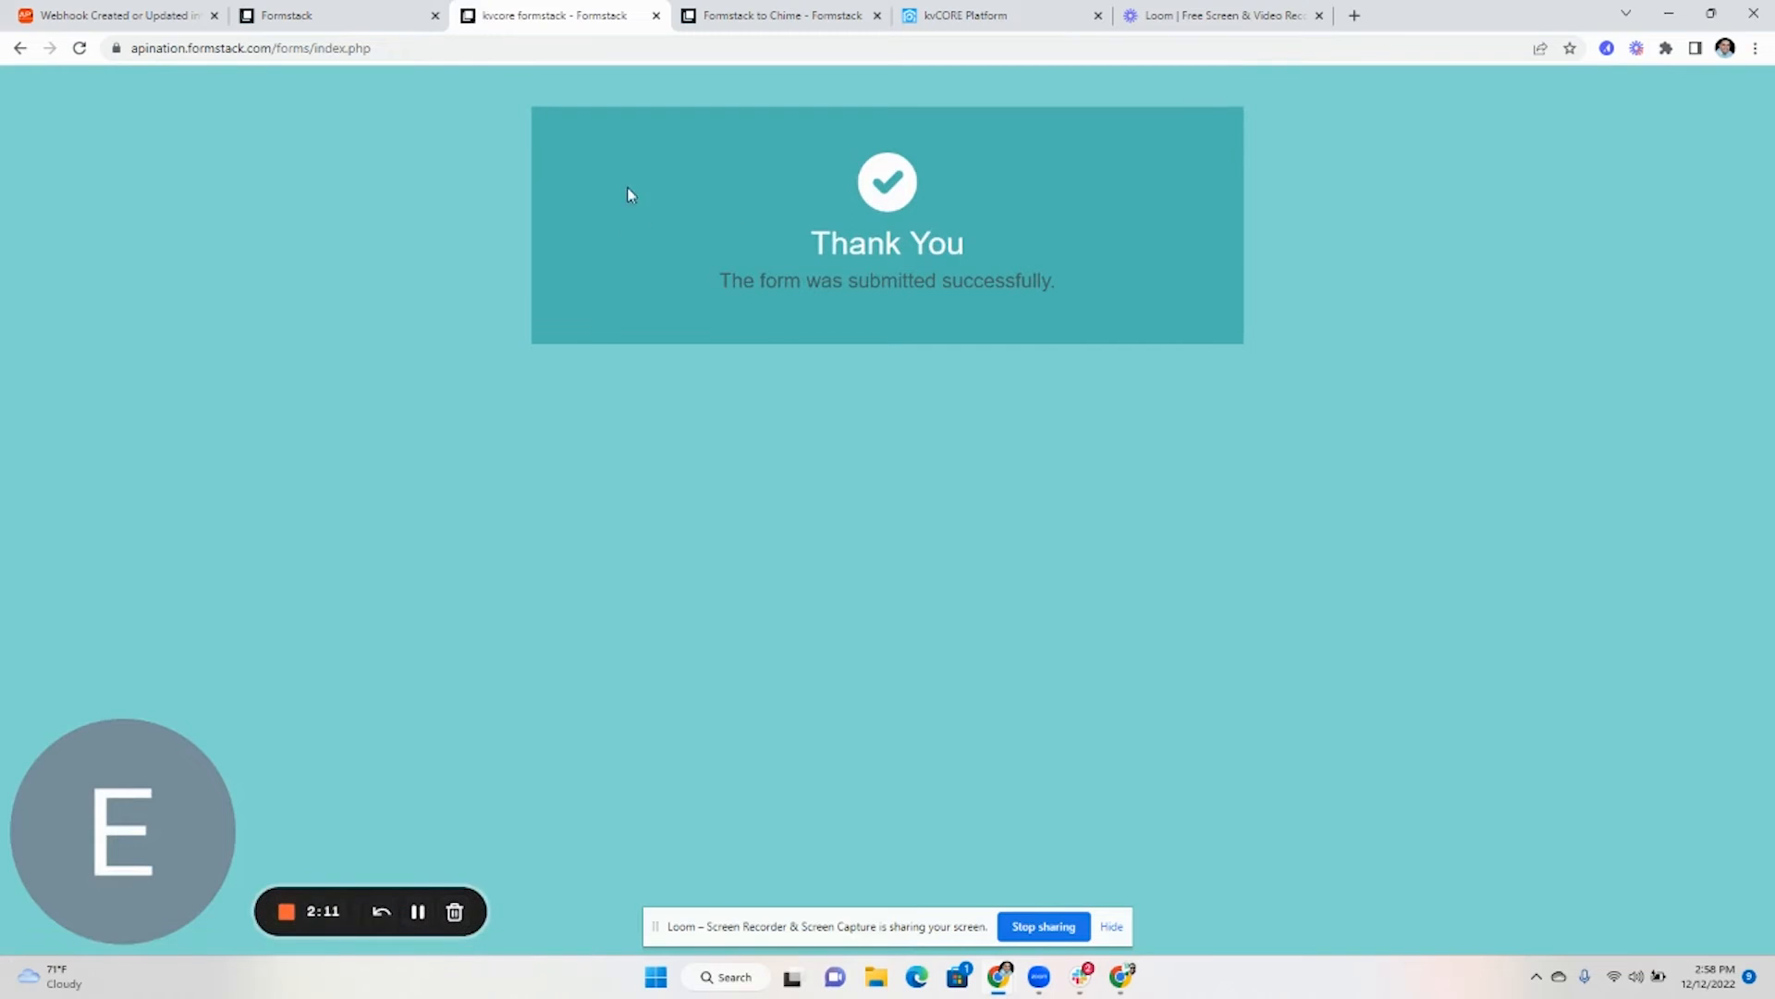
pyautogui.click(106, 20)
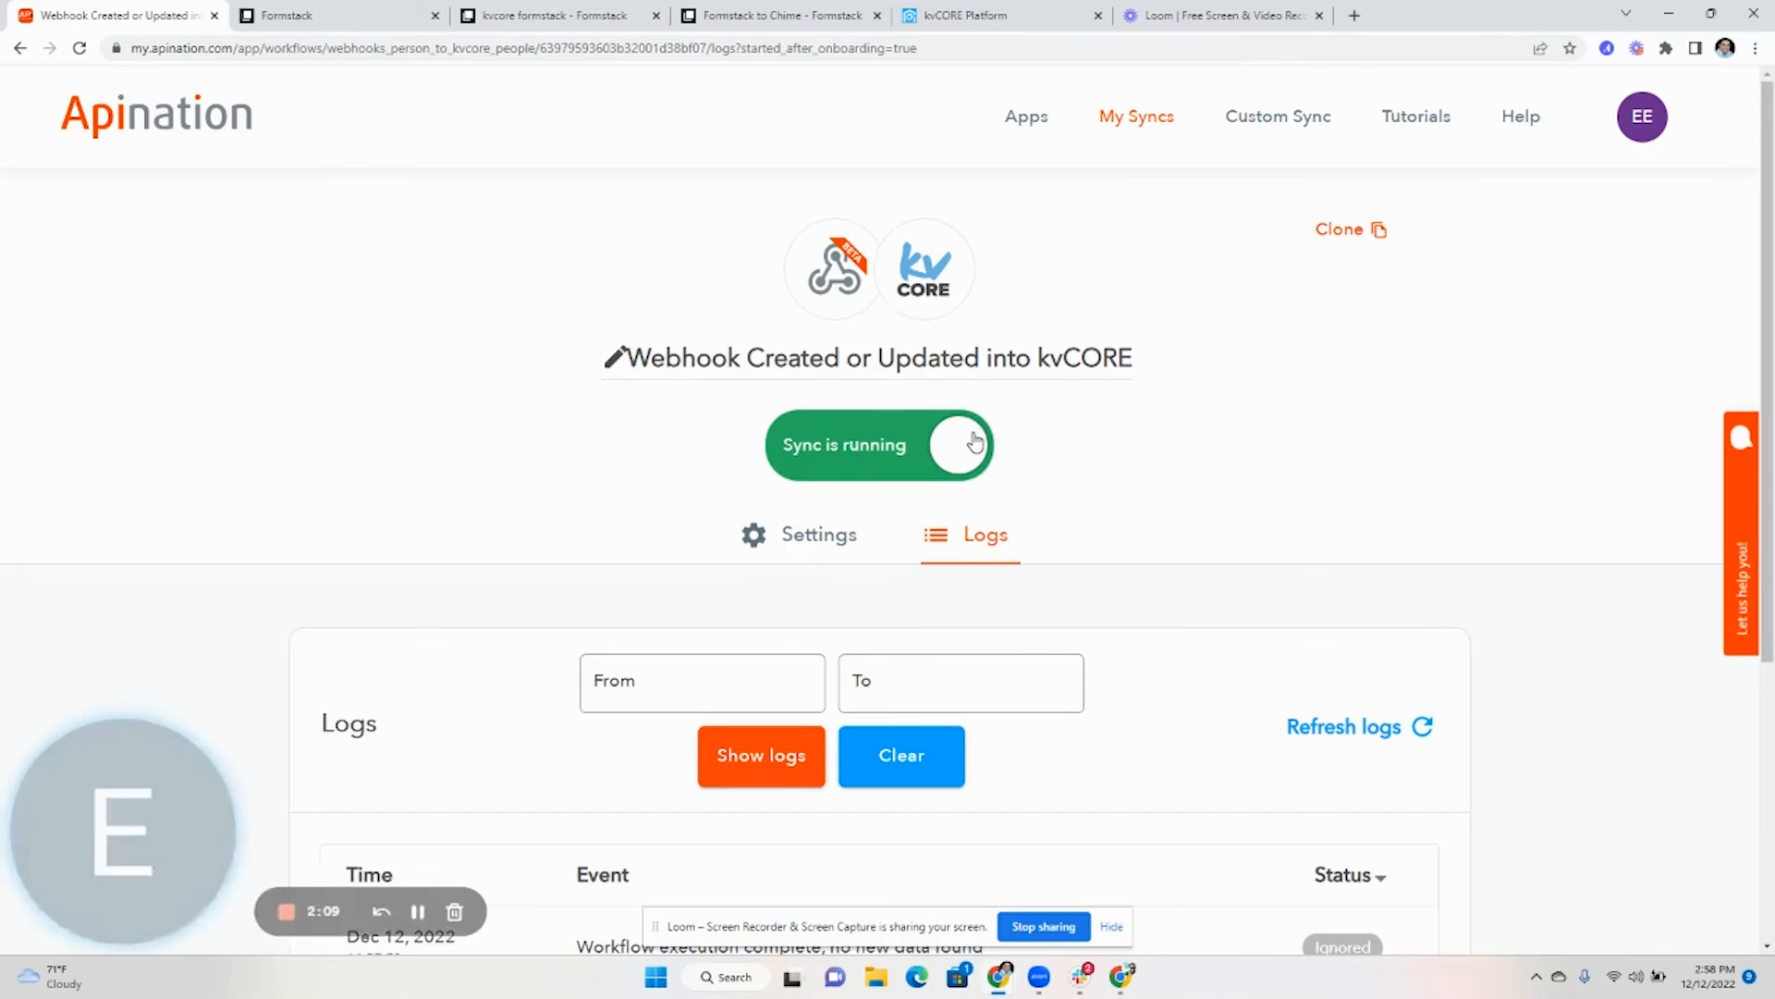
# - Refresh the sync logs until the 14:58:28 Success data-transfer entry appears
pyautogui.scroll(-3, 1079, 444)
pyautogui.scroll(2, 1332, 626)
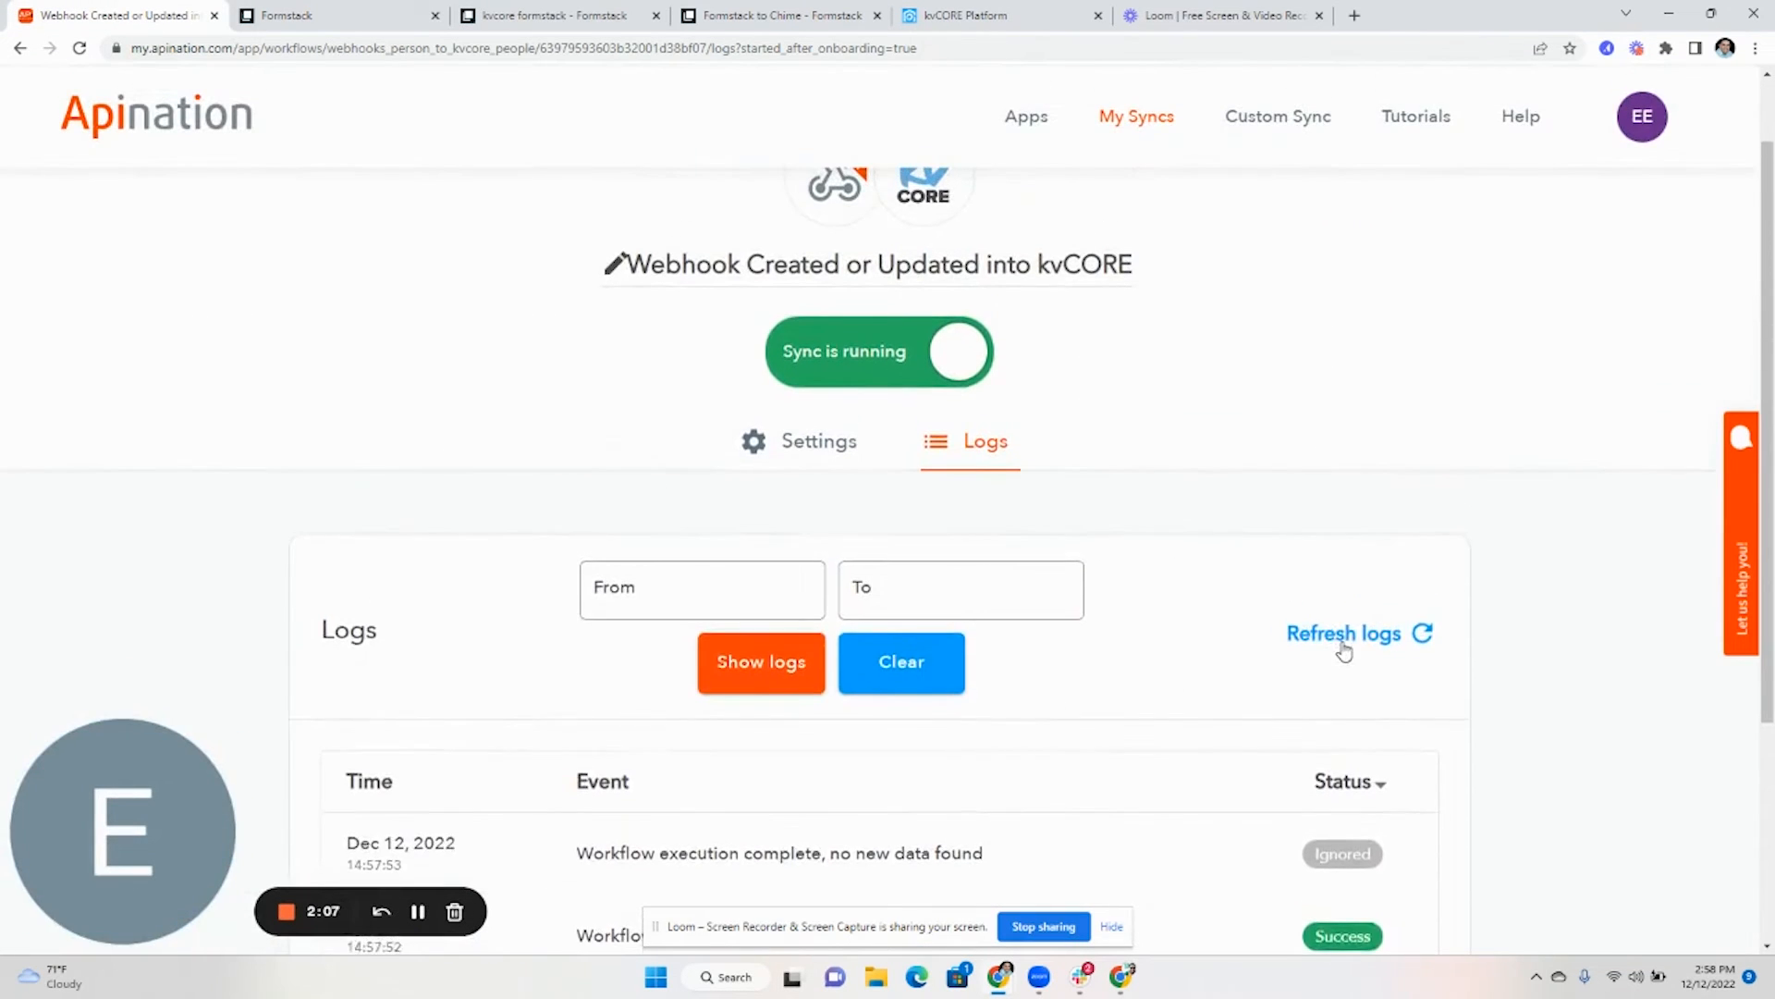
pyautogui.click(1335, 632)
pyautogui.scroll(-2, 1229, 664)
pyautogui.click(1358, 469)
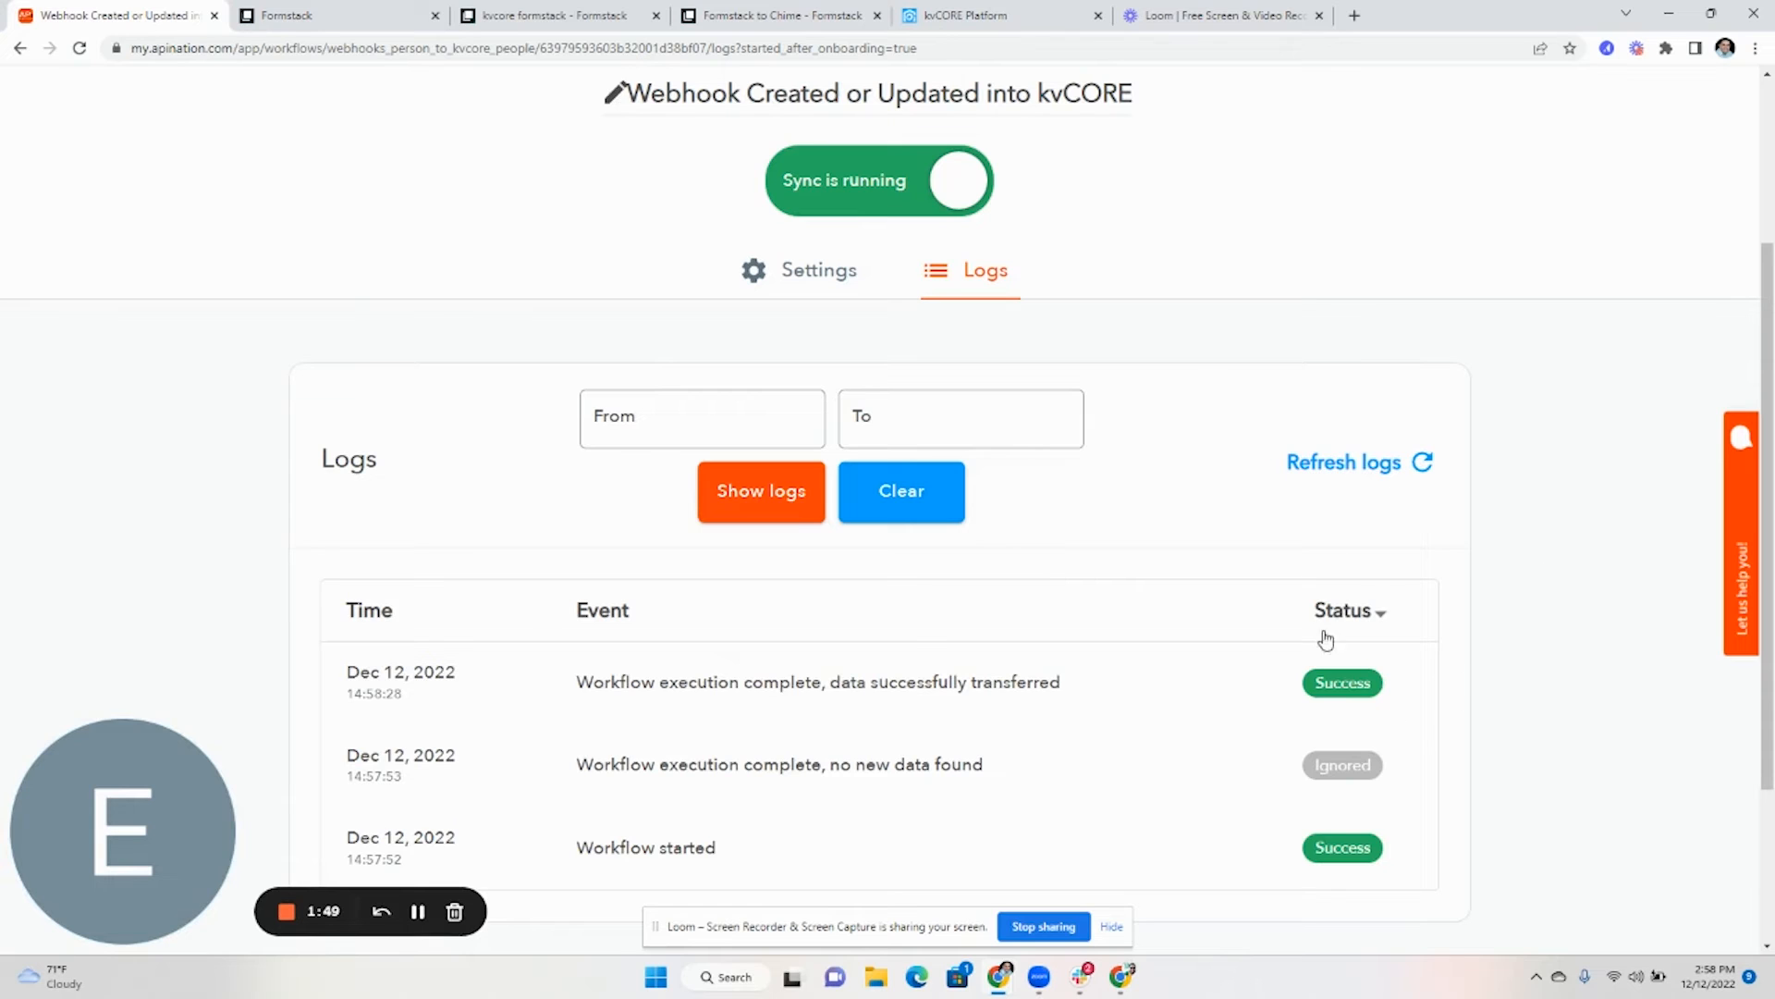
# - Search kvCORE Smart CRM by the test contact's name, then open their record and check the address
pyautogui.click(954, 16)
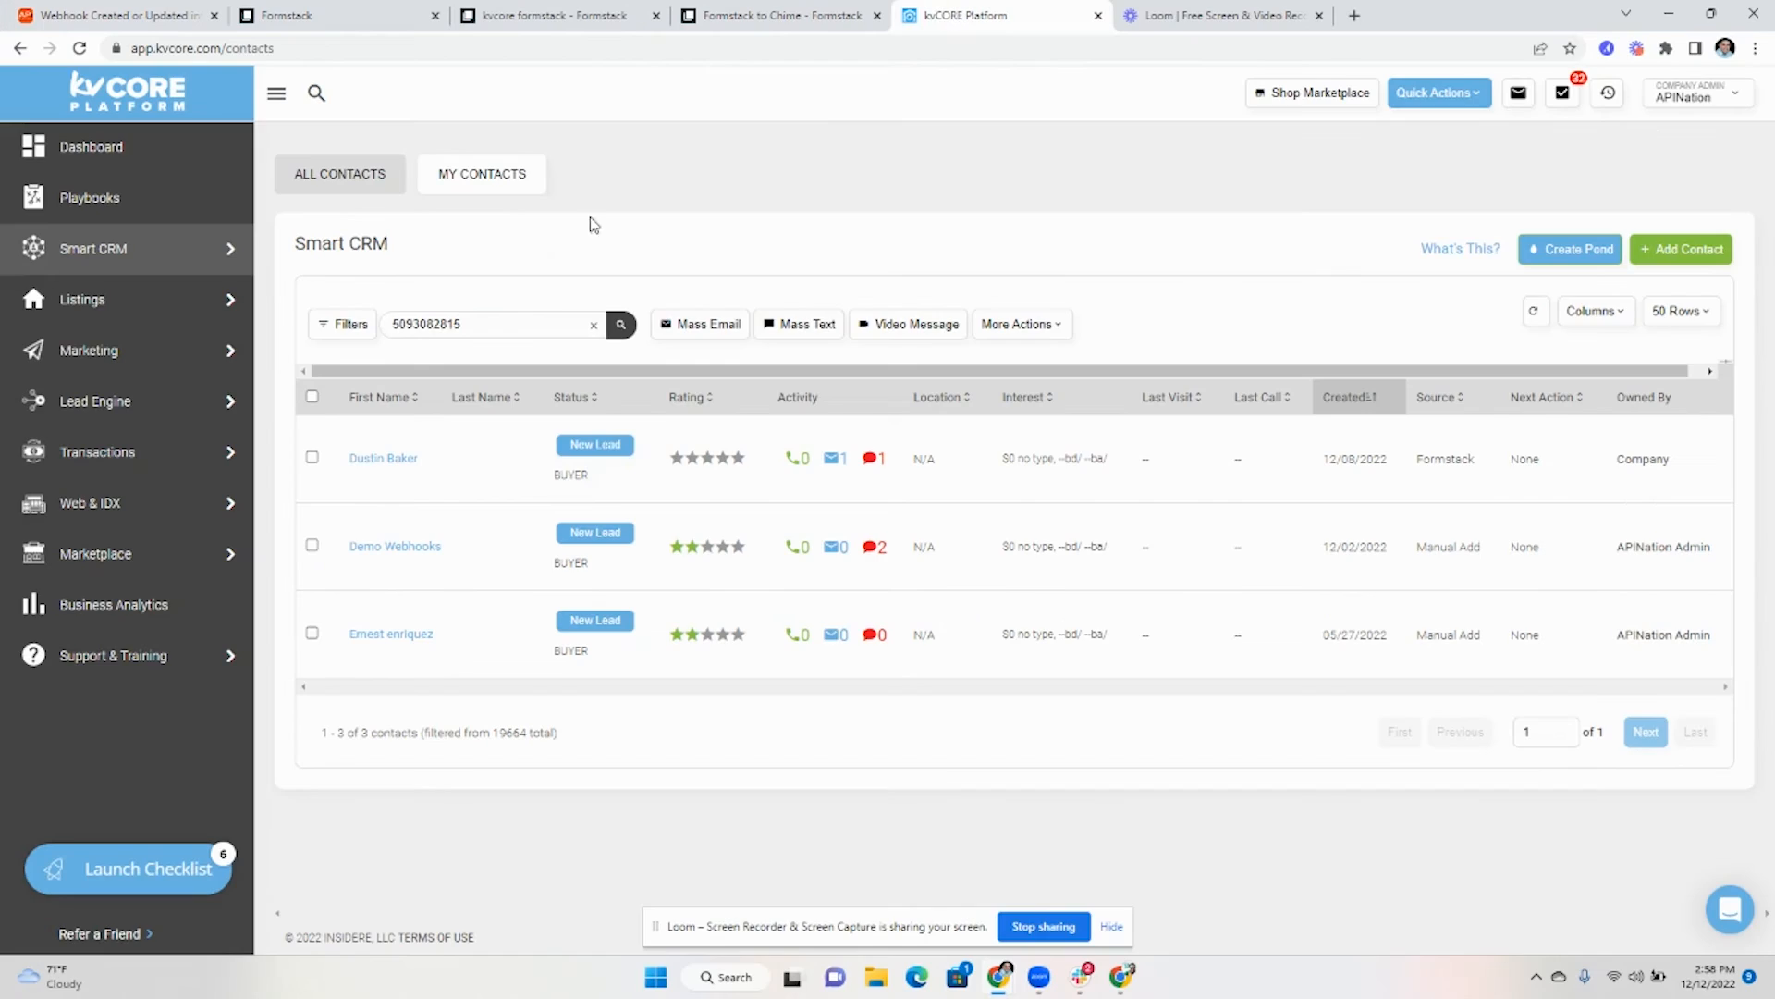
pyautogui.doubleClick(460, 325)
pyautogui.click(461, 329)
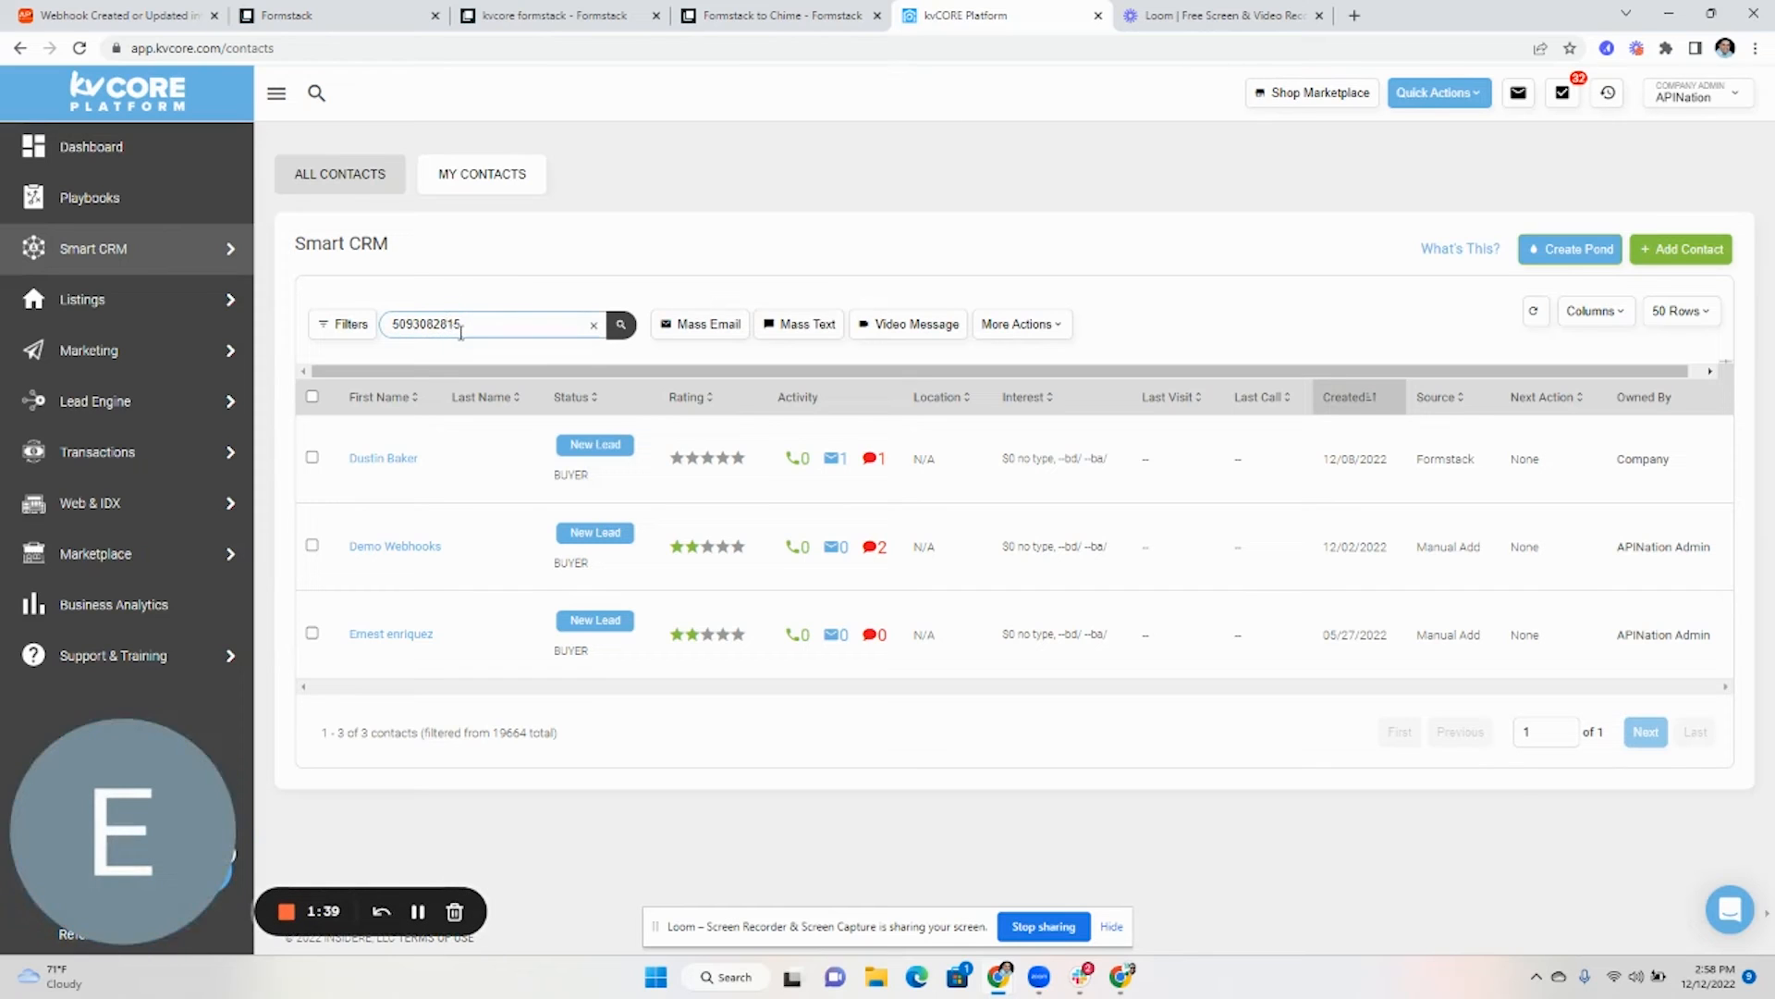
pyautogui.click(594, 325)
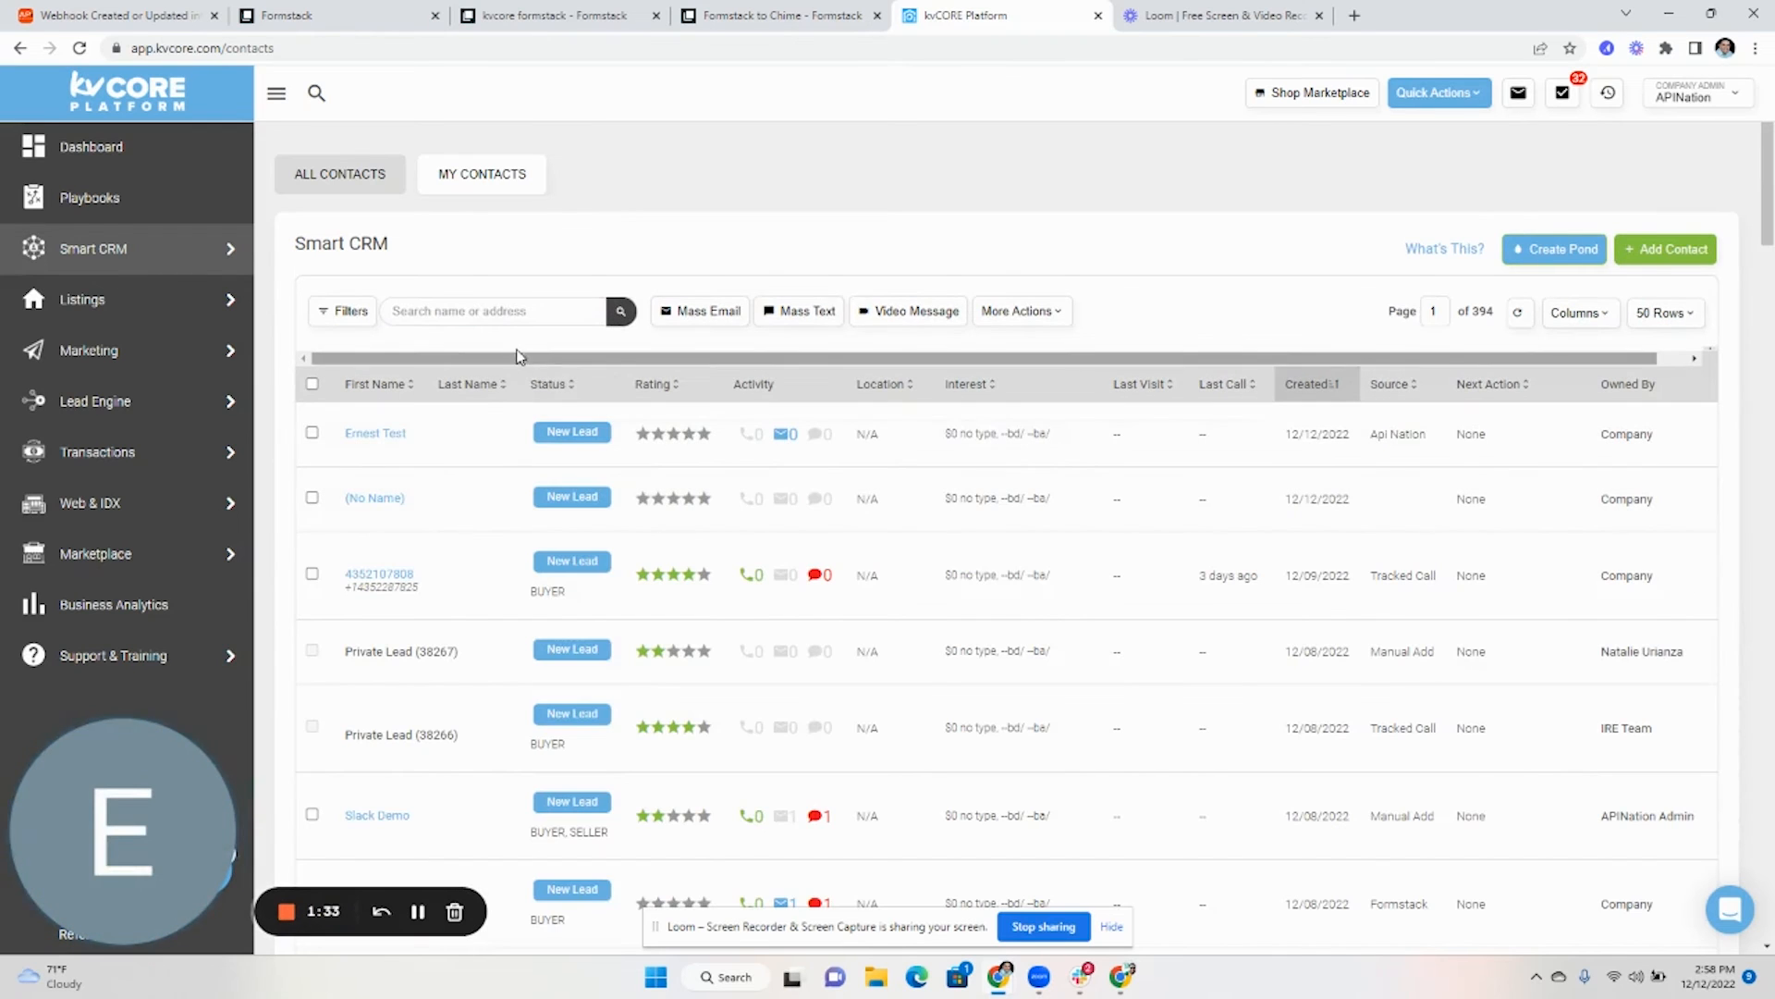
pyautogui.click(496, 311)
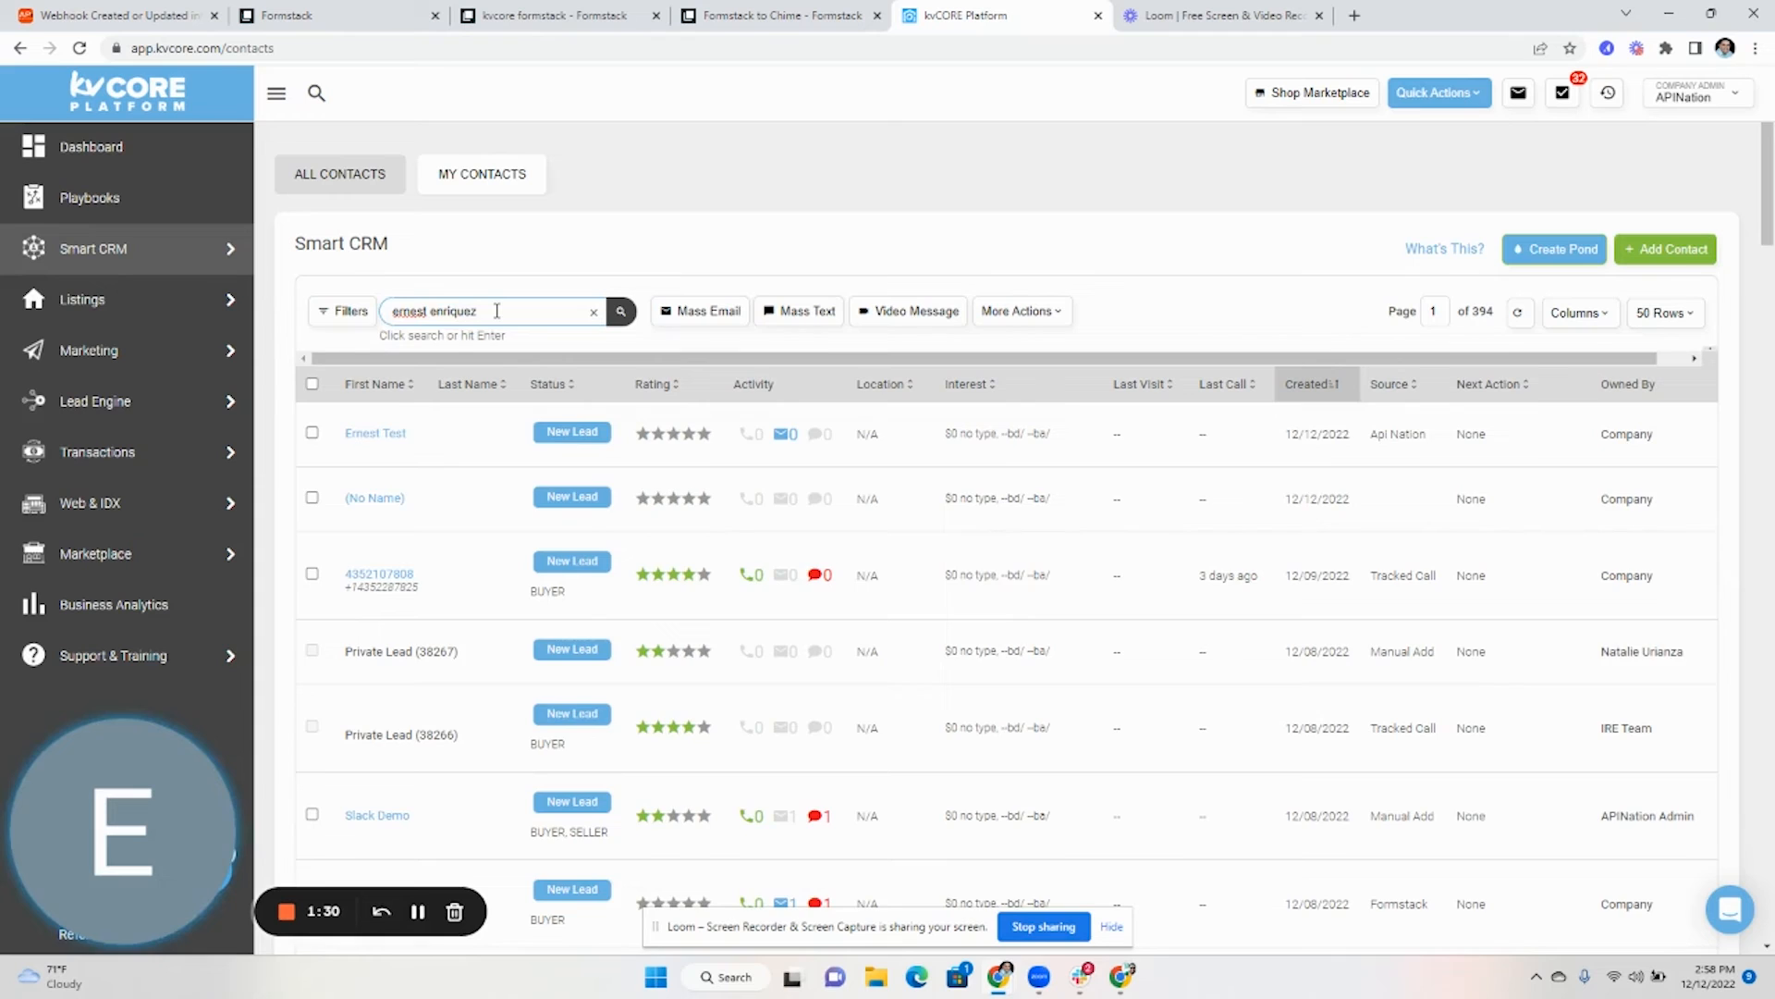
pyautogui.press('Return')
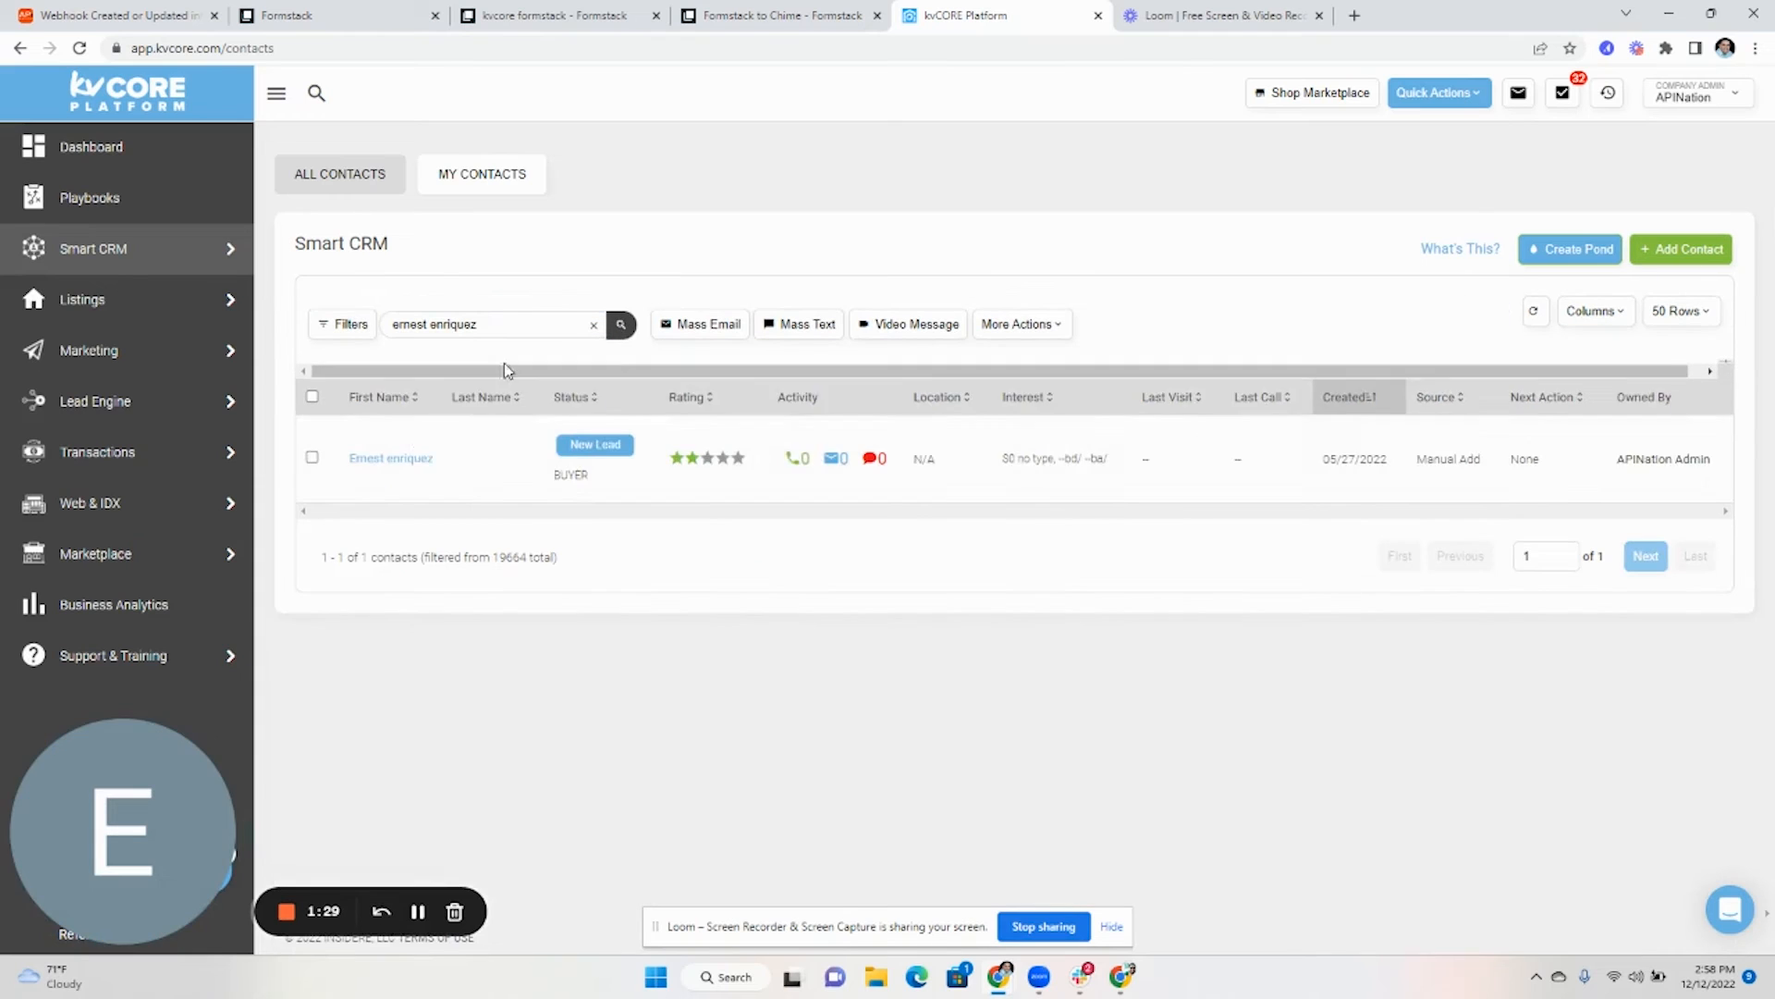
pyautogui.click(391, 458)
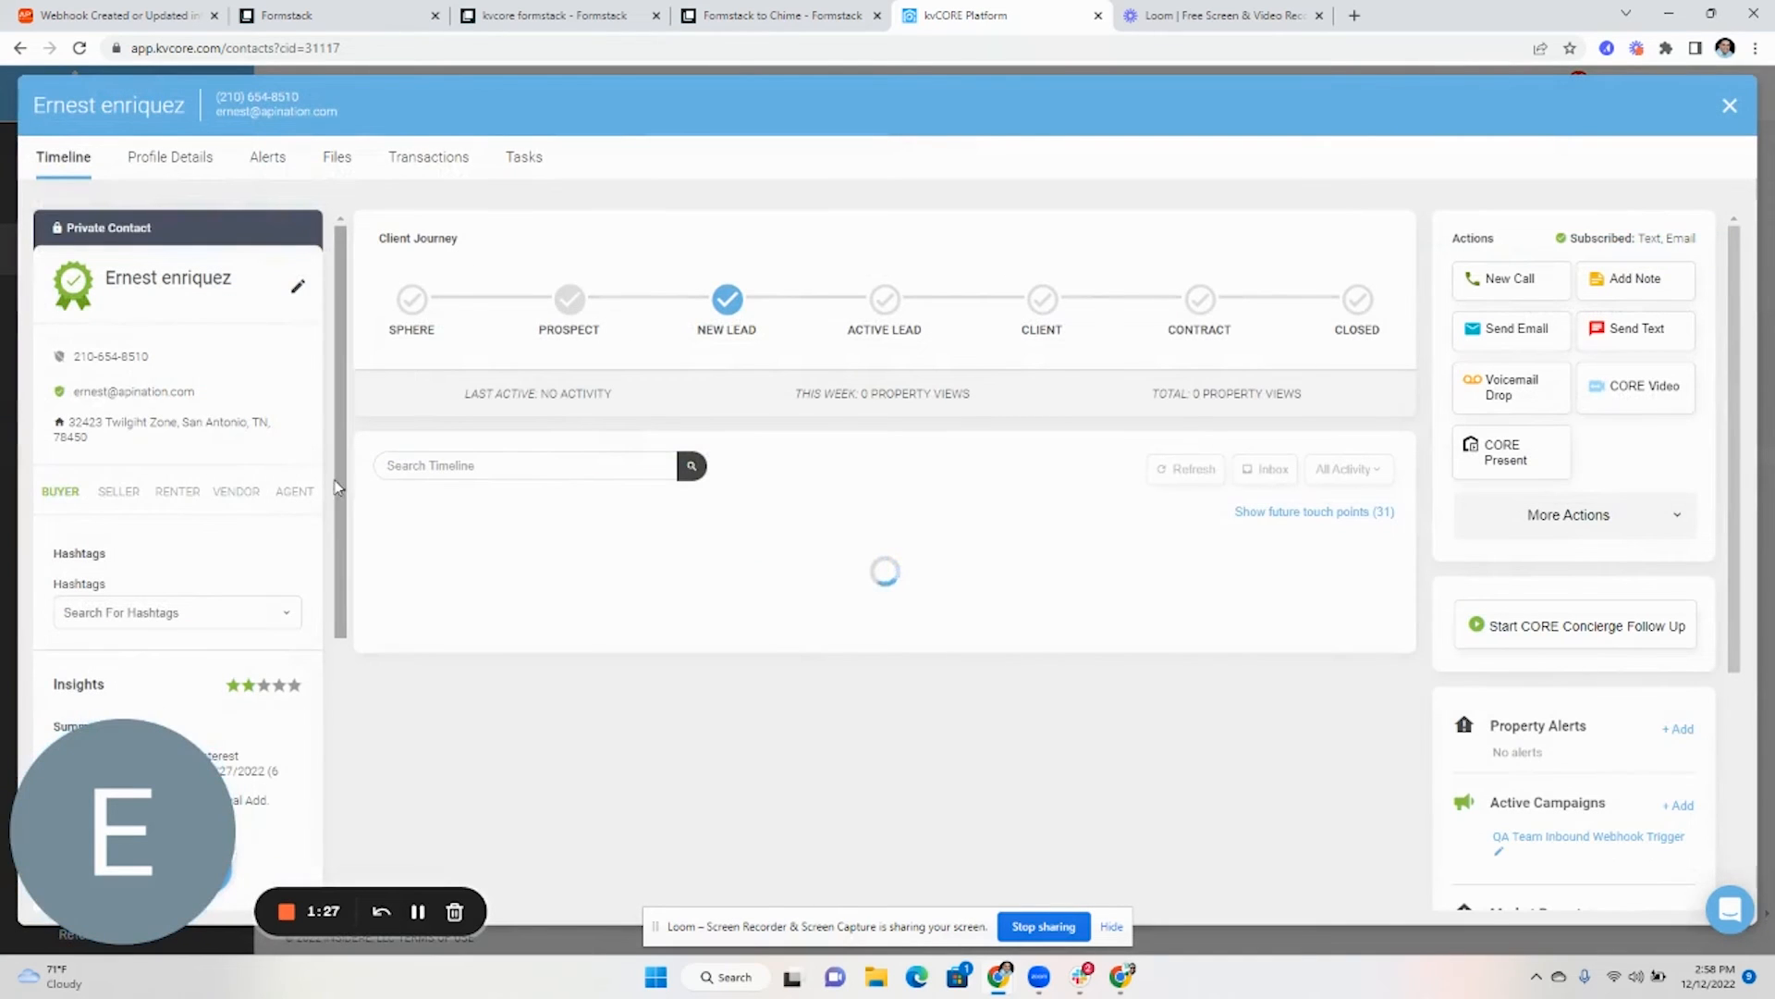
pyautogui.moveTo(82, 445); pyautogui.dragTo(71, 430)
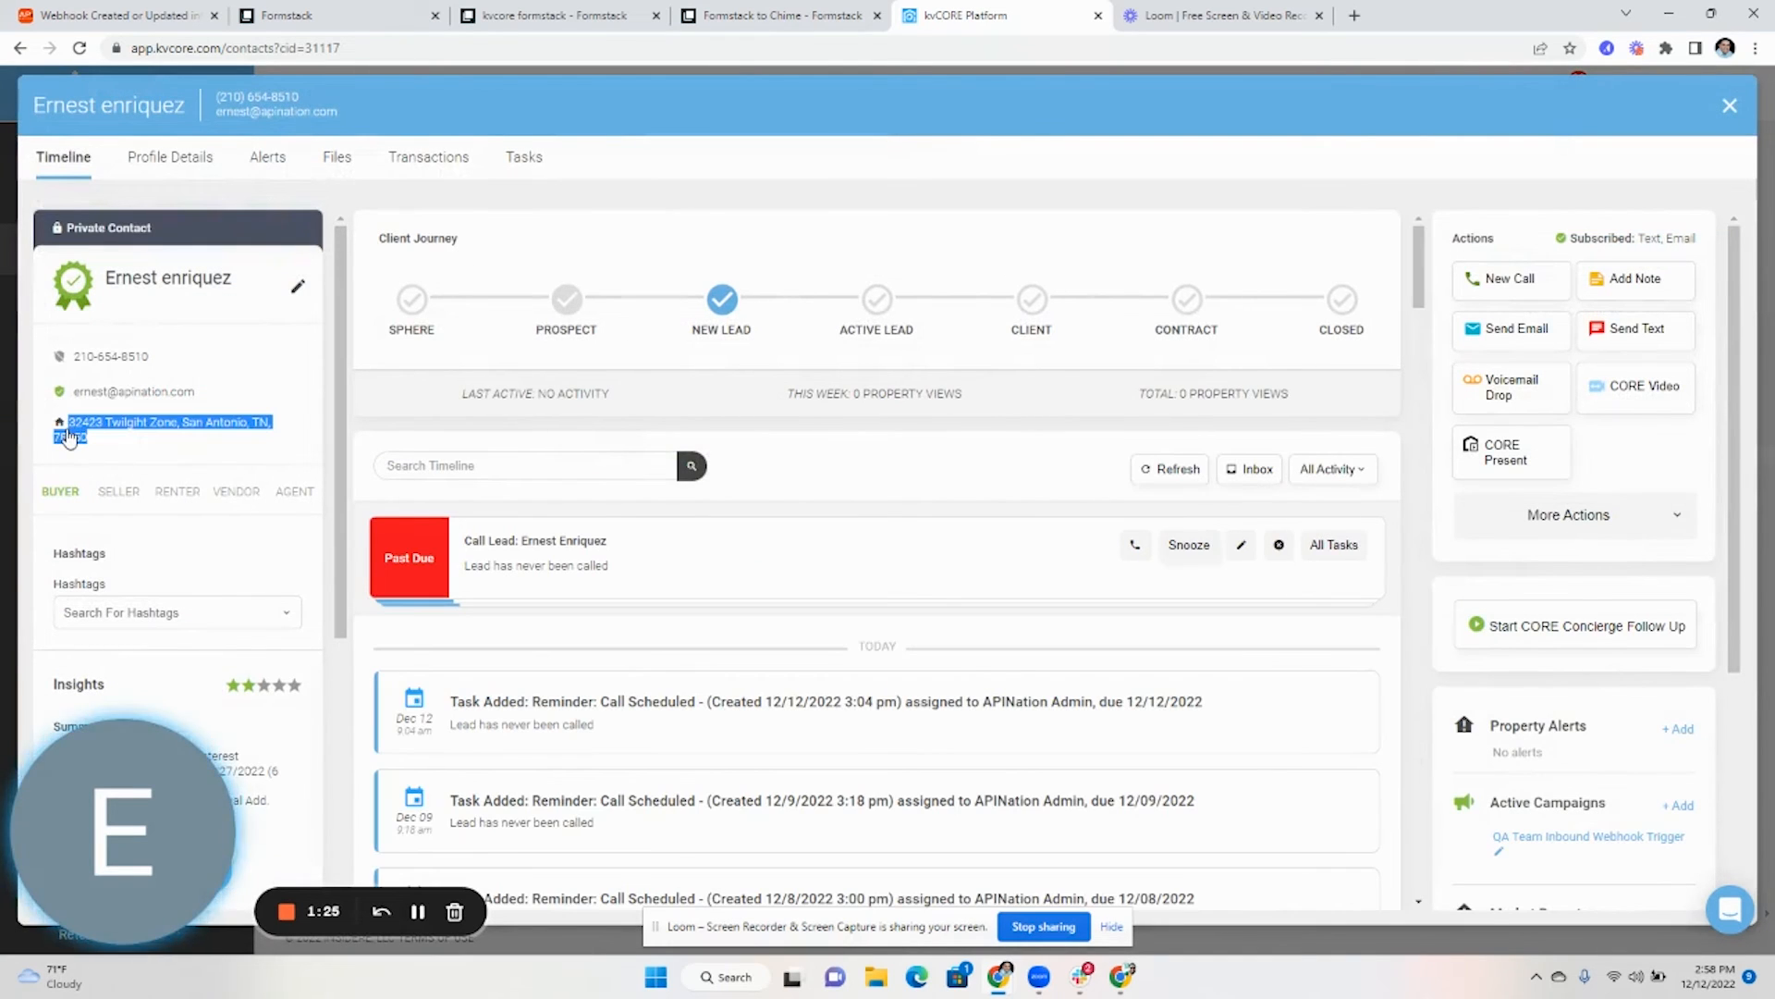